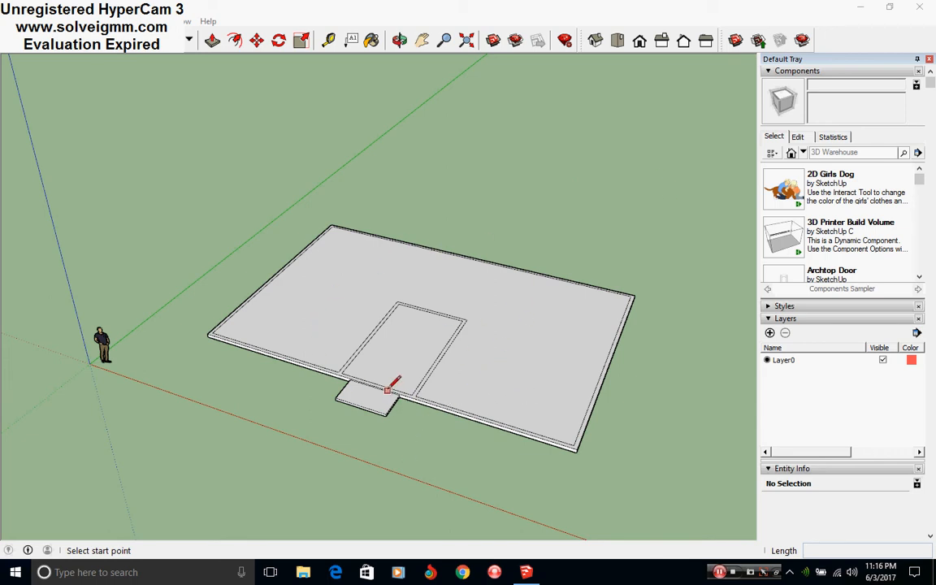
{"action": "scroll", "coordinate": [388, 380], "scroll_direction": "up", "scroll_amount": 4}
{"action": "mouse_move", "coordinate": [484, 321]}
{"action": "middle_mouse_down"}
{"action": "mouse_move", "coordinate": [541, 486]}
{"action": "mouse_move", "coordinate": [560, 389]}
{"action": "mouse_move", "coordinate": [464, 339]}
{"action": "mouse_move", "coordinate": [508, 388]}
{"action": "mouse_move", "coordinate": [495, 392]}
{"action": "middle_mouse_up"}
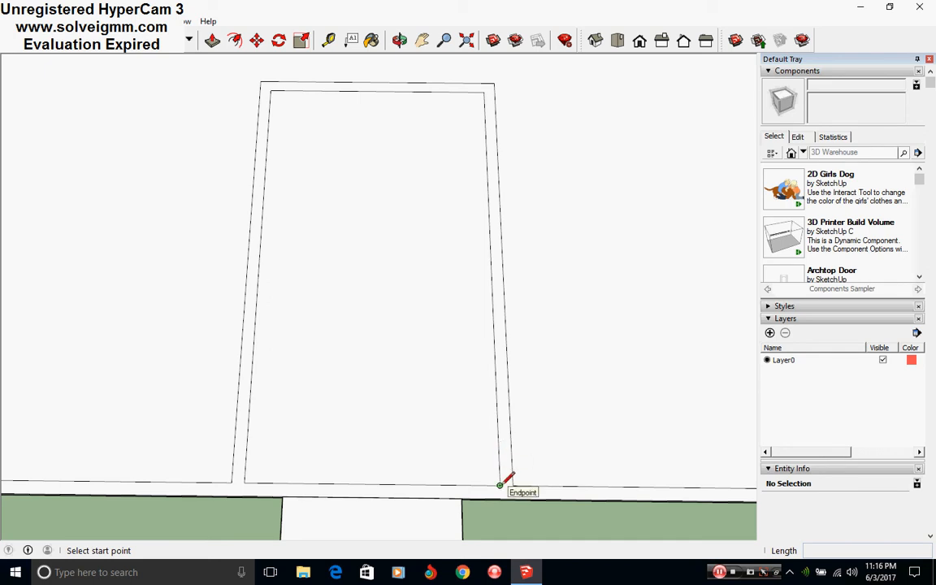
{"action": "middle_click_drag", "start_coordinate": [428, 462], "coordinate": [454, 491]}
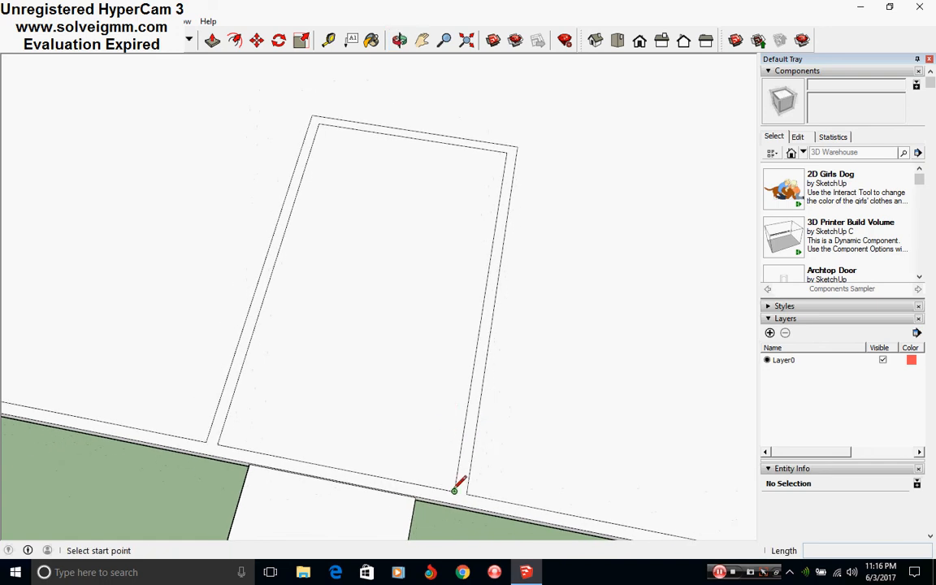
{"action": "left_click", "coordinate": [454, 491]}
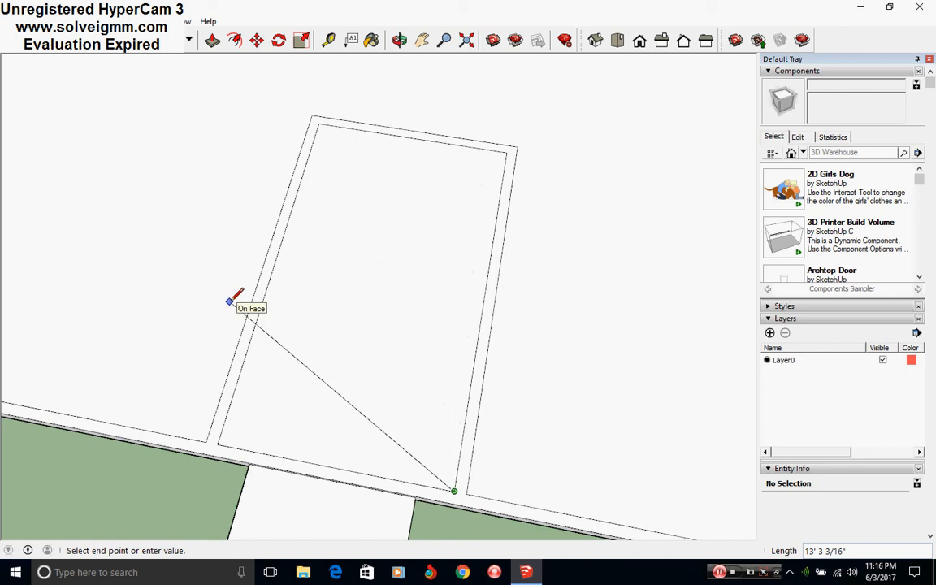
{"action": "key", "text": "Escape"}
Step: Push/Pull the wall outline face up 9' to raise the outer walls and the central room's walls
{"action": "scroll", "coordinate": [368, 395], "scroll_direction": "down", "scroll_amount": 5}
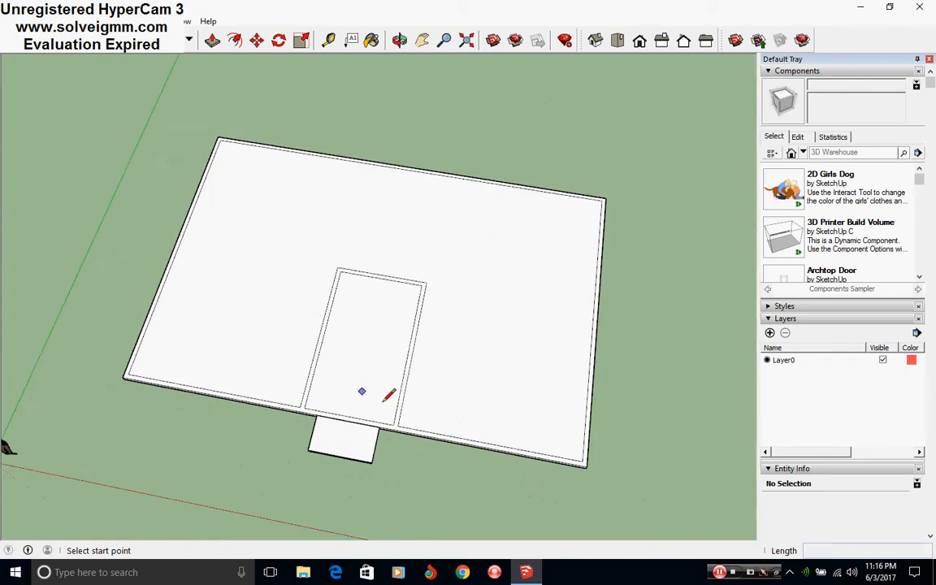
{"action": "mouse_move", "coordinate": [386, 390]}
{"action": "middle_mouse_down"}
{"action": "mouse_move", "coordinate": [387, 340]}
{"action": "mouse_move", "coordinate": [368, 389]}
{"action": "middle_mouse_up"}
{"action": "scroll", "coordinate": [324, 334], "scroll_direction": "up", "scroll_amount": 3}
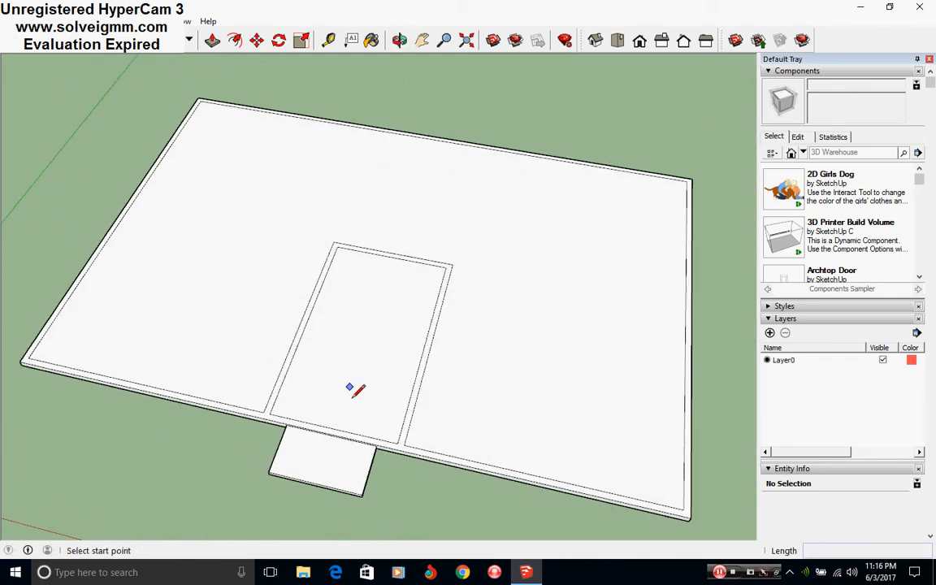
{"action": "scroll", "coordinate": [351, 387], "scroll_direction": "down", "scroll_amount": 1}
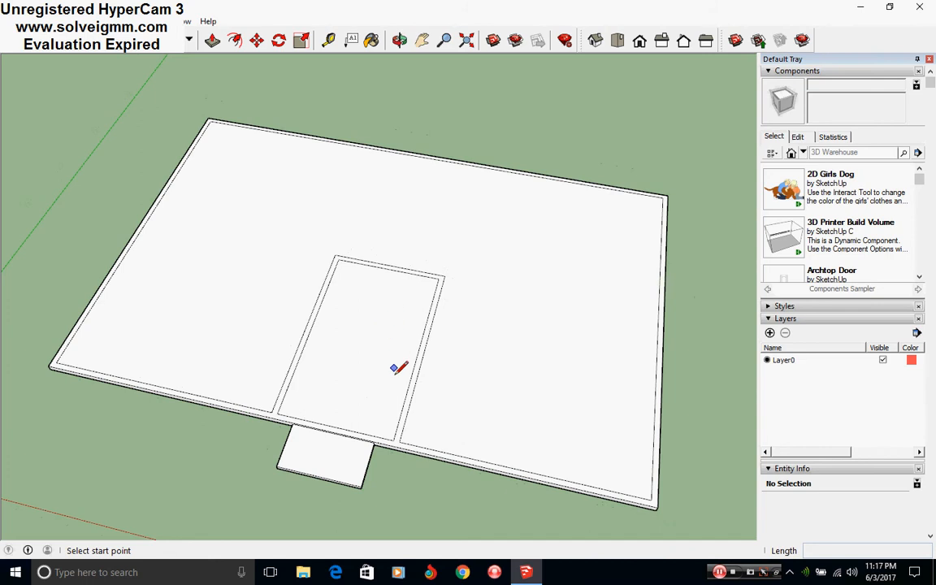
{"action": "mouse_move", "coordinate": [398, 368]}
{"action": "middle_mouse_down"}
{"action": "mouse_move", "coordinate": [349, 355]}
{"action": "mouse_move", "coordinate": [403, 367]}
{"action": "mouse_move", "coordinate": [409, 352]}
{"action": "middle_mouse_up"}
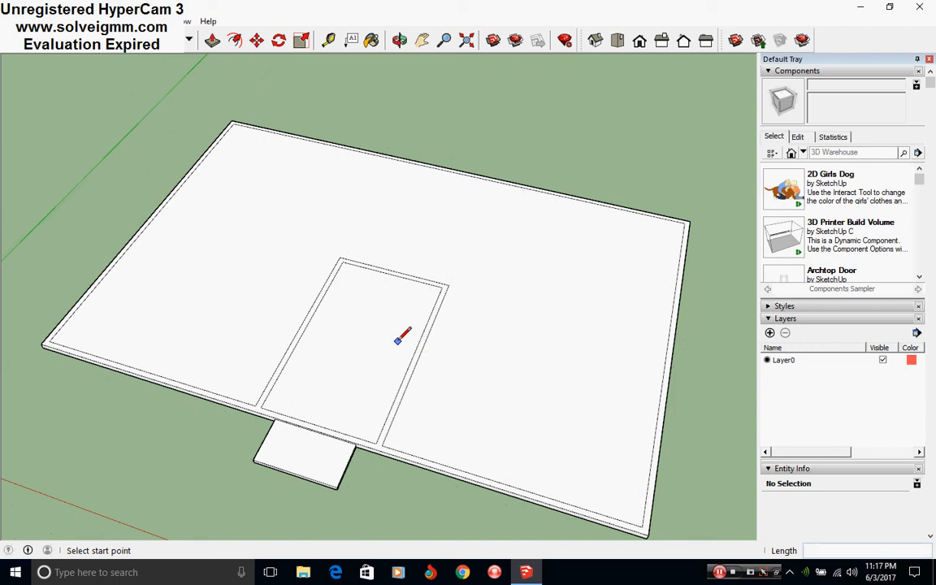
{"action": "mouse_move", "coordinate": [428, 333]}
{"action": "middle_mouse_down"}
{"action": "mouse_move", "coordinate": [391, 416]}
{"action": "mouse_move", "coordinate": [464, 401]}
{"action": "mouse_move", "coordinate": [476, 410]}
{"action": "middle_mouse_up"}
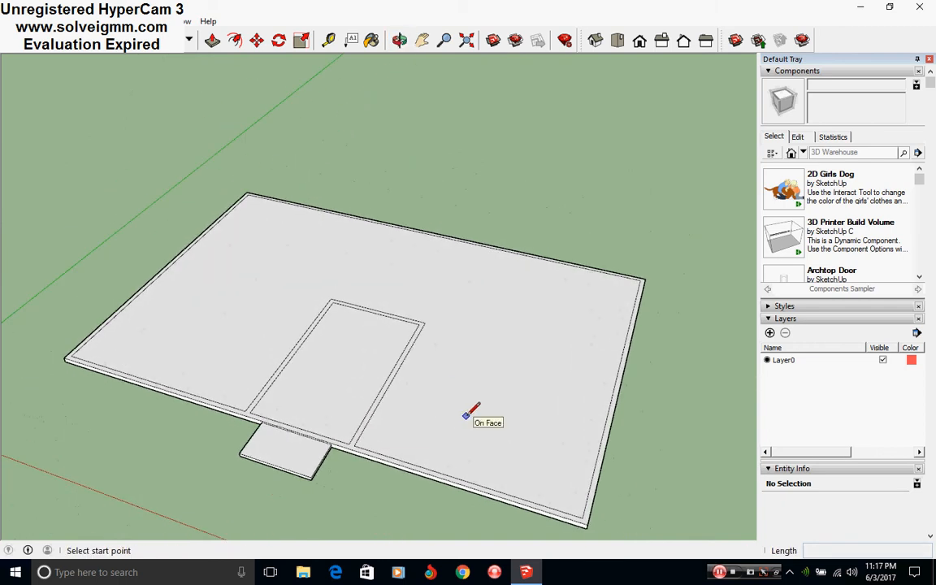
{"action": "left_click", "coordinate": [212, 40]}
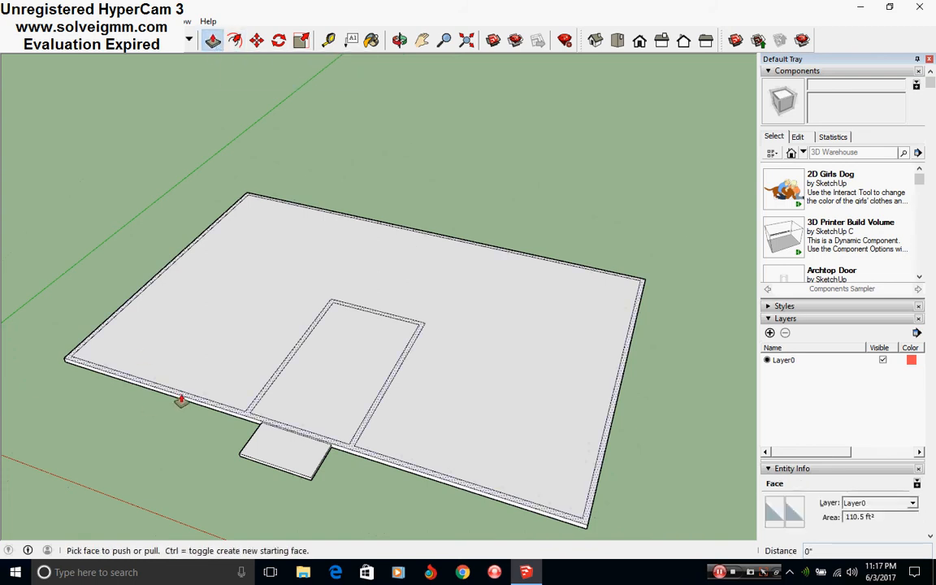
{"action": "left_click_drag", "start_coordinate": [181, 398], "coordinate": [179, 361]}
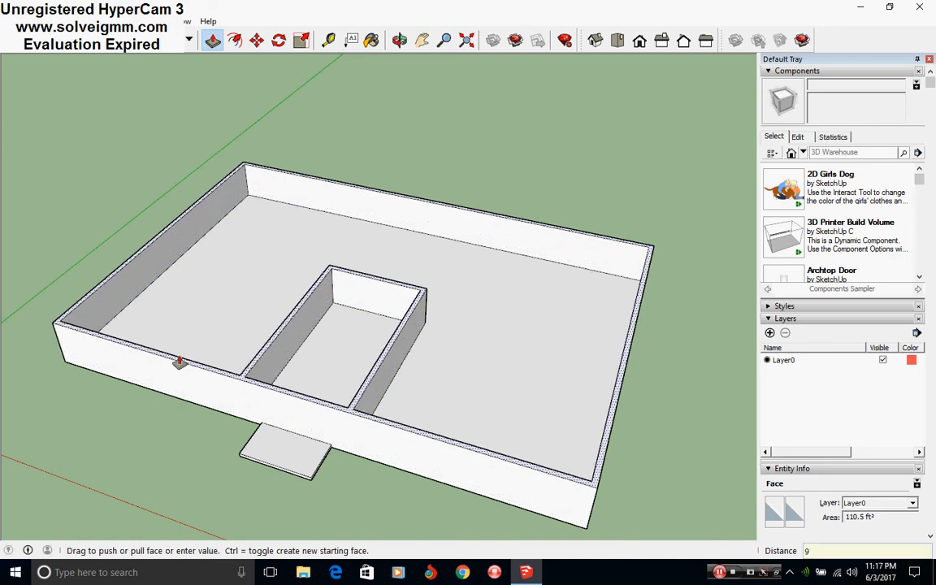
{"action": "key", "text": "Return"}
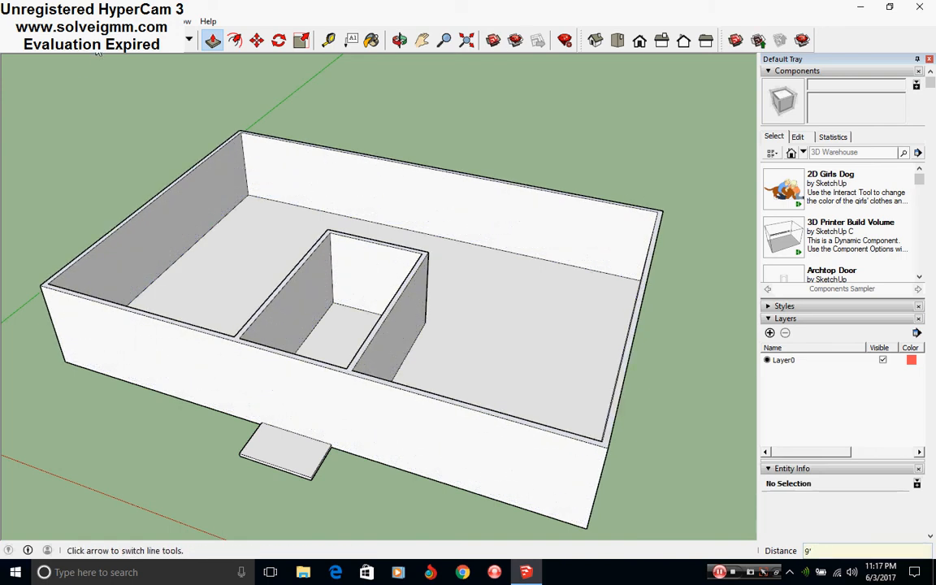
Step: Add a layer named "Second Floor" and make it the active layer
{"action": "left_click", "coordinate": [184, 38]}
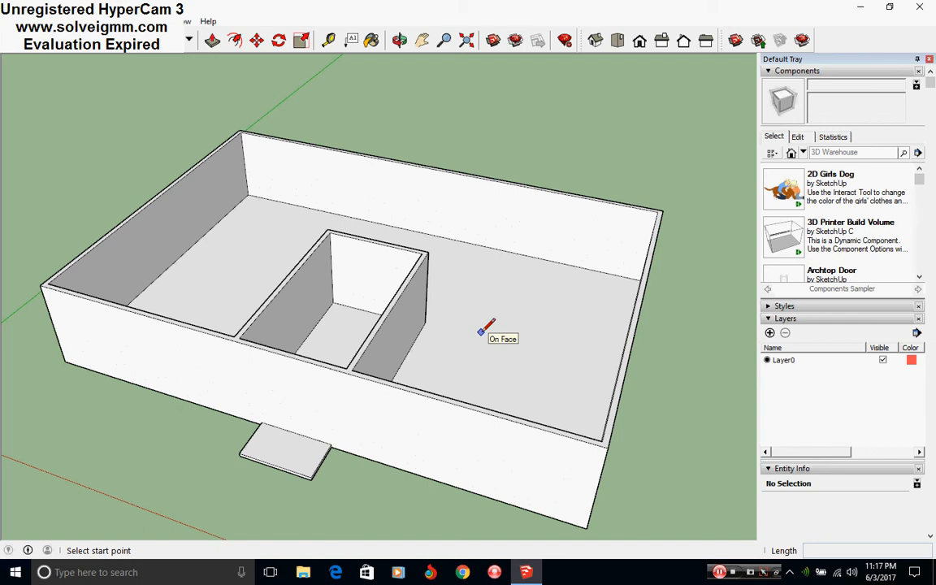
{"action": "middle_click_drag", "start_coordinate": [478, 328], "coordinate": [357, 313]}
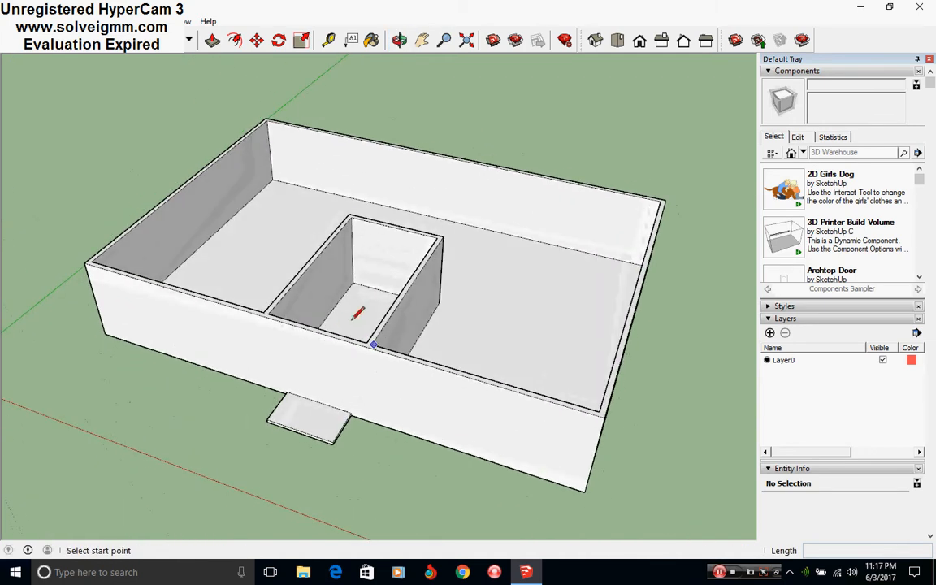
{"action": "left_click", "coordinate": [771, 332]}
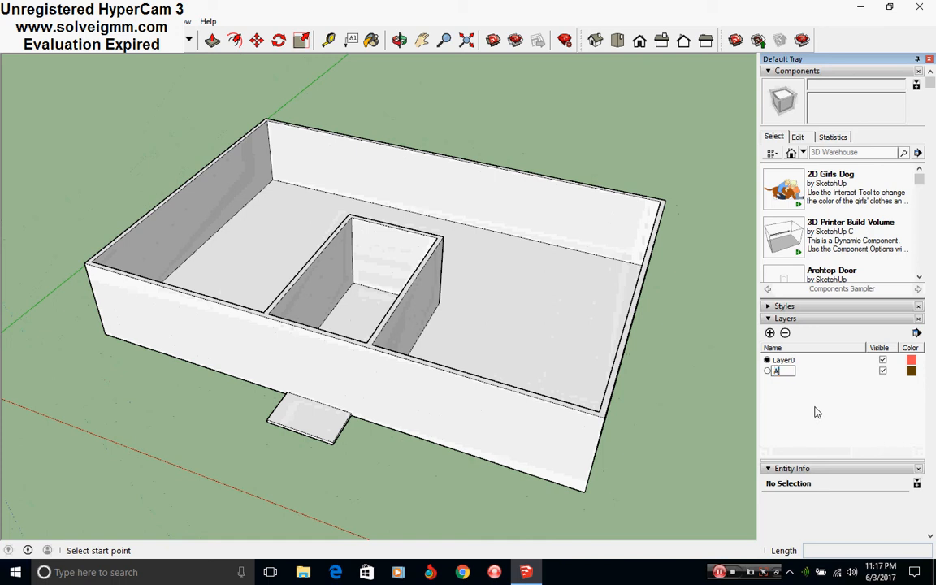
{"action": "type", "text": "Second Floor"}
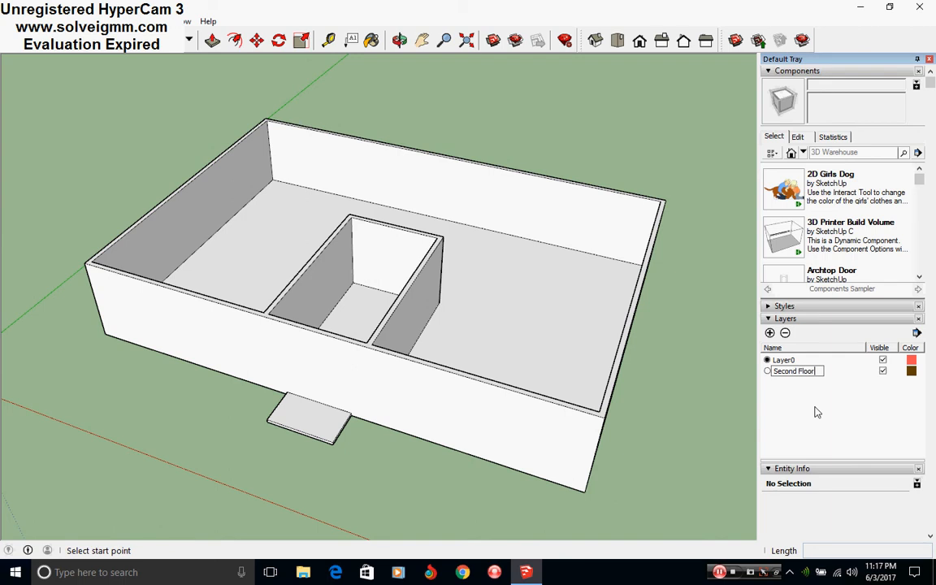
{"action": "key", "text": "Return"}
{"action": "left_click", "coordinate": [768, 372]}
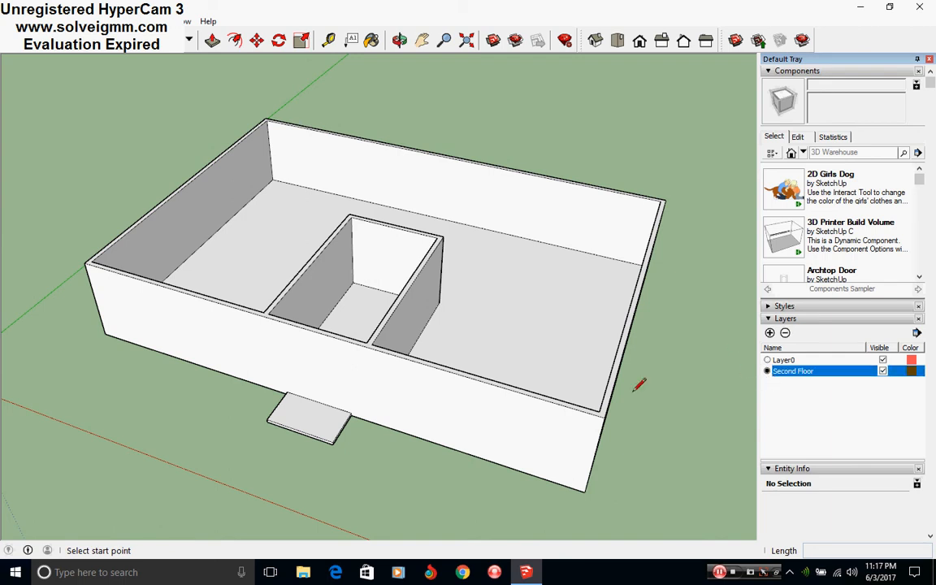
{"action": "middle_click_drag", "start_coordinate": [641, 382], "coordinate": [147, 263]}
{"action": "scroll", "coordinate": [145, 267], "scroll_direction": "up", "scroll_amount": 5}
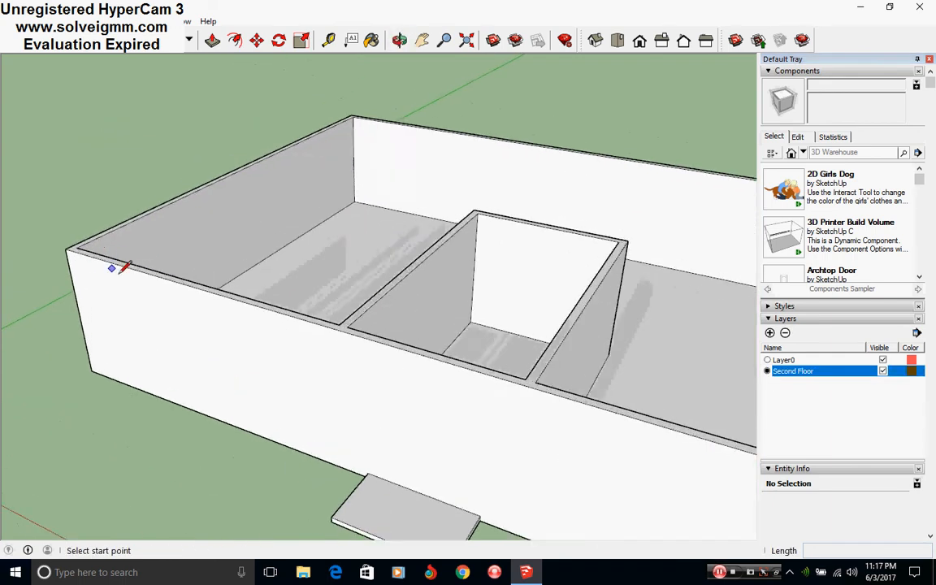
{"action": "left_click", "coordinate": [296, 359]}
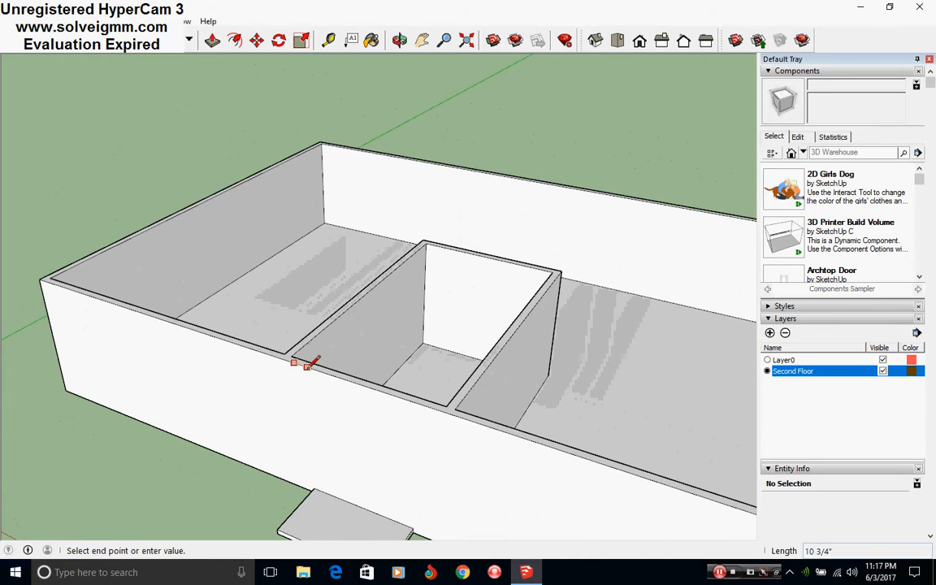
{"action": "middle_click_drag", "start_coordinate": [306, 364], "coordinate": [265, 332]}
{"action": "left_click", "coordinate": [268, 328]}
{"action": "scroll", "coordinate": [266, 325], "scroll_direction": "down", "scroll_amount": 3}
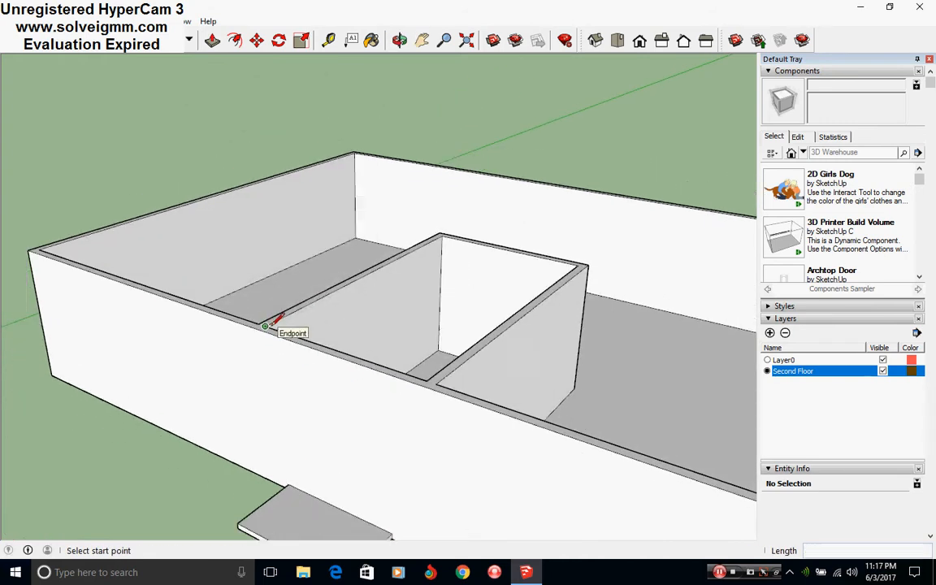
Step: Draw a 1' vertical line upward from the front-left outer corner of the wall tops
{"action": "left_click", "coordinate": [45, 255]}
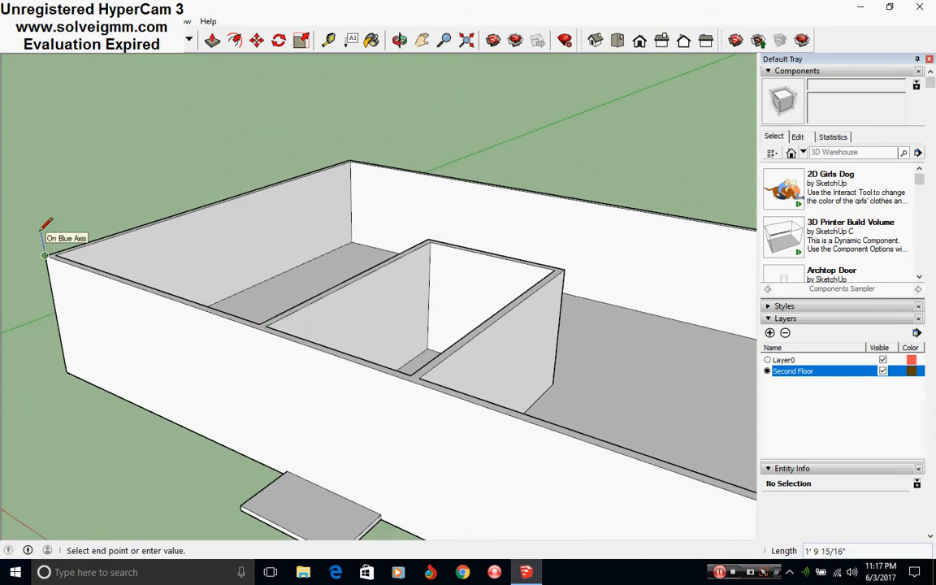
{"action": "type", "text": "1'"}
{"action": "key", "text": "Return"}
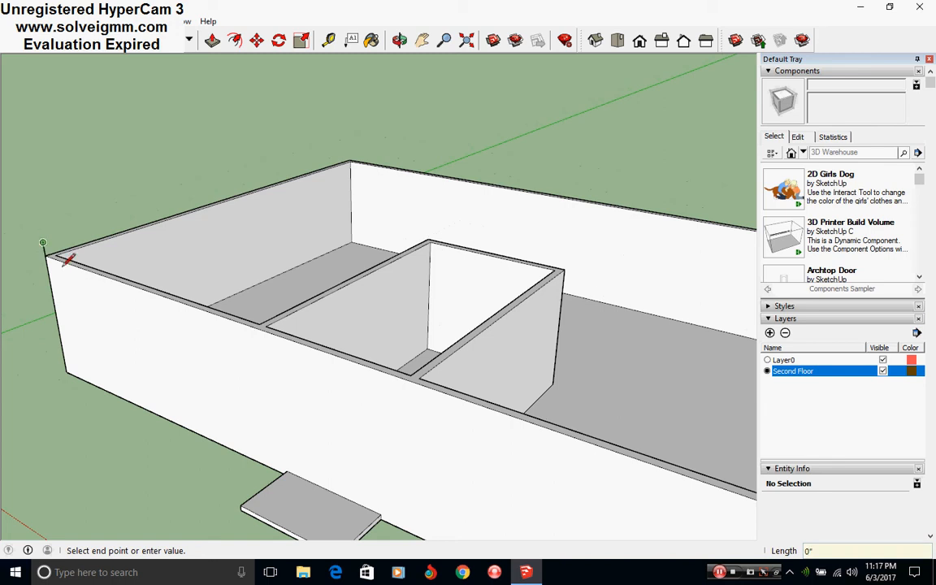
{"action": "scroll", "coordinate": [91, 284], "scroll_direction": "down", "scroll_amount": 3}
{"action": "scroll", "coordinate": [438, 339], "scroll_direction": "up", "scroll_amount": 2}
{"action": "key", "text": "Escape"}
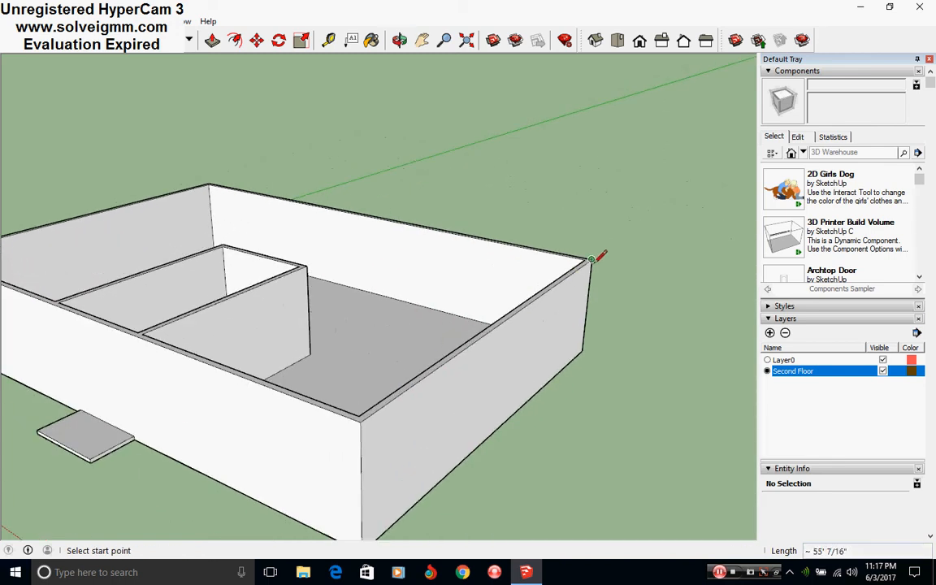
Step: Draw a 1' vertical line at the back-right corner and trace a 52' by 36' rectangular outline above the outer walls
{"action": "left_click", "coordinate": [591, 259]}
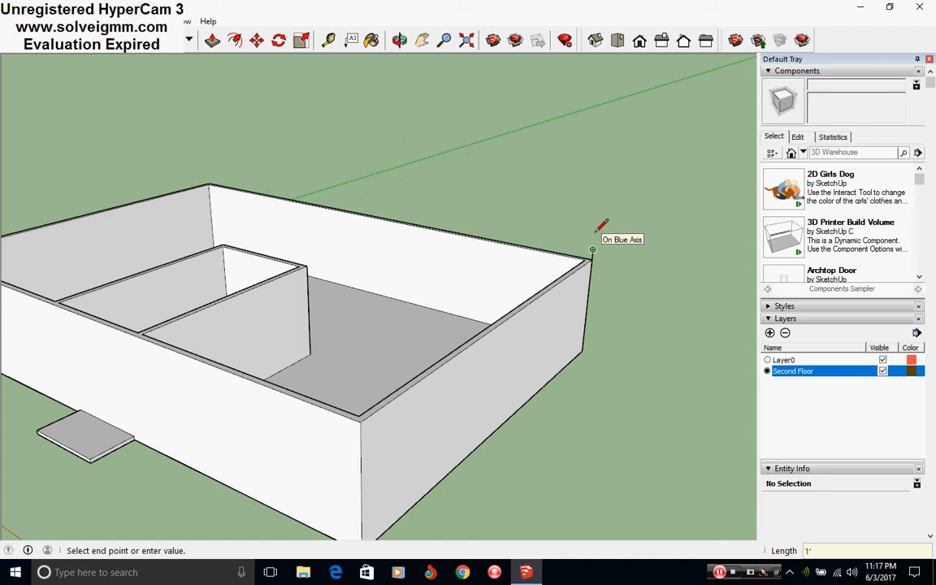
{"action": "middle_click_drag", "start_coordinate": [597, 231], "coordinate": [431, 270]}
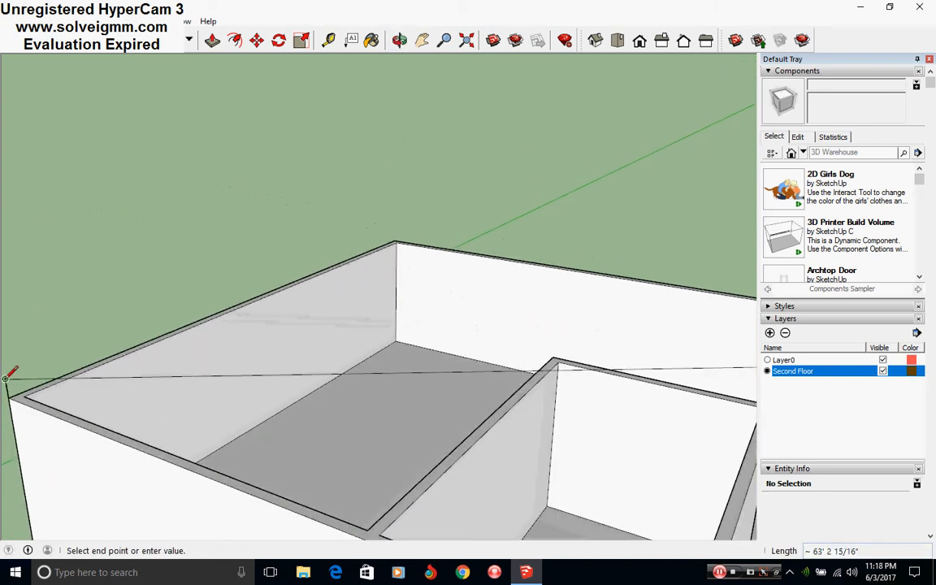
{"action": "left_click", "coordinate": [394, 229]}
{"action": "left_click", "coordinate": [7, 378]}
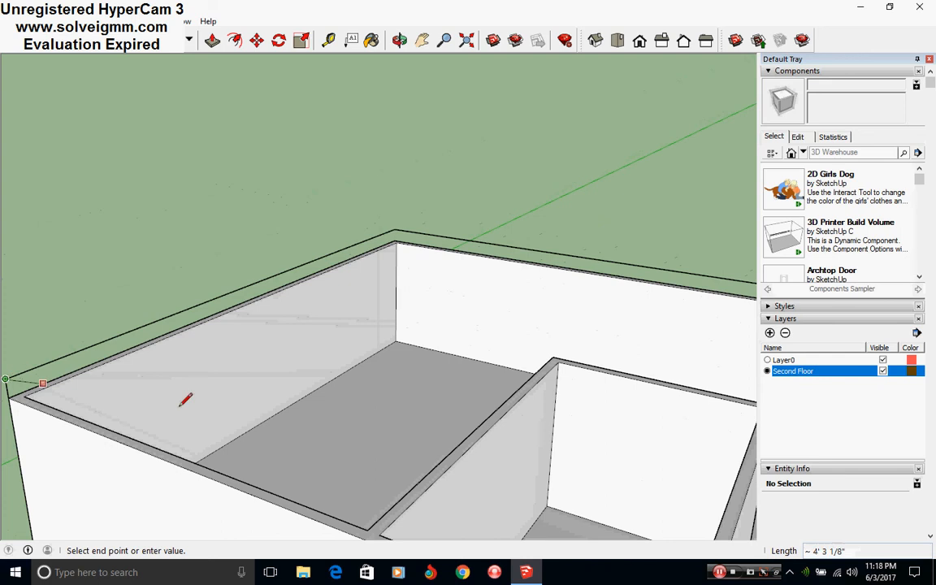
{"action": "mouse_move", "coordinate": [184, 397]}
{"action": "middle_mouse_down"}
{"action": "mouse_move", "coordinate": [105, 345]}
{"action": "mouse_move", "coordinate": [382, 435]}
{"action": "mouse_move", "coordinate": [378, 402]}
{"action": "middle_mouse_up"}
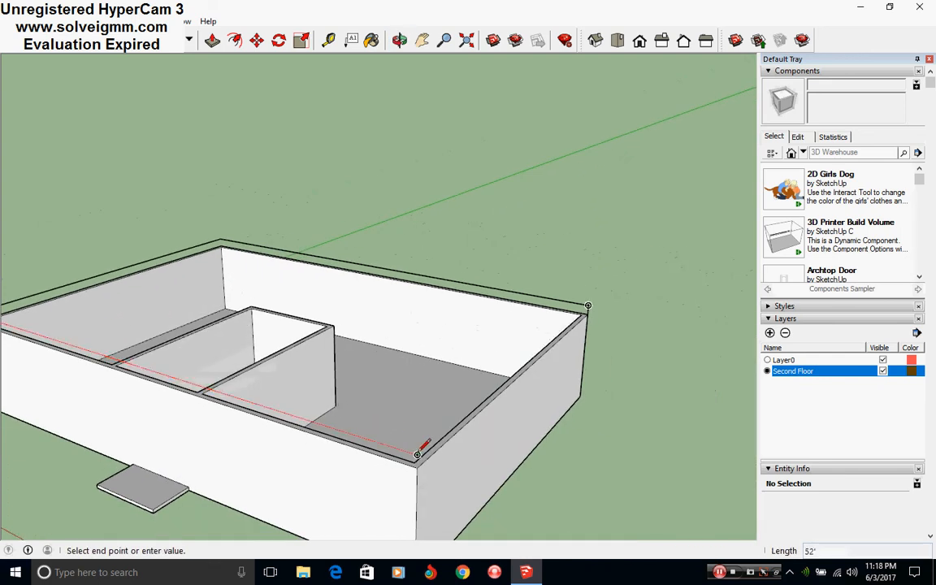
{"action": "left_click", "coordinate": [587, 305]}
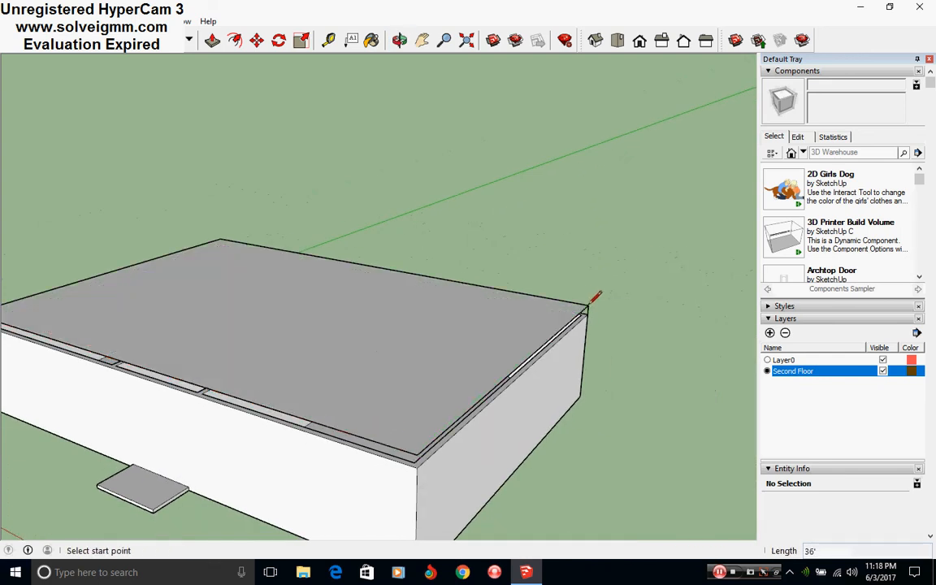
Step: Draw a vertical line joining the front-right corner of the wall tops to the raised outline
{"action": "scroll", "coordinate": [424, 453], "scroll_direction": "up", "scroll_amount": 3}
{"action": "left_click", "coordinate": [414, 468]}
{"action": "scroll", "coordinate": [418, 444], "scroll_direction": "down", "scroll_amount": 3}
{"action": "key", "text": "Escape"}
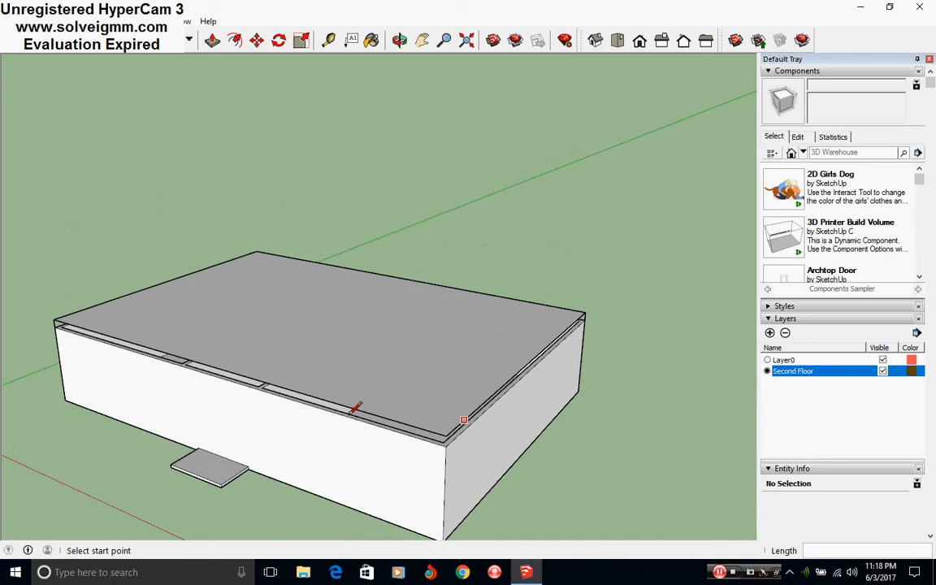
{"action": "left_click", "coordinate": [450, 445]}
{"action": "left_click", "coordinate": [450, 434]}
Step: Draw a 1' vertical line joining the back-left corner of the wall tops to the raised outline
{"action": "middle_click_drag", "start_coordinate": [406, 418], "coordinate": [601, 353]}
{"action": "scroll", "coordinate": [102, 439], "scroll_direction": "up", "scroll_amount": 2}
{"action": "left_click", "coordinate": [103, 443]}
{"action": "key", "text": "Escape"}
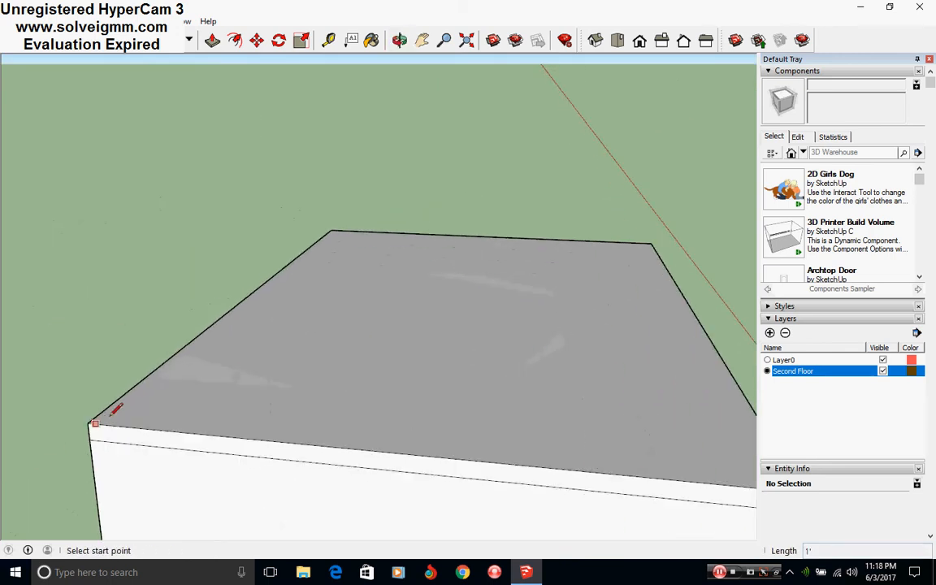
{"action": "scroll", "coordinate": [115, 417], "scroll_direction": "down", "scroll_amount": 5}
{"action": "middle_click_drag", "start_coordinate": [227, 351], "coordinate": [392, 319]}
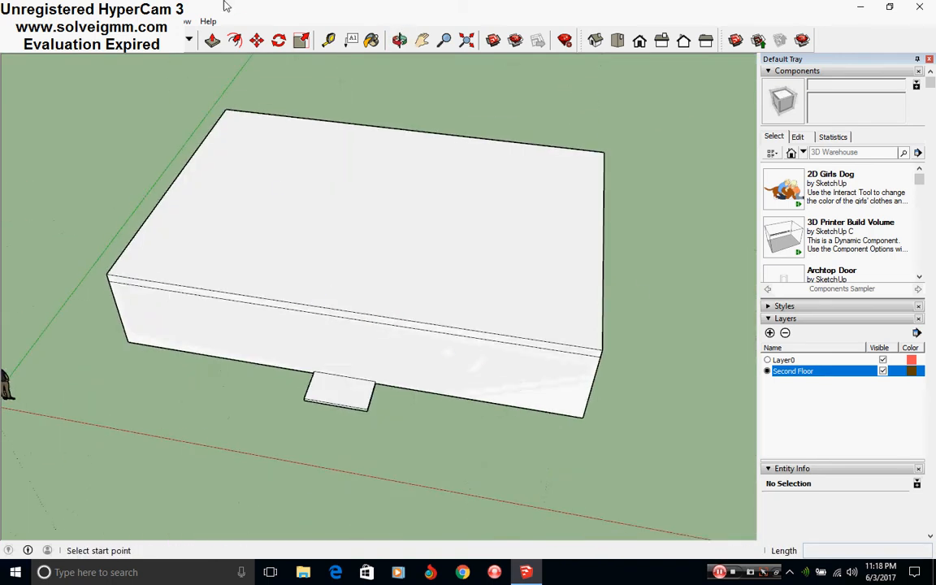
Step: Offset the top face's edges inward to create a narrow wall-thickness border around the second floor
{"action": "left_click", "coordinate": [235, 40]}
{"action": "left_click", "coordinate": [293, 302]}
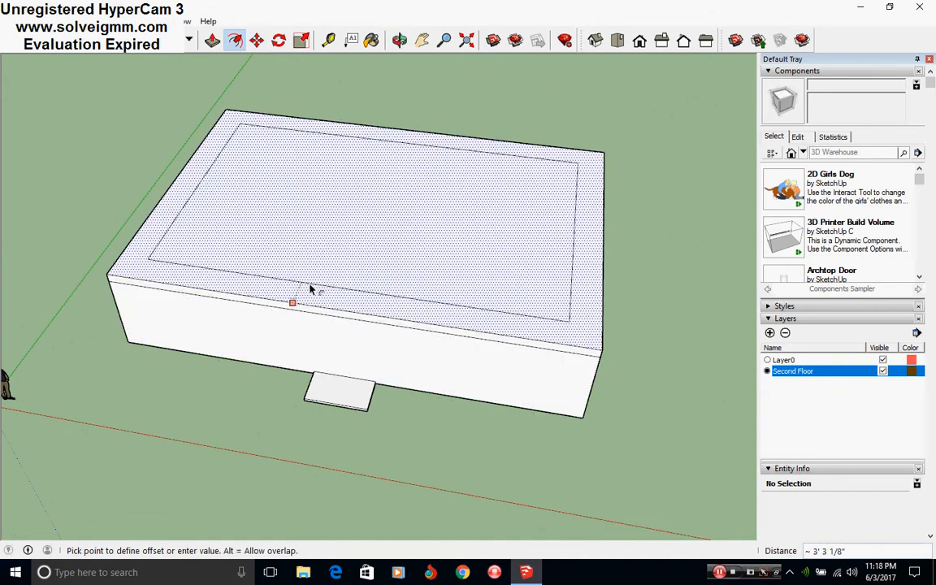
{"action": "key", "text": "Return"}
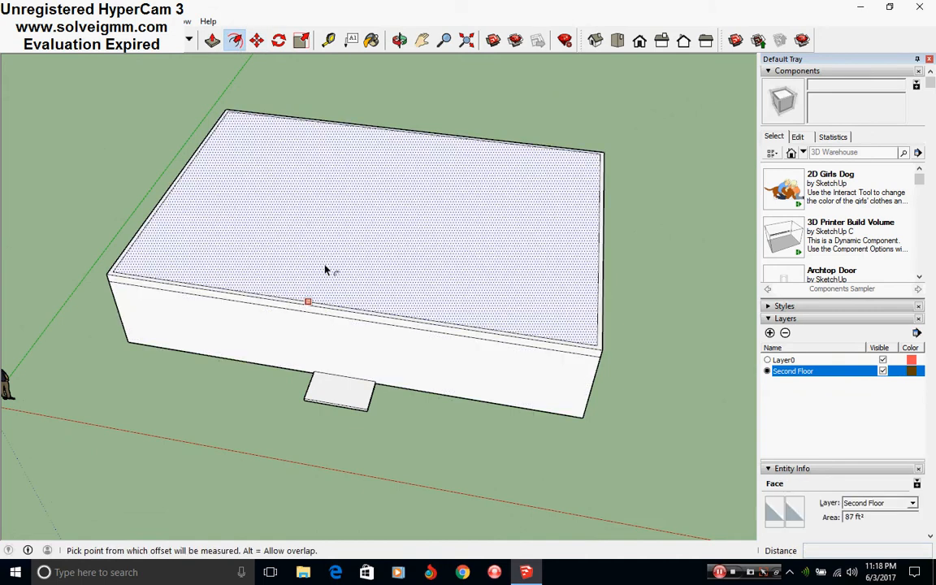
Step: Try erasing the face inside the top border, and undo the erasure
{"action": "right_click", "coordinate": [328, 262]}
{"action": "left_click", "coordinate": [358, 282]}
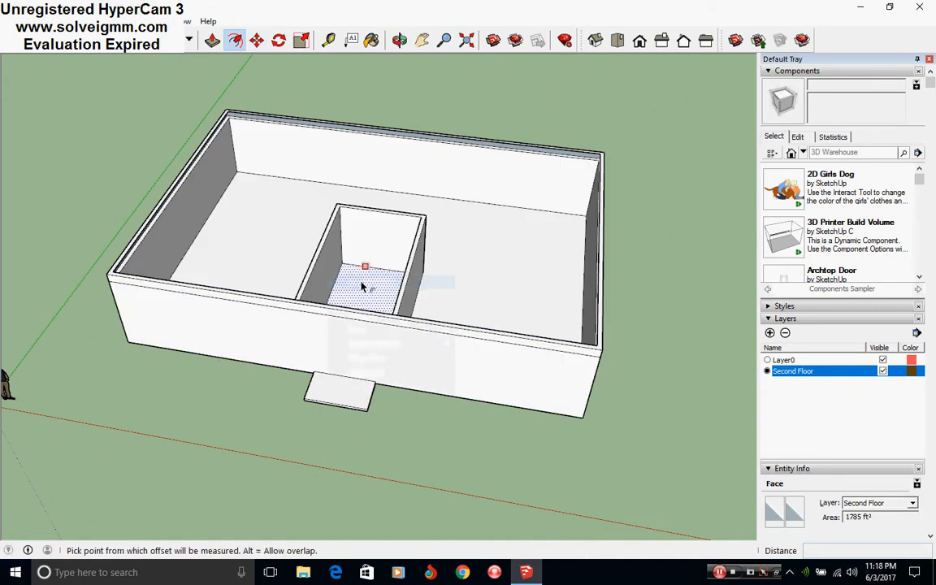
{"action": "key", "text": "l"}
{"action": "middle_click_drag", "start_coordinate": [442, 303], "coordinate": [403, 328]}
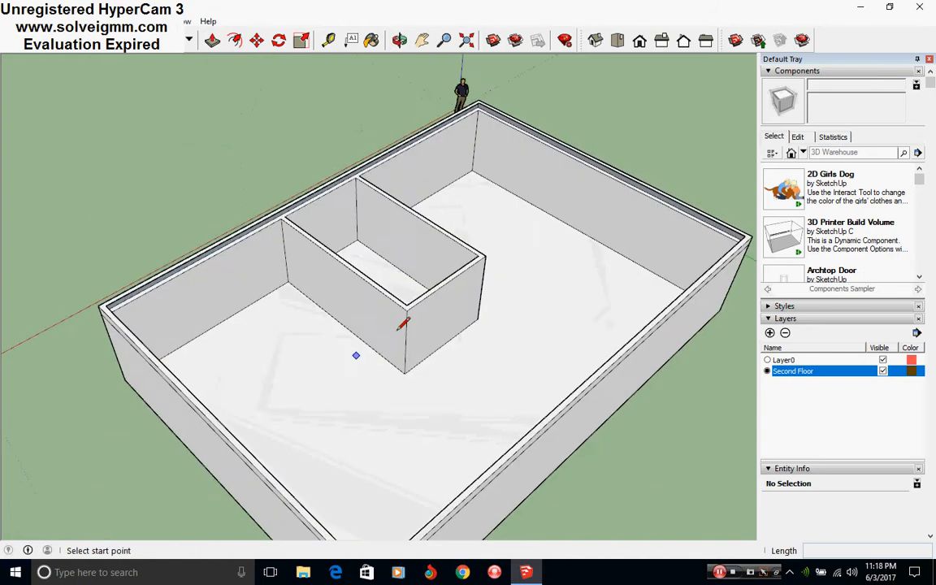
{"action": "scroll", "coordinate": [510, 186], "scroll_direction": "up", "scroll_amount": 5}
{"action": "key", "text": "ctrl+z"}
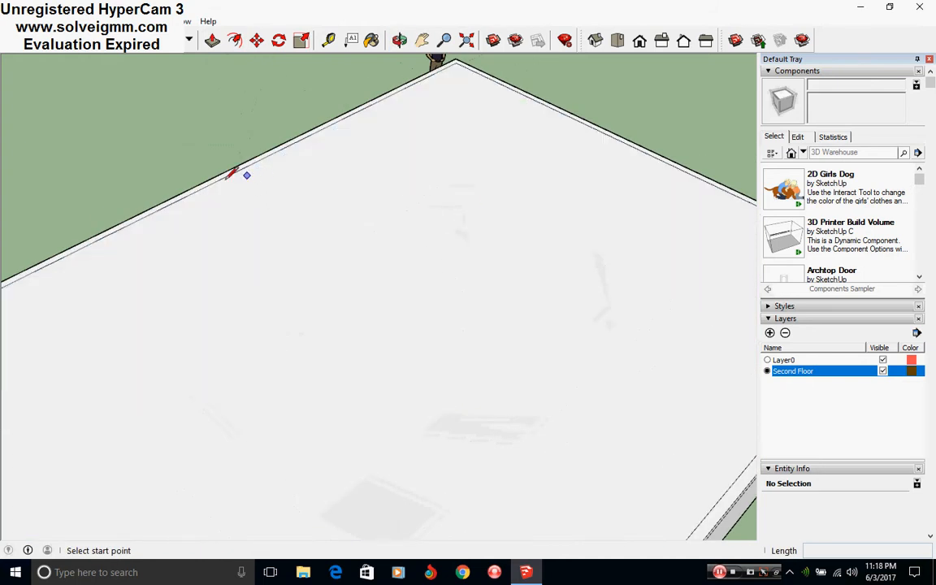
Step: Erase the top face inside the narrow border to expose the first-floor rooms
{"action": "scroll", "coordinate": [227, 178], "scroll_direction": "up", "scroll_amount": 3}
{"action": "middle_click_drag", "start_coordinate": [334, 256], "coordinate": [478, 580]}
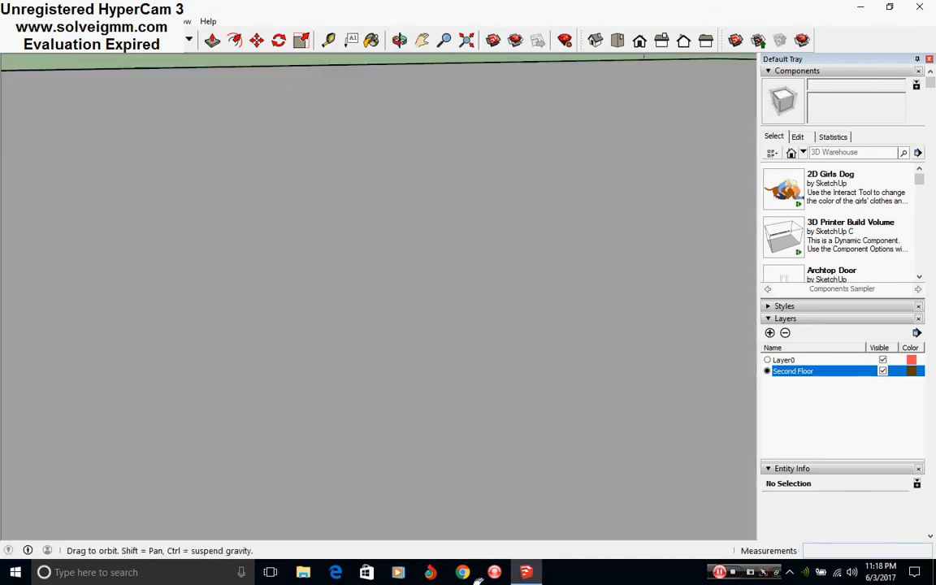
{"action": "right_click", "coordinate": [319, 158]}
{"action": "mouse_move", "coordinate": [328, 329]}
{"action": "middle_mouse_down"}
{"action": "mouse_move", "coordinate": [319, 158]}
{"action": "mouse_move", "coordinate": [452, 302]}
{"action": "mouse_move", "coordinate": [226, 209]}
{"action": "mouse_move", "coordinate": [492, 314]}
{"action": "mouse_move", "coordinate": [355, 309]}
{"action": "mouse_move", "coordinate": [390, 307]}
{"action": "middle_mouse_up"}
{"action": "left_click", "coordinate": [351, 179]}
{"action": "scroll", "coordinate": [452, 301], "scroll_direction": "down", "scroll_amount": 3}
{"action": "scroll", "coordinate": [493, 313], "scroll_direction": "down", "scroll_amount": 1}
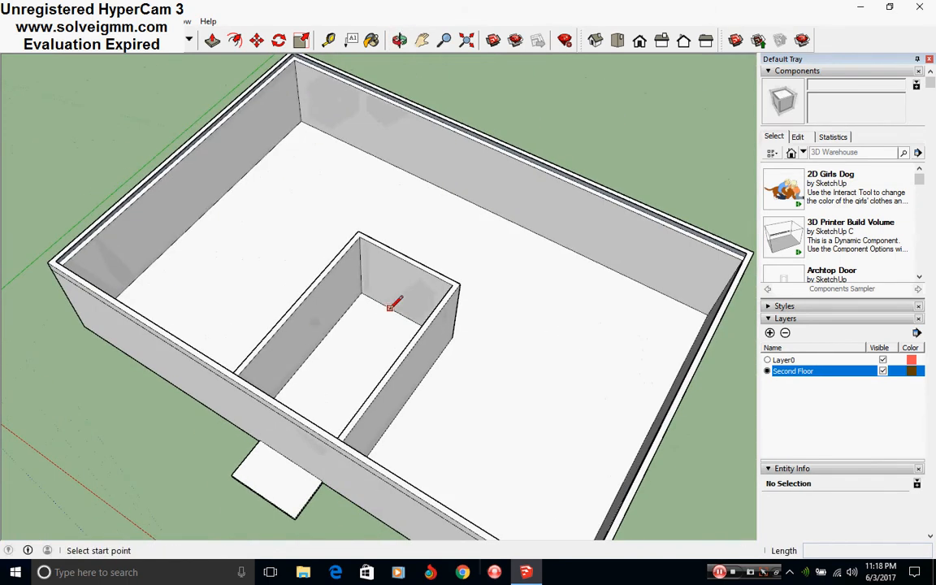
Step: Draw a 1' vertical line at the narrow inner room's inside back corner and a line from its top to the outer wall
{"action": "scroll", "coordinate": [406, 328], "scroll_direction": "up", "scroll_amount": 3}
{"action": "mouse_move", "coordinate": [267, 318]}
{"action": "middle_mouse_down"}
{"action": "mouse_move", "coordinate": [10, 254]}
{"action": "mouse_move", "coordinate": [432, 329]}
{"action": "mouse_move", "coordinate": [485, 307]}
{"action": "mouse_move", "coordinate": [502, 246]}
{"action": "middle_mouse_up"}
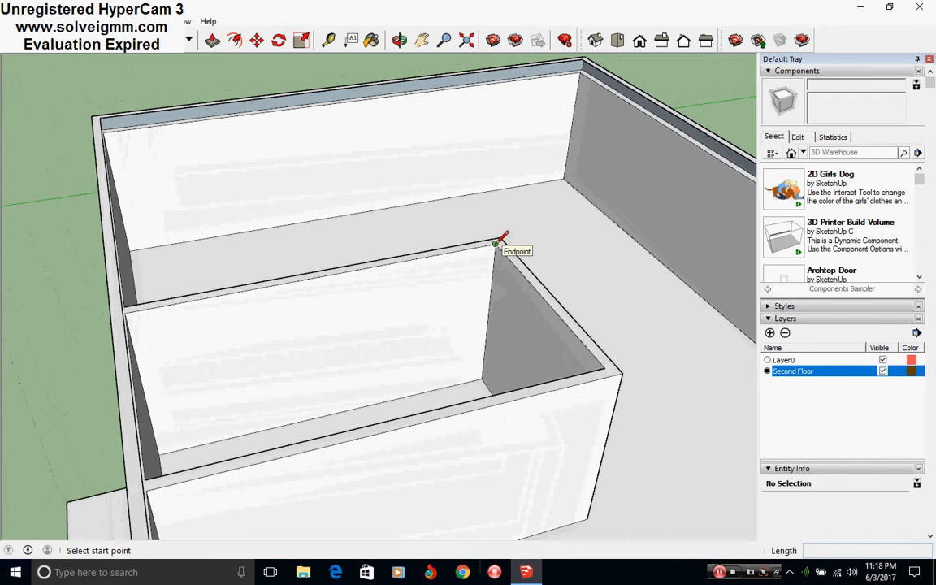
{"action": "left_click", "coordinate": [496, 243]}
{"action": "left_click", "coordinate": [497, 229]}
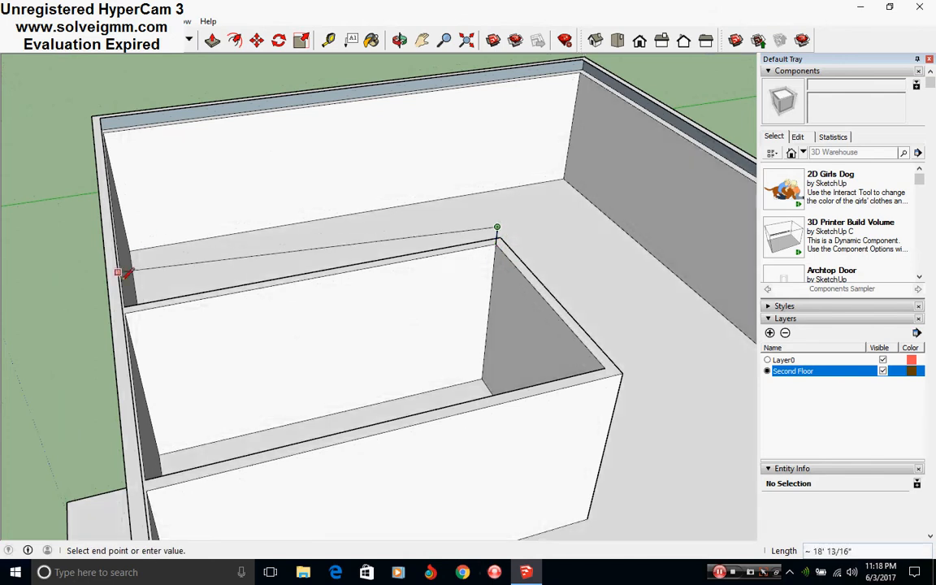
{"action": "left_click", "coordinate": [129, 289]}
{"action": "key", "text": "Escape"}
Step: Draw a vertical line at the inner room's other inside back corner and a 10' line joining the two raised corners
{"action": "middle_click_drag", "start_coordinate": [610, 361], "coordinate": [654, 313]}
{"action": "left_click", "coordinate": [649, 301]}
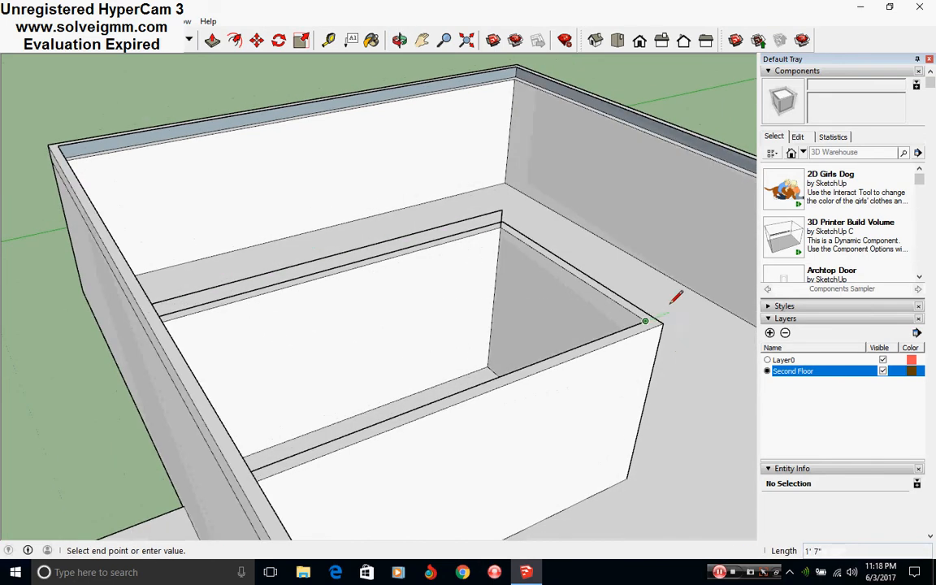
{"action": "left_click", "coordinate": [501, 211]}
Step: Try erasing the two short vertical lines at the inner room's back corners
{"action": "right_click", "coordinate": [502, 216]}
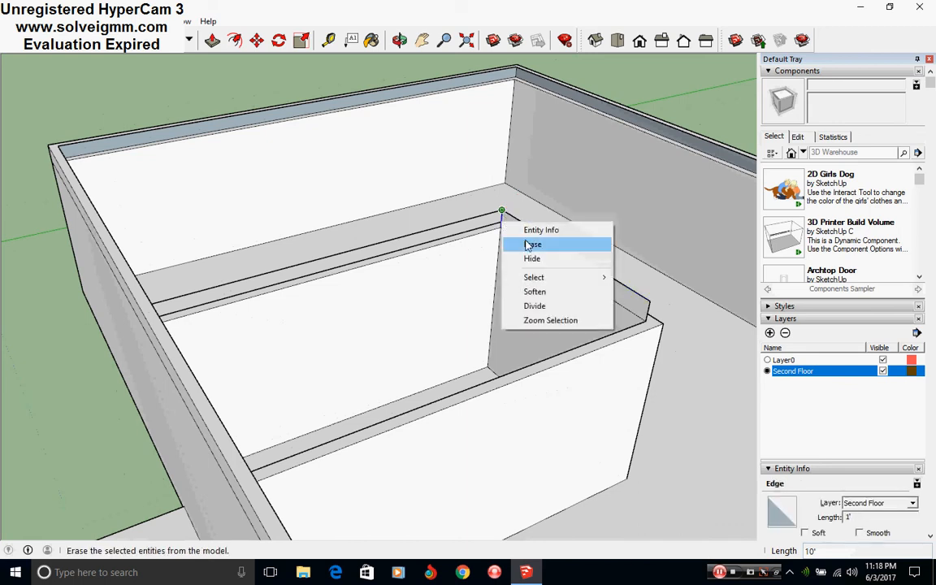
{"action": "left_click", "coordinate": [532, 243]}
{"action": "right_click", "coordinate": [654, 308]}
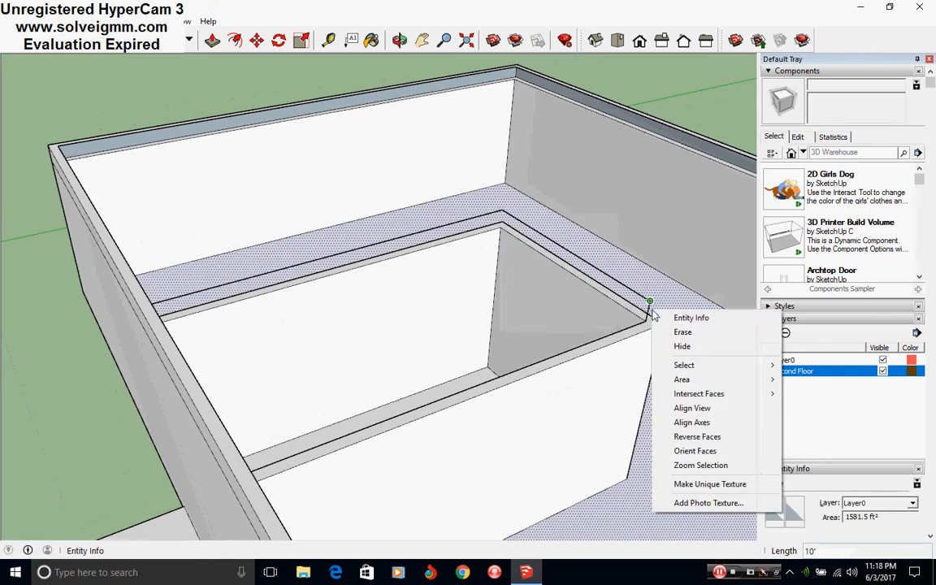
{"action": "right_click", "coordinate": [654, 308]}
{"action": "left_click", "coordinate": [679, 329]}
{"action": "key", "text": "l"}
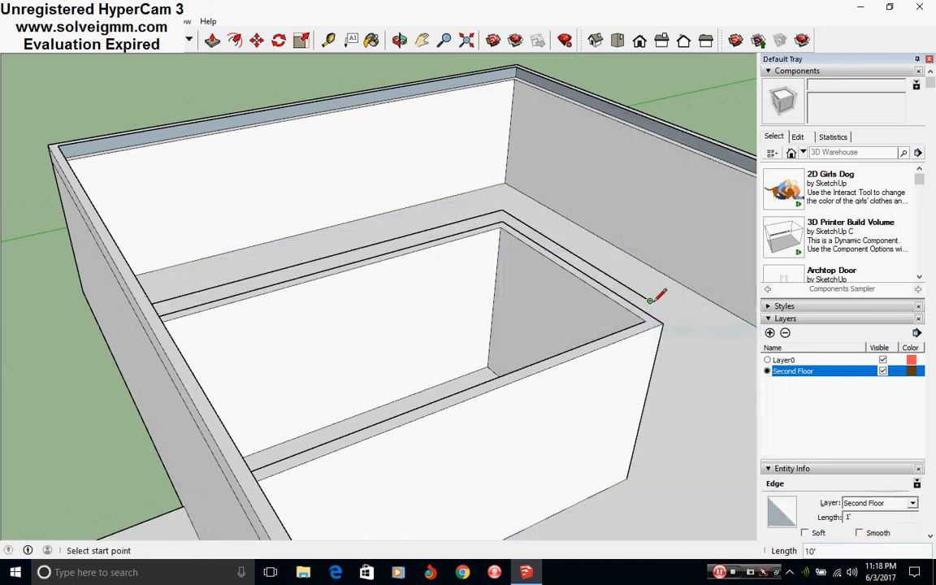
{"action": "left_click", "coordinate": [650, 301]}
{"action": "middle_click_drag", "start_coordinate": [328, 441], "coordinate": [142, 451]}
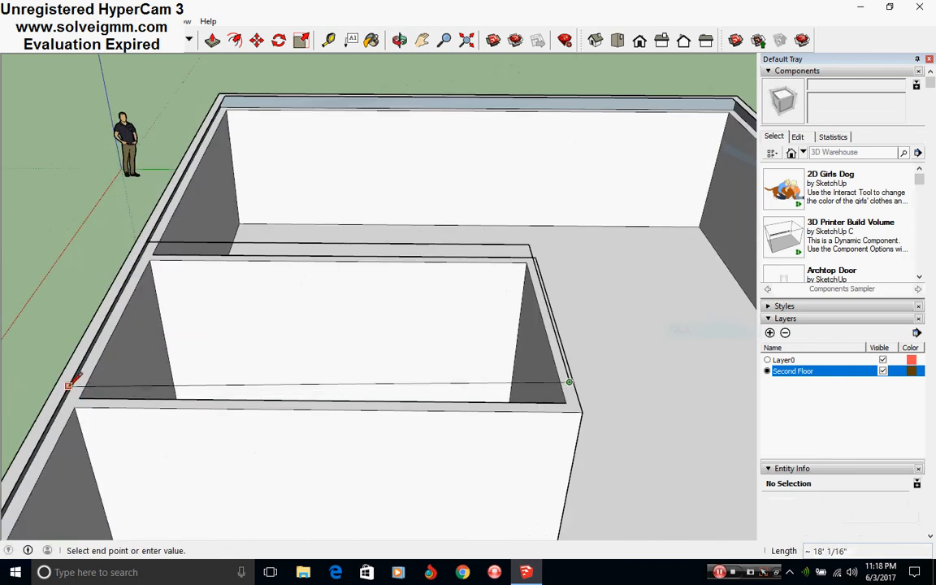
{"action": "mouse_move", "coordinate": [268, 407]}
{"action": "middle_mouse_down"}
{"action": "mouse_move", "coordinate": [296, 417]}
{"action": "mouse_move", "coordinate": [302, 361]}
{"action": "middle_mouse_up"}
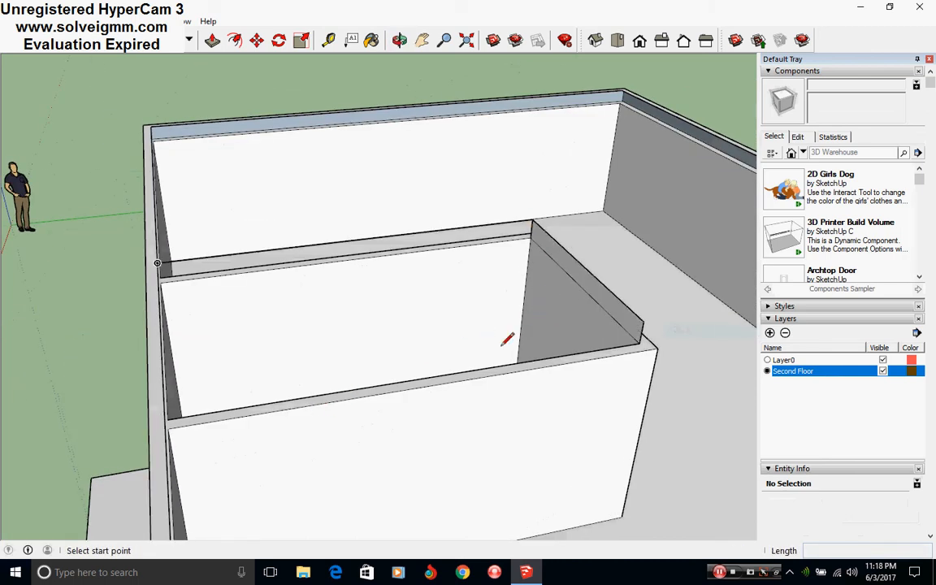
Step: Draw a 1' vertical line where the inner room's raised side wall meets the outer wall
{"action": "middle_click_drag", "start_coordinate": [507, 338], "coordinate": [195, 266]}
{"action": "left_click", "coordinate": [163, 203]}
{"action": "left_click", "coordinate": [173, 216]}
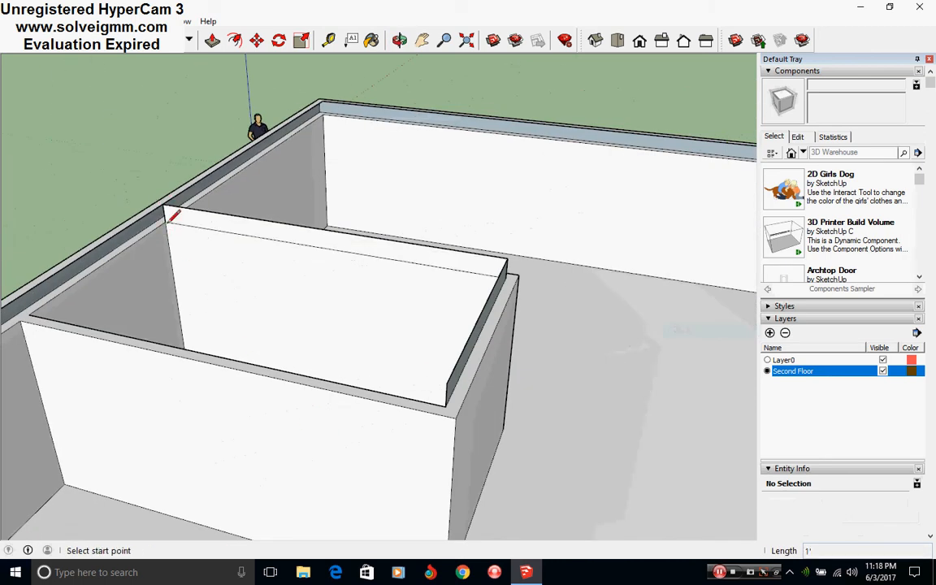
Step: Draw a 1' vertical line at the inner room's remaining outer-wall corner and join its top to the opposite raised corner
{"action": "left_click", "coordinate": [28, 314]}
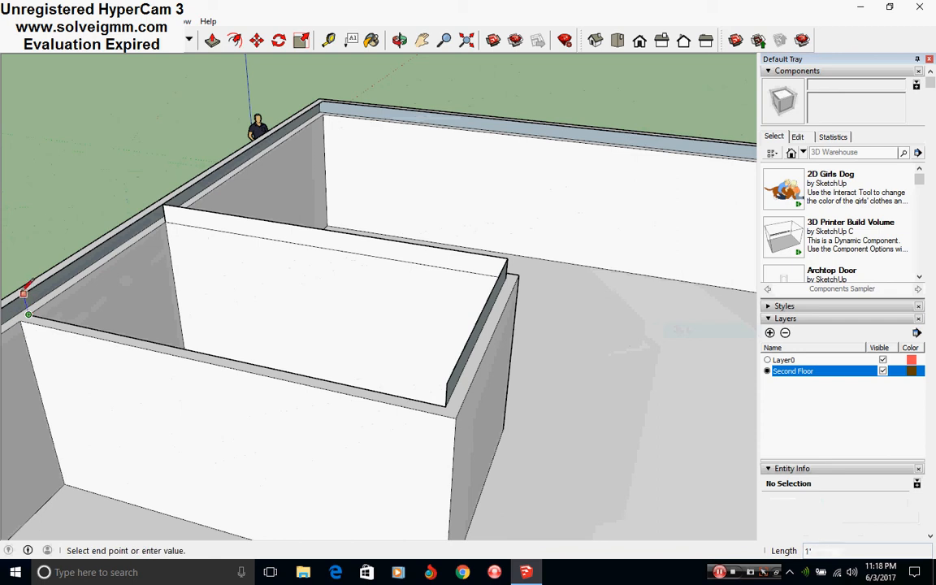
{"action": "left_click", "coordinate": [23, 293]}
{"action": "left_click", "coordinate": [24, 293]}
{"action": "left_click", "coordinate": [446, 383]}
Step: Try erasing the large top face around the inner room outline, and undo the erasure
{"action": "mouse_move", "coordinate": [321, 285]}
{"action": "middle_mouse_down"}
{"action": "mouse_move", "coordinate": [301, 338]}
{"action": "mouse_move", "coordinate": [251, 398]}
{"action": "mouse_move", "coordinate": [462, 307]}
{"action": "middle_mouse_up"}
{"action": "right_click", "coordinate": [496, 307]}
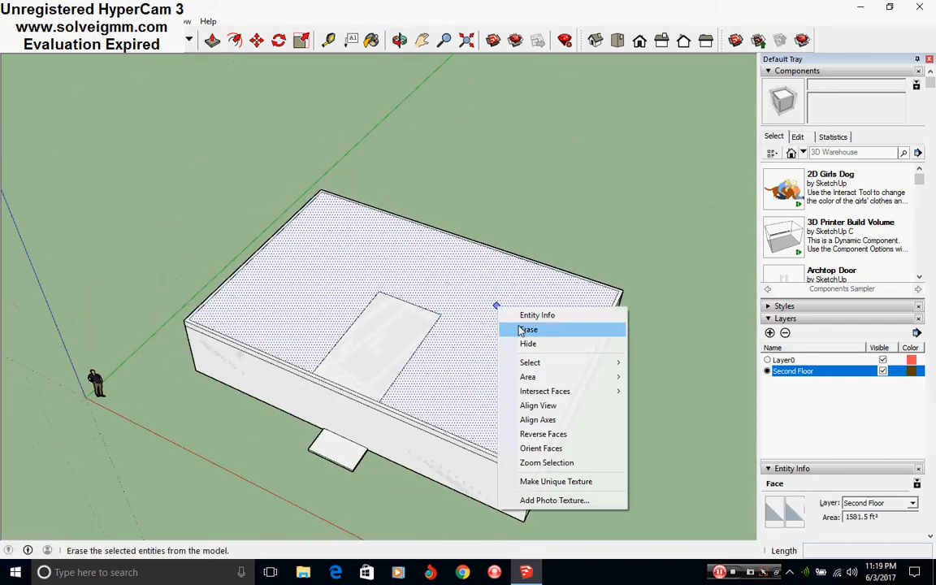
{"action": "key", "text": "Escape"}
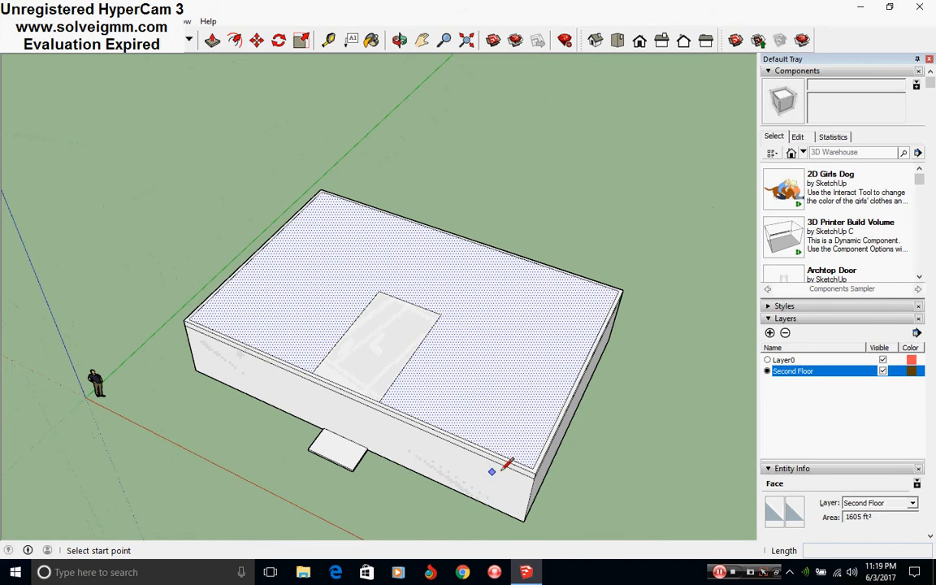
{"action": "scroll", "coordinate": [503, 469], "scroll_direction": "up", "scroll_amount": 2}
{"action": "key", "text": "e"}
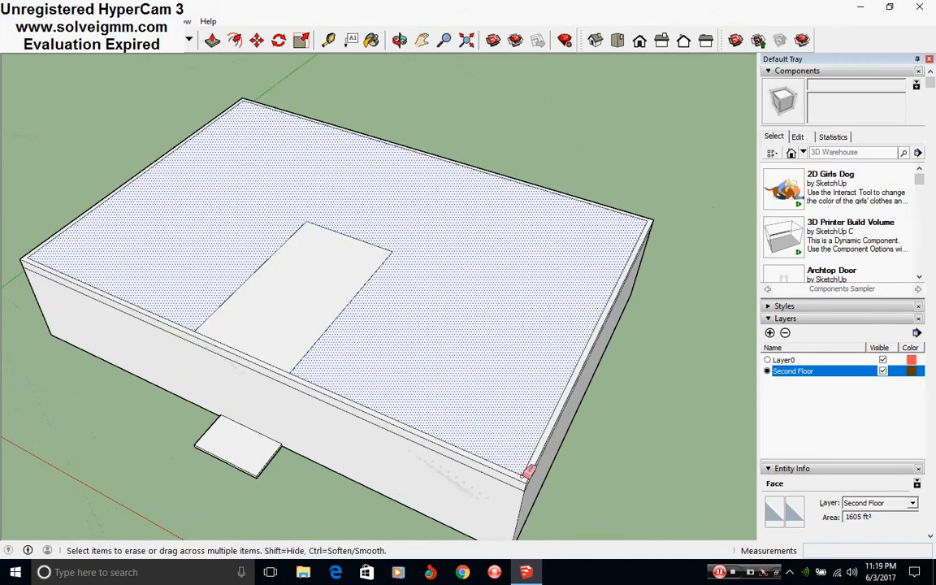
{"action": "right_click", "coordinate": [431, 253]}
{"action": "left_click", "coordinate": [439, 274]}
{"action": "mouse_move", "coordinate": [438, 274]}
{"action": "middle_mouse_down"}
{"action": "mouse_move", "coordinate": [438, 299]}
{"action": "mouse_move", "coordinate": [366, 312]}
{"action": "mouse_move", "coordinate": [325, 281]}
{"action": "middle_mouse_up"}
{"action": "key", "text": "ctrl+z"}
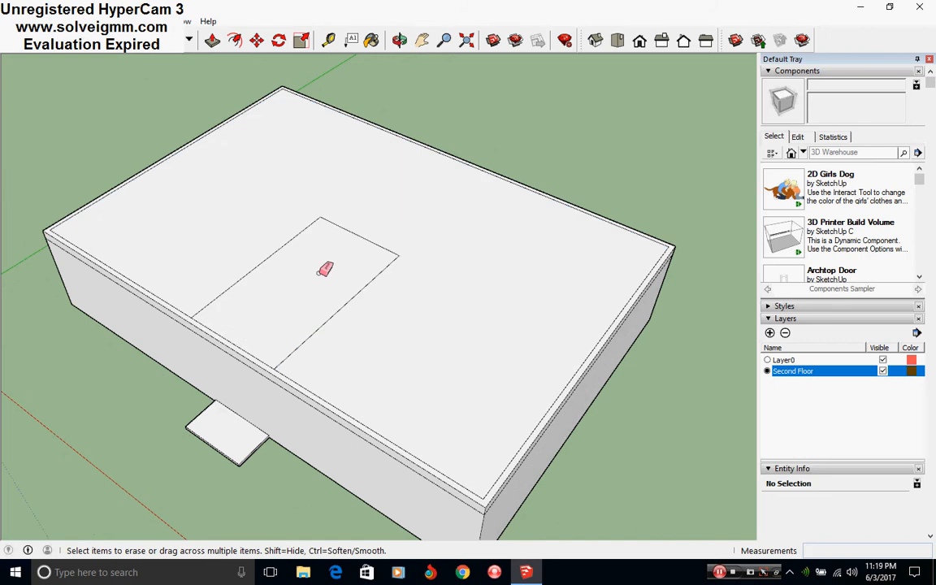
Step: Erase the face inside the inner room outline to open a stairwell in the second floor
{"action": "right_click", "coordinate": [316, 273]}
{"action": "left_click", "coordinate": [345, 297]}
{"action": "mouse_move", "coordinate": [230, 330]}
{"action": "middle_mouse_down"}
{"action": "mouse_move", "coordinate": [710, 340]}
{"action": "mouse_move", "coordinate": [329, 411]}
{"action": "mouse_move", "coordinate": [383, 392]}
{"action": "mouse_move", "coordinate": [377, 379]}
{"action": "middle_mouse_up"}
{"action": "scroll", "coordinate": [278, 281], "scroll_direction": "up", "scroll_amount": 3}
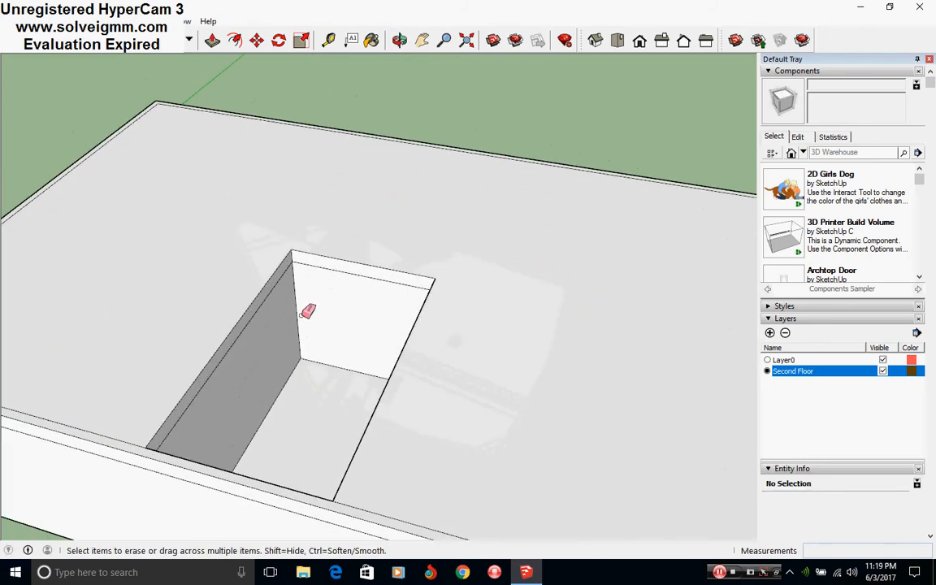
Step: Draw a line up the stairwell's back-left corner from the first floor to the top of the first-floor wall
{"action": "key", "text": "l"}
{"action": "middle_click_drag", "start_coordinate": [324, 344], "coordinate": [347, 382]}
{"action": "scroll", "coordinate": [349, 390], "scroll_direction": "up", "scroll_amount": 3}
{"action": "scroll", "coordinate": [354, 398], "scroll_direction": "down", "scroll_amount": 5}
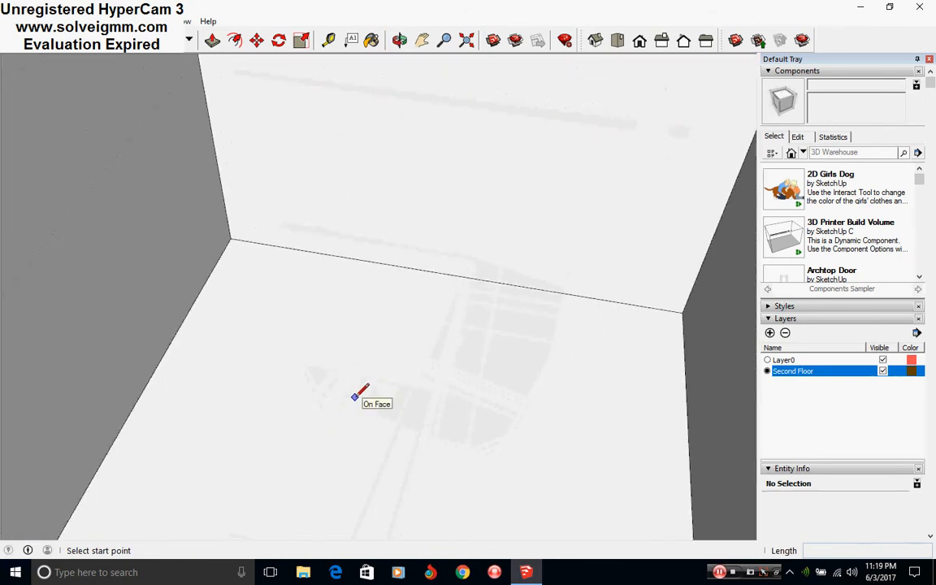
{"action": "scroll", "coordinate": [677, 360], "scroll_direction": "up", "scroll_amount": 3}
{"action": "scroll", "coordinate": [478, 341], "scroll_direction": "up", "scroll_amount": 2}
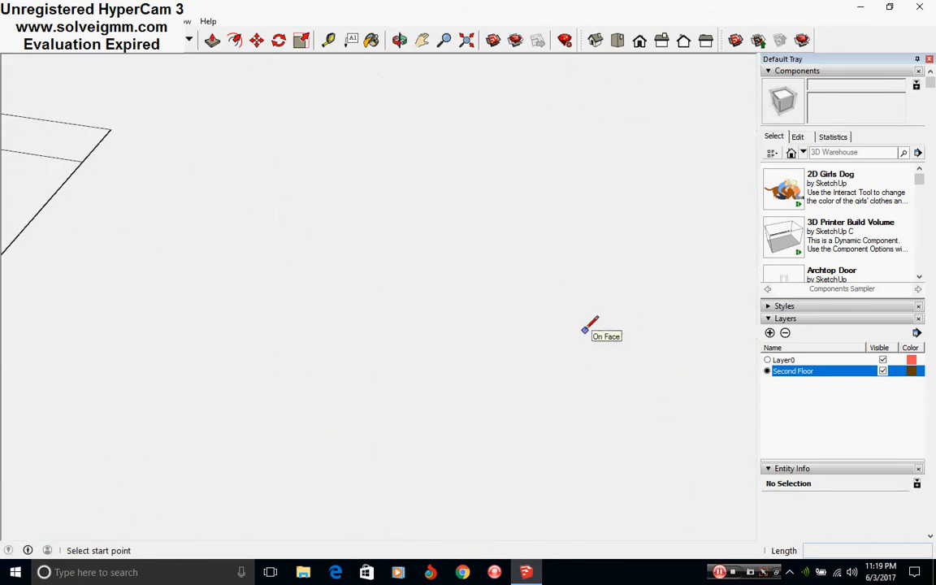
{"action": "scroll", "coordinate": [591, 328], "scroll_direction": "down", "scroll_amount": 3}
{"action": "scroll", "coordinate": [297, 339], "scroll_direction": "up", "scroll_amount": 4}
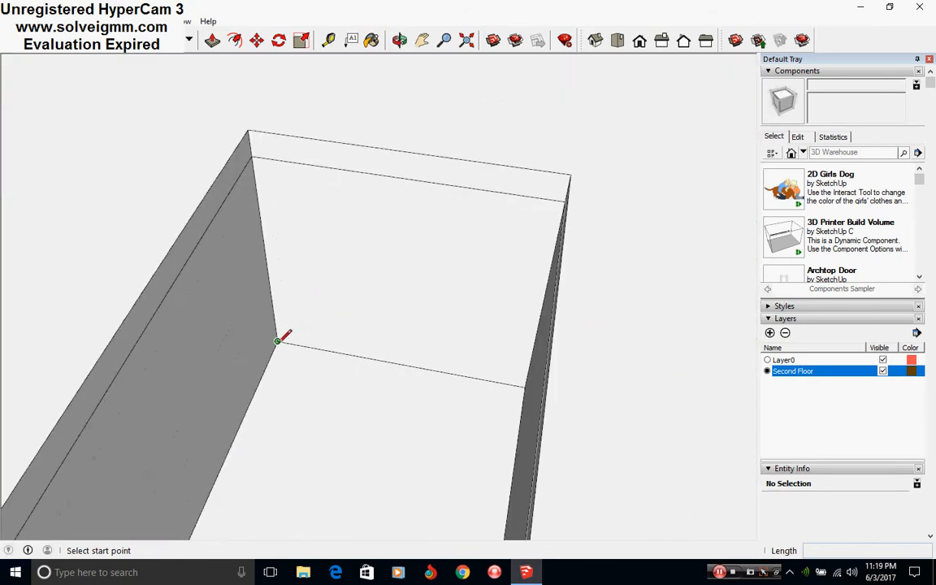
{"action": "left_click", "coordinate": [277, 341]}
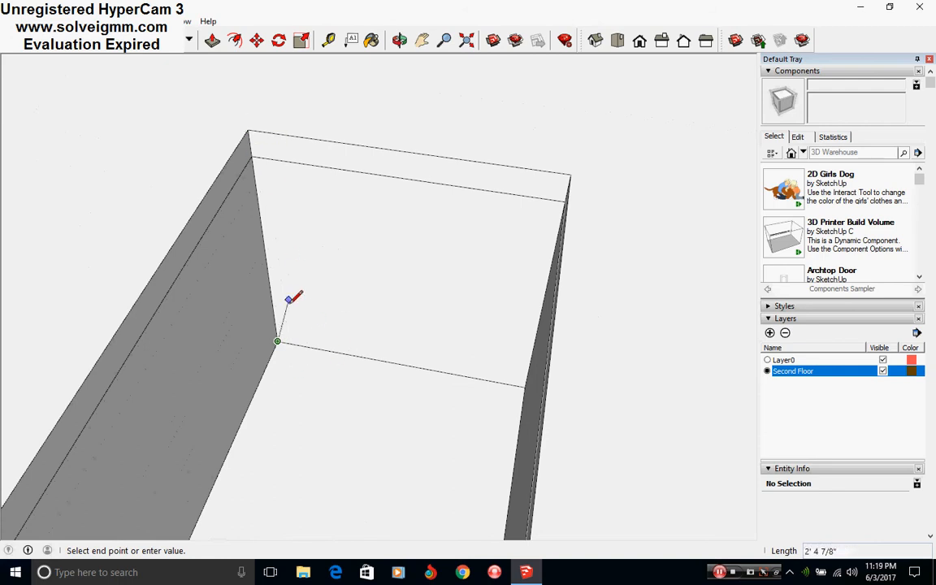
{"action": "left_click", "coordinate": [252, 153]}
{"action": "middle_click_drag", "start_coordinate": [376, 339], "coordinate": [359, 347]}
{"action": "mouse_move", "coordinate": [380, 275]}
{"action": "middle_mouse_down"}
{"action": "mouse_move", "coordinate": [184, 426]}
{"action": "mouse_move", "coordinate": [328, 307]}
{"action": "mouse_move", "coordinate": [370, 324]}
{"action": "mouse_move", "coordinate": [372, 349]}
{"action": "middle_mouse_up"}
{"action": "scroll", "coordinate": [328, 308], "scroll_direction": "down", "scroll_amount": 5}
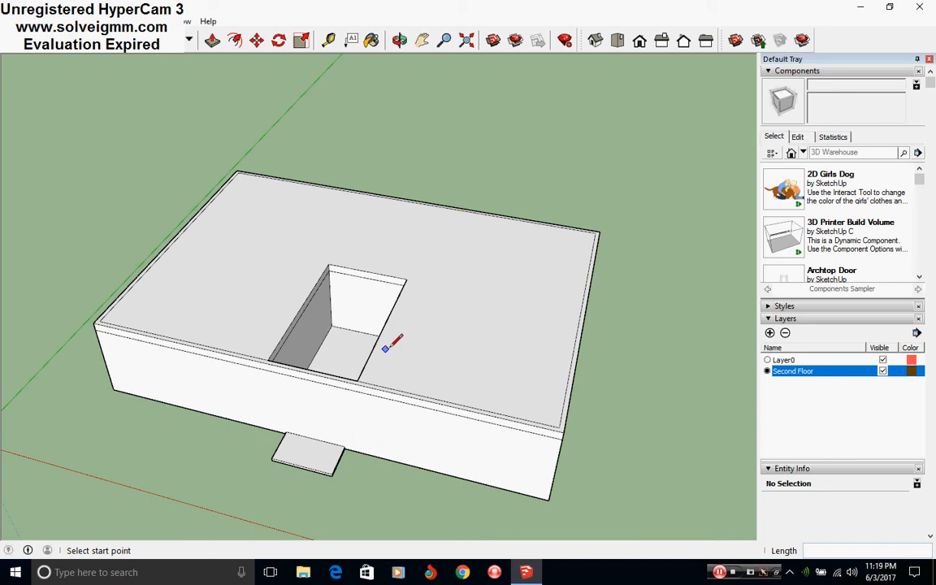
Step: Draw two parallel 17' lines from the stairwell opening's back corners to the inner border at the back of the slab
{"action": "middle_click_drag", "start_coordinate": [389, 345], "coordinate": [355, 195]}
{"action": "left_click", "coordinate": [212, 40]}
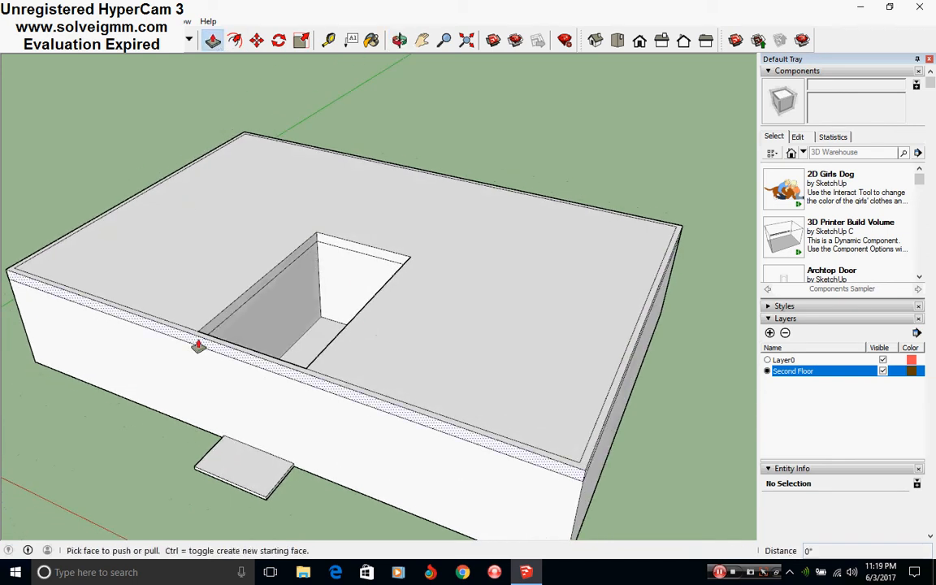
{"action": "key", "text": "l"}
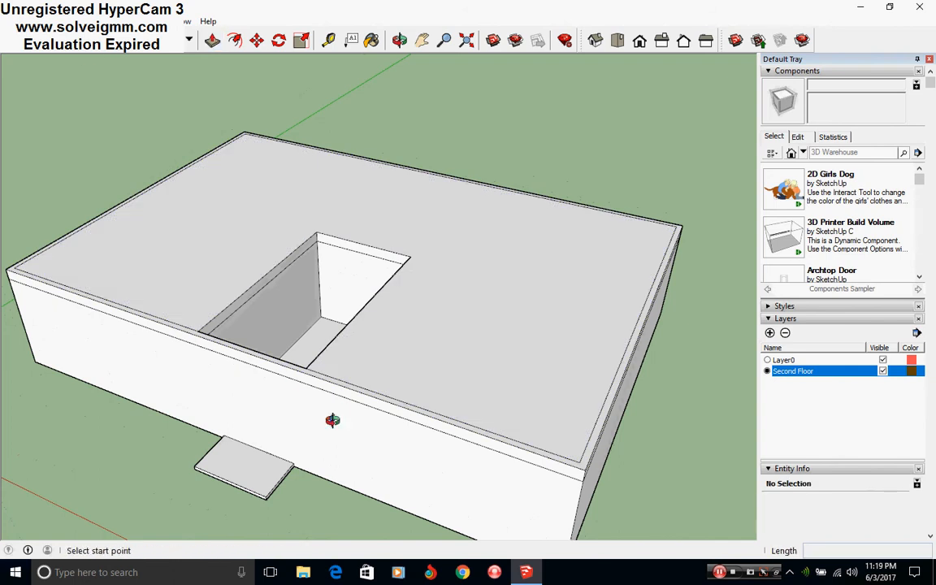
{"action": "middle_click_drag", "start_coordinate": [332, 420], "coordinate": [320, 201]}
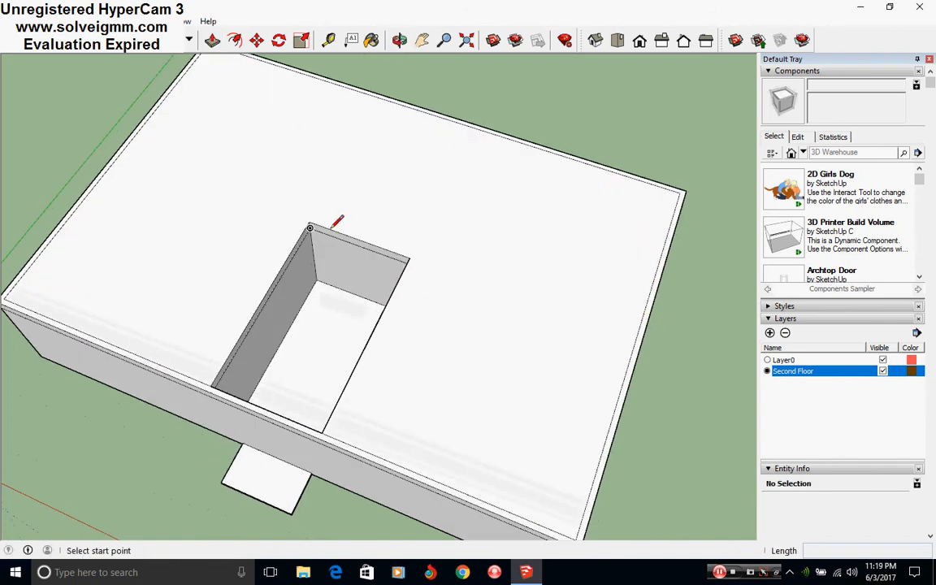
{"action": "left_click", "coordinate": [385, 96]}
{"action": "left_click", "coordinate": [409, 259]}
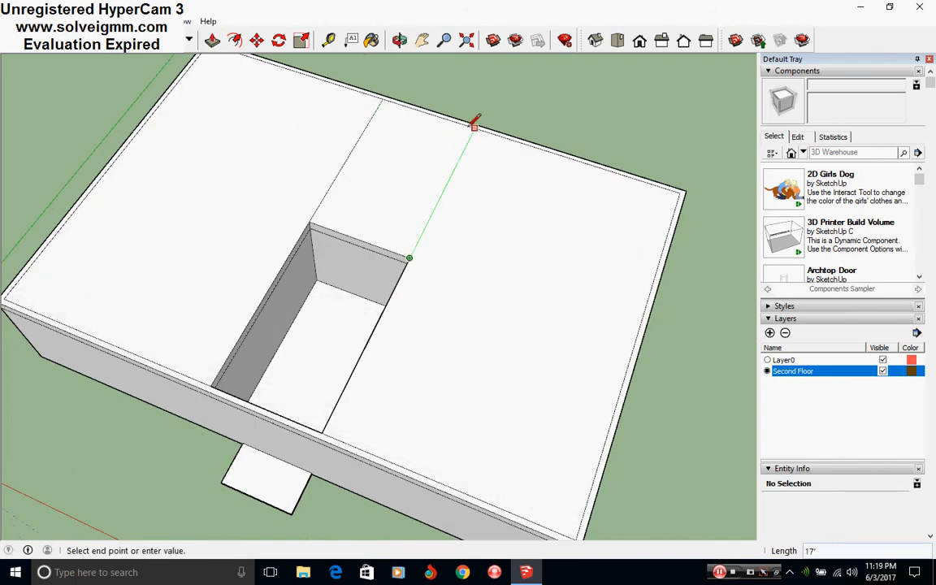
{"action": "left_click", "coordinate": [474, 124]}
Step: Mark a length of 6 beside the opening's front-right corner and draw a 35' line from there to the back border
{"action": "middle_click_drag", "start_coordinate": [370, 342], "coordinate": [376, 408]}
{"action": "left_click", "coordinate": [357, 393]}
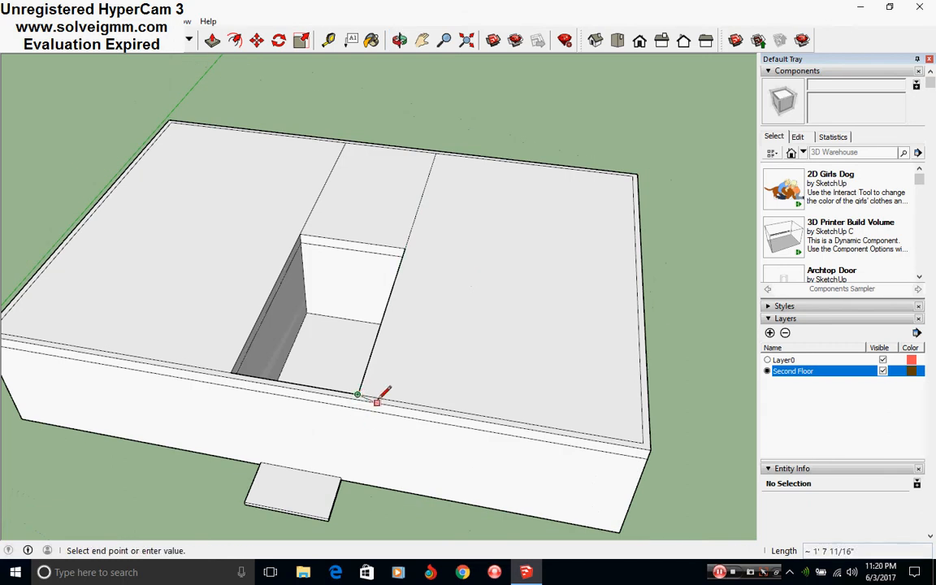
{"action": "key", "text": "Return"}
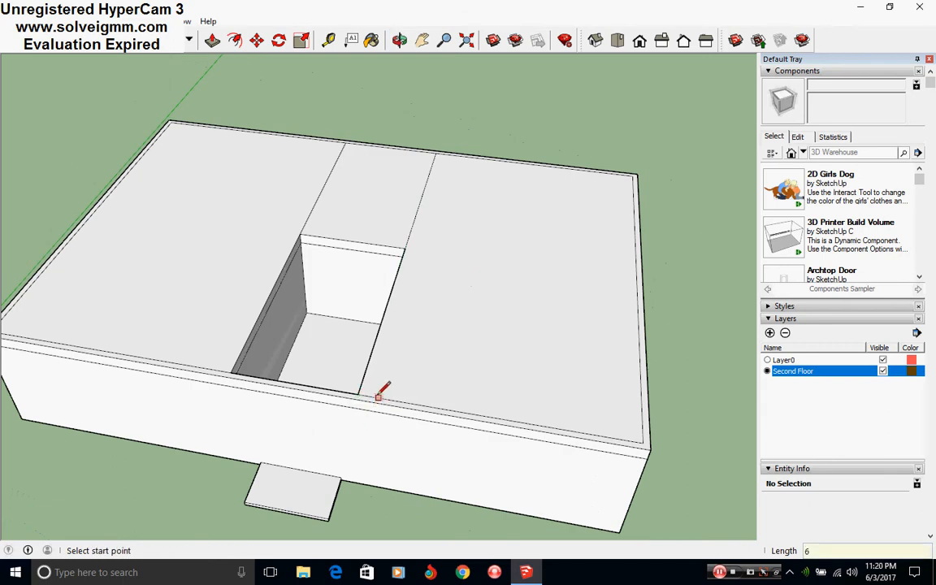
{"action": "left_click", "coordinate": [364, 395]}
{"action": "left_click", "coordinate": [439, 153]}
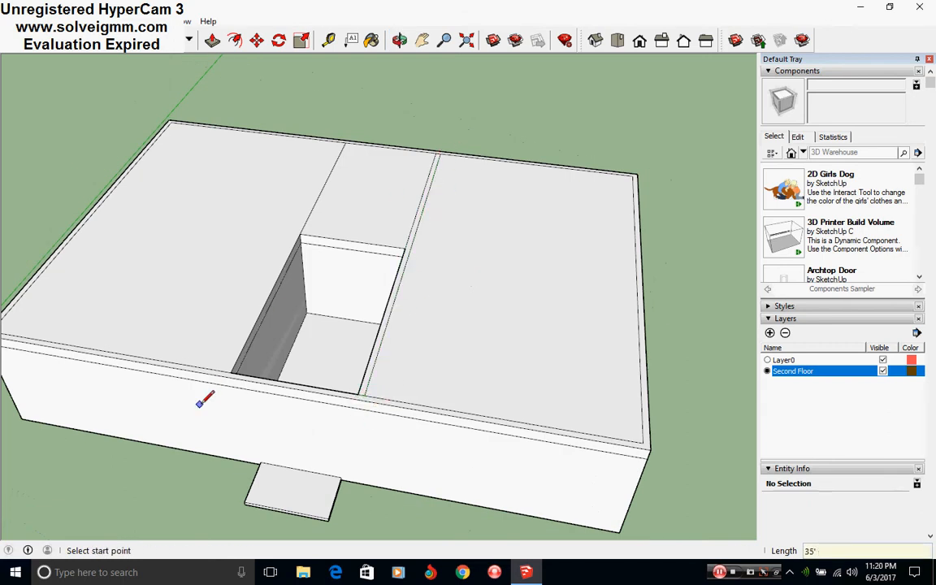
Step: Draw a 35' line just left of the opening, parallel to its side, from the front border to the back border
{"action": "scroll", "coordinate": [228, 367], "scroll_direction": "up", "scroll_amount": 2}
{"action": "left_click", "coordinate": [234, 371]}
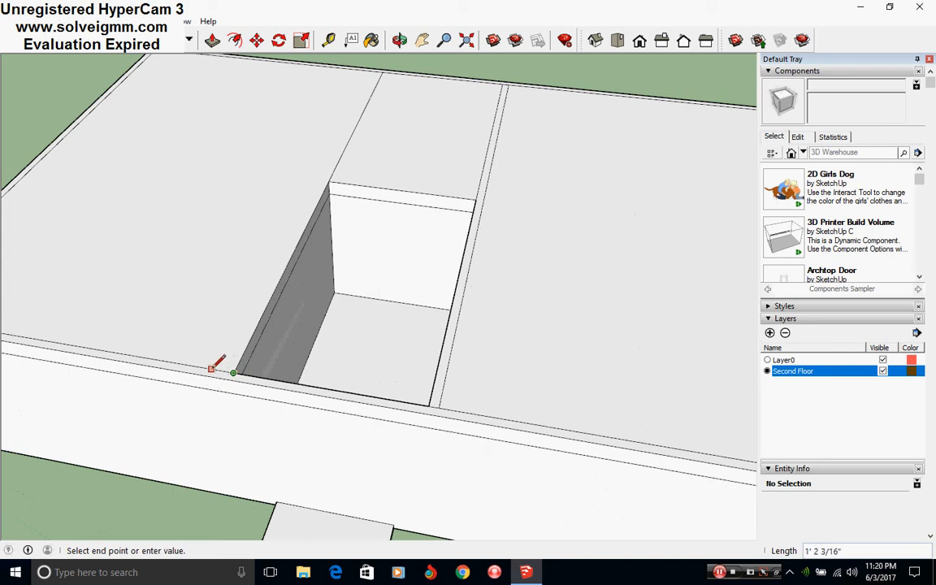
{"action": "key", "text": "Escape"}
{"action": "left_click", "coordinate": [232, 371]}
{"action": "left_click", "coordinate": [377, 72]}
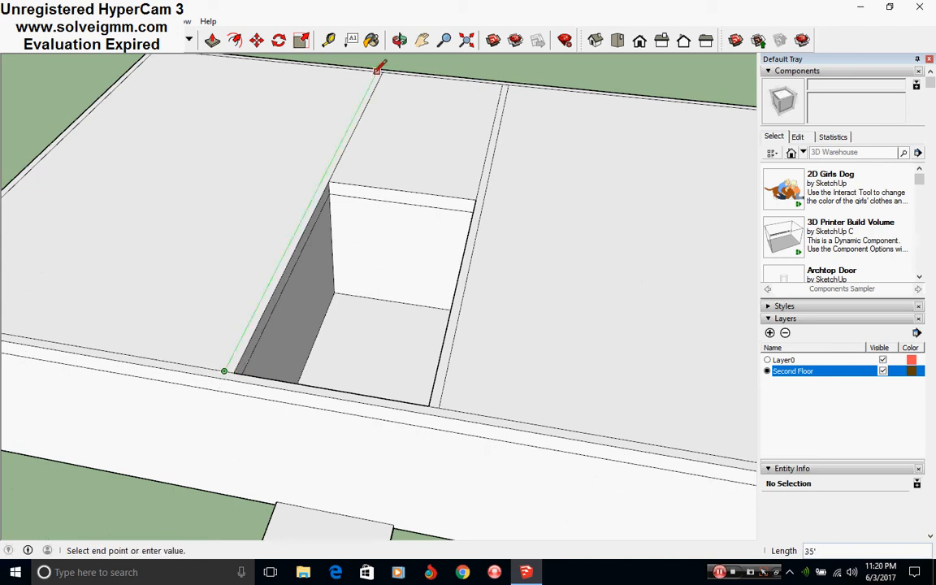
Step: Erase the short border segments between each pair of wall lines at the slab's front and back edges
{"action": "scroll", "coordinate": [376, 380], "scroll_direction": "down", "scroll_amount": 5}
{"action": "scroll", "coordinate": [135, 69], "scroll_direction": "up", "scroll_amount": 5}
{"action": "key", "text": "e"}
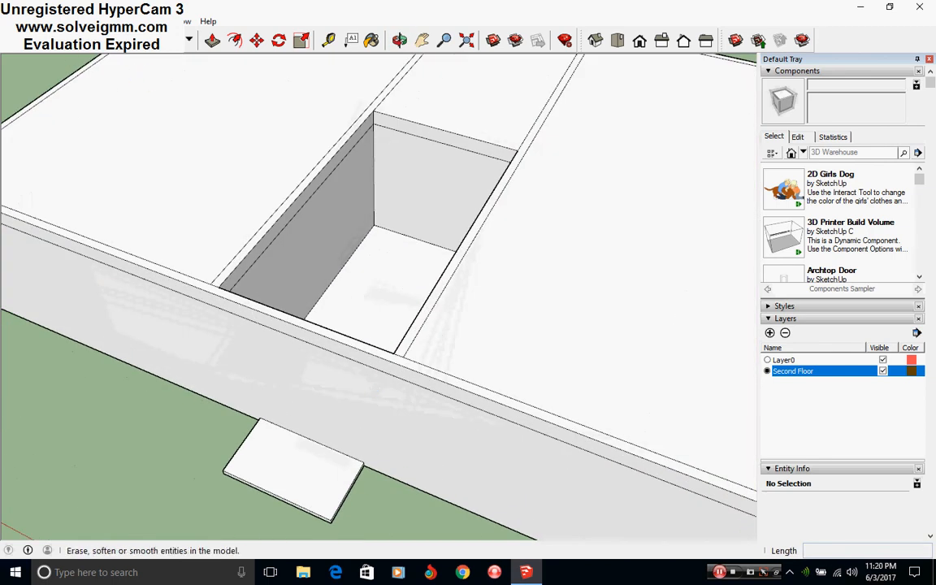
{"action": "scroll", "coordinate": [185, 248], "scroll_direction": "up", "scroll_amount": 3}
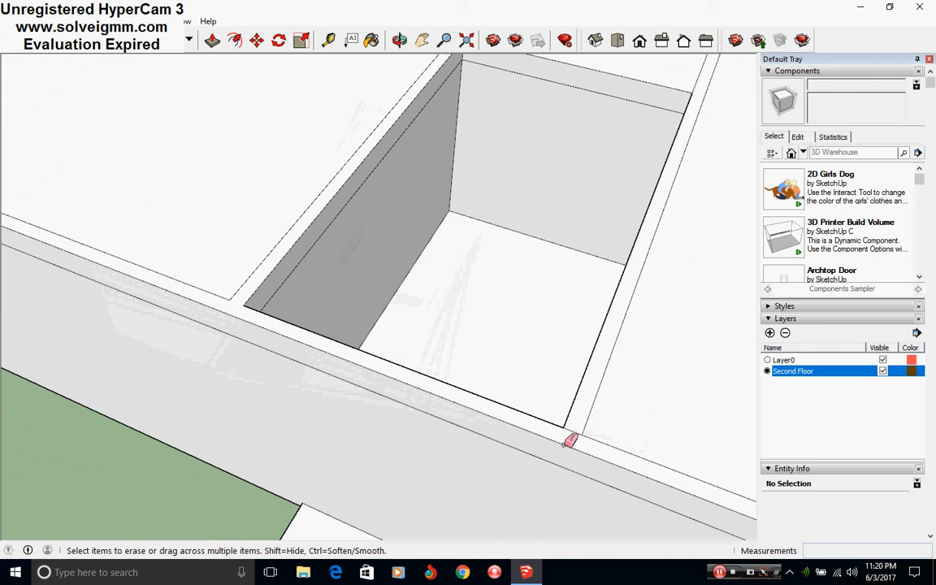
{"action": "middle_click_drag", "start_coordinate": [414, 426], "coordinate": [421, 293]}
{"action": "scroll", "coordinate": [380, 204], "scroll_direction": "up", "scroll_amount": 5}
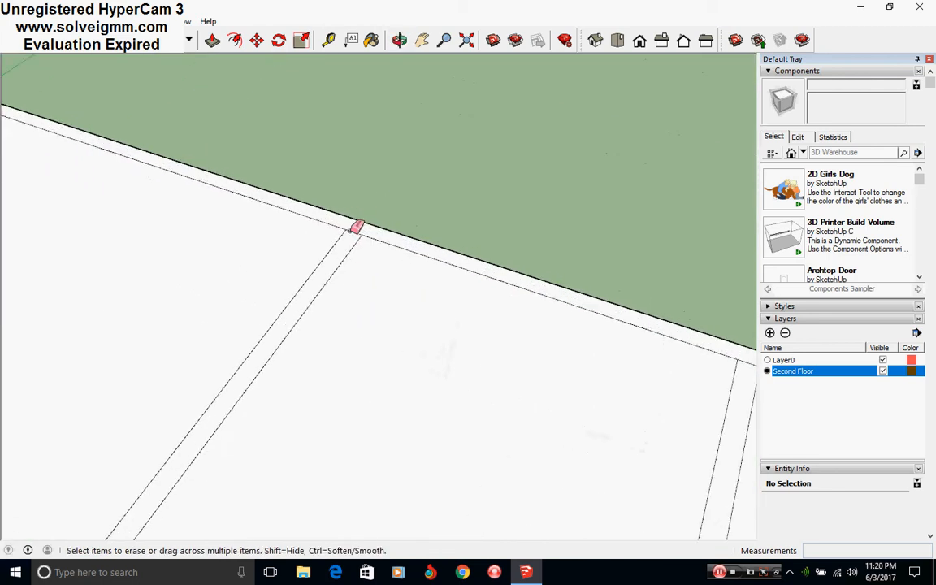
{"action": "mouse_move", "coordinate": [355, 226]}
{"action": "middle_mouse_down"}
{"action": "mouse_move", "coordinate": [370, 239]}
{"action": "mouse_move", "coordinate": [490, 257]}
{"action": "middle_mouse_up"}
{"action": "scroll", "coordinate": [479, 258], "scroll_direction": "down", "scroll_amount": 8}
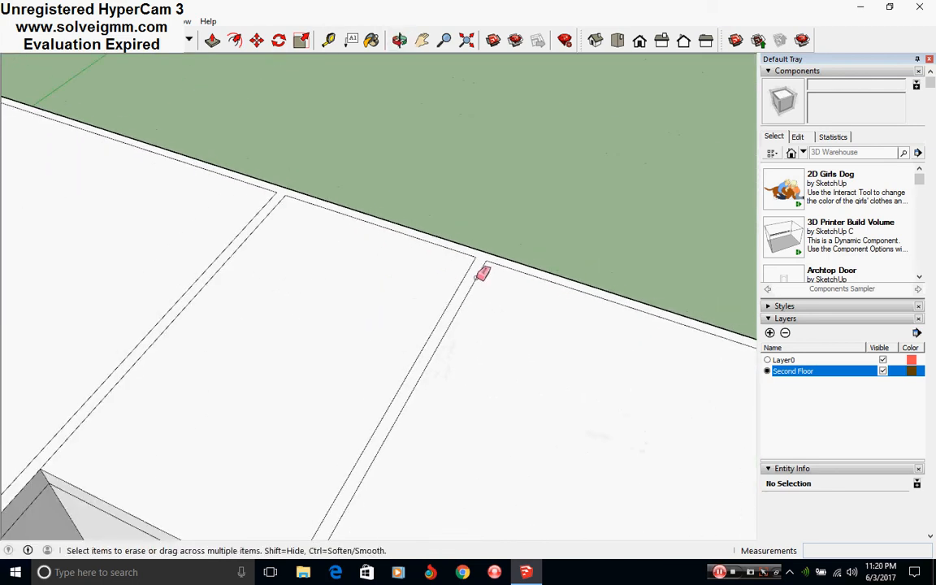
Step: Mark 5' along the wall line from the stairwell opening's back corner and draw a 10' line from there across the hallway
{"action": "scroll", "coordinate": [308, 292], "scroll_direction": "up", "scroll_amount": 2}
{"action": "scroll", "coordinate": [302, 294], "scroll_direction": "up", "scroll_amount": 1}
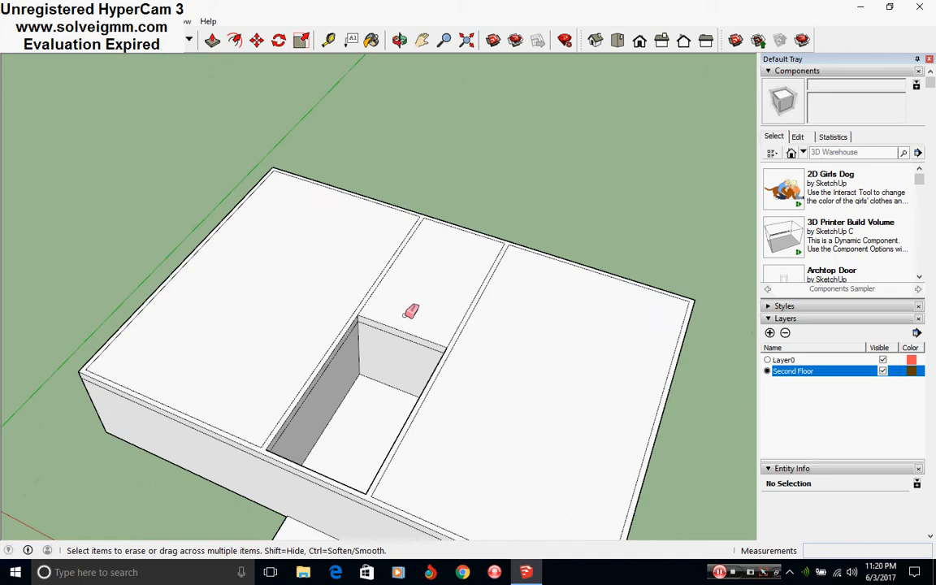
{"action": "scroll", "coordinate": [444, 305], "scroll_direction": "up", "scroll_amount": 2}
{"action": "middle_click_drag", "start_coordinate": [444, 305], "coordinate": [339, 286]}
{"action": "left_click", "coordinate": [98, 40]}
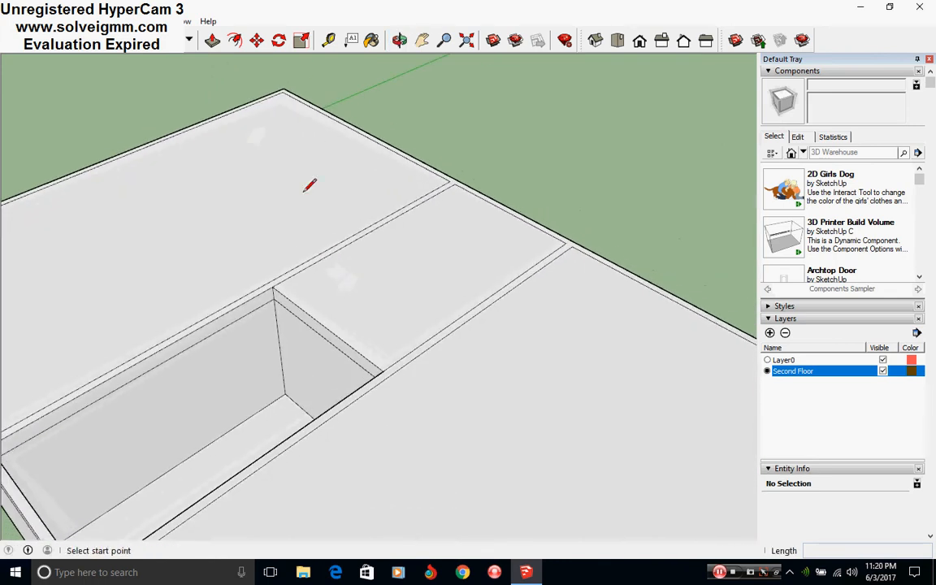
{"action": "middle_click_drag", "start_coordinate": [310, 186], "coordinate": [186, 352]}
{"action": "middle_click_drag", "start_coordinate": [349, 345], "coordinate": [503, 300]}
{"action": "scroll", "coordinate": [396, 313], "scroll_direction": "down", "scroll_amount": 5}
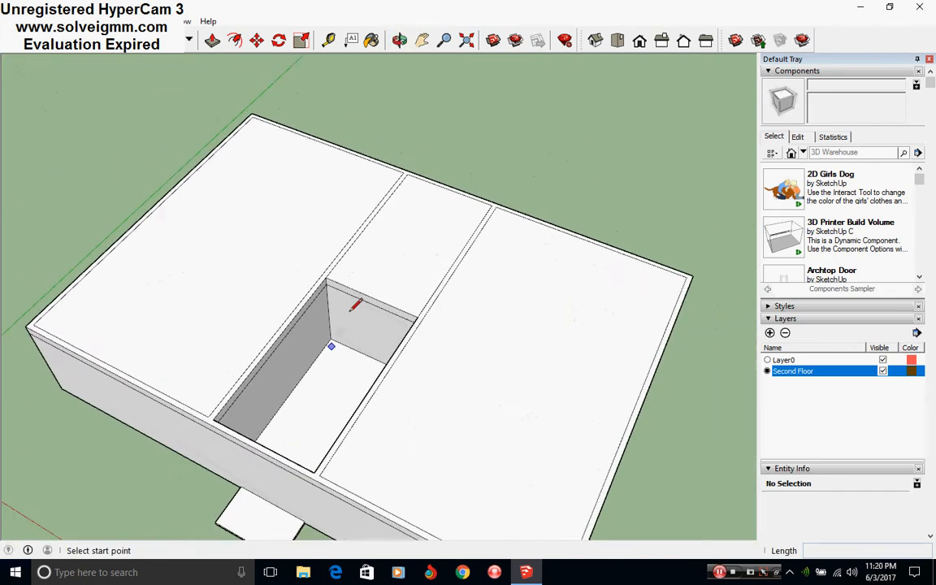
{"action": "scroll", "coordinate": [353, 312], "scroll_direction": "up", "scroll_amount": 5}
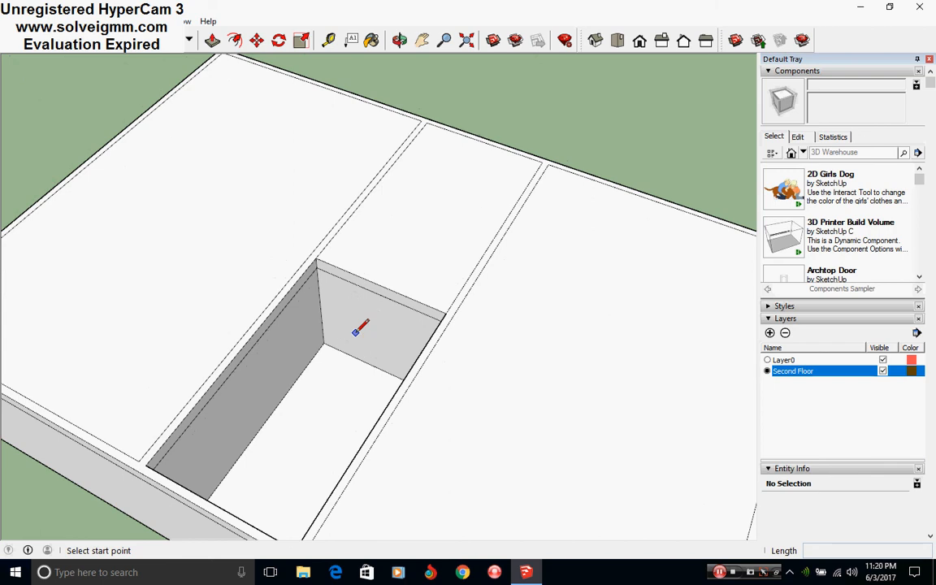
{"action": "scroll", "coordinate": [512, 359], "scroll_direction": "down", "scroll_amount": 2}
{"action": "middle_click_drag", "start_coordinate": [512, 359], "coordinate": [415, 309]}
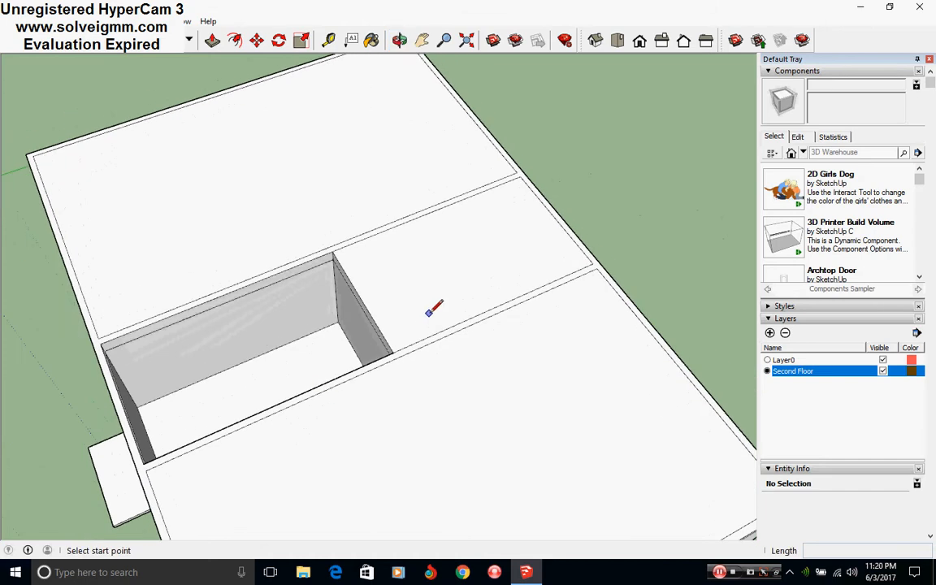
{"action": "scroll", "coordinate": [434, 312], "scroll_direction": "up", "scroll_amount": 3}
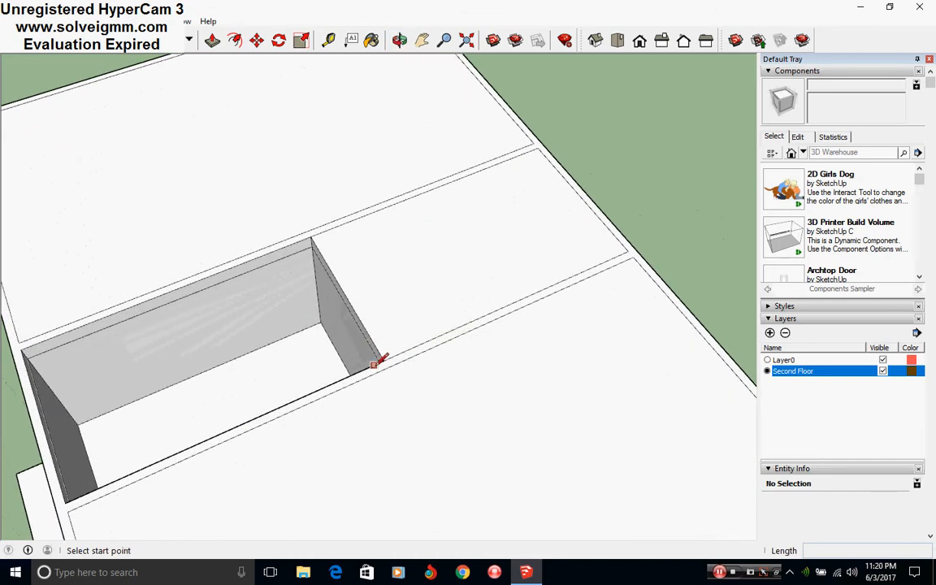
{"action": "left_click", "coordinate": [379, 361]}
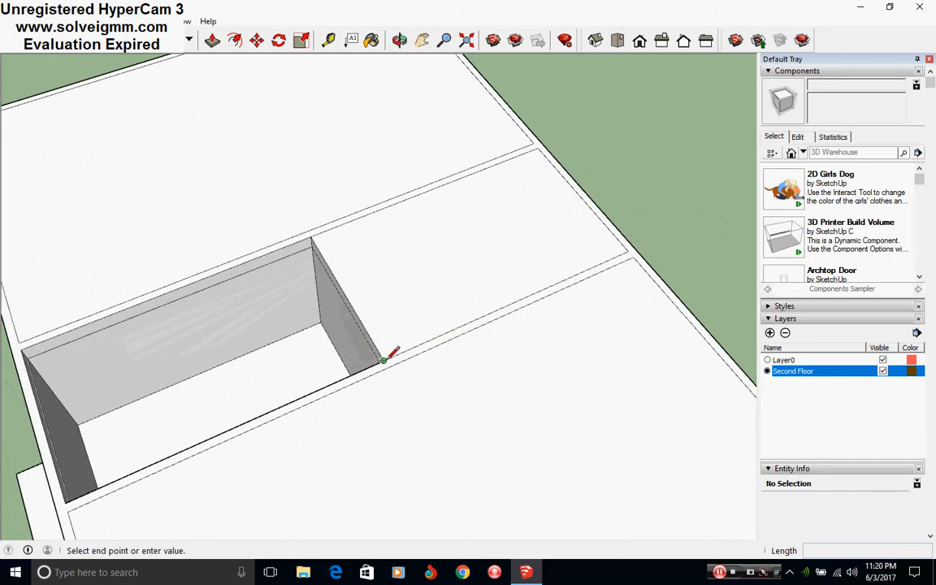
{"action": "type", "text": "5'"}
{"action": "key", "text": "Return"}
{"action": "left_click", "coordinate": [461, 325]}
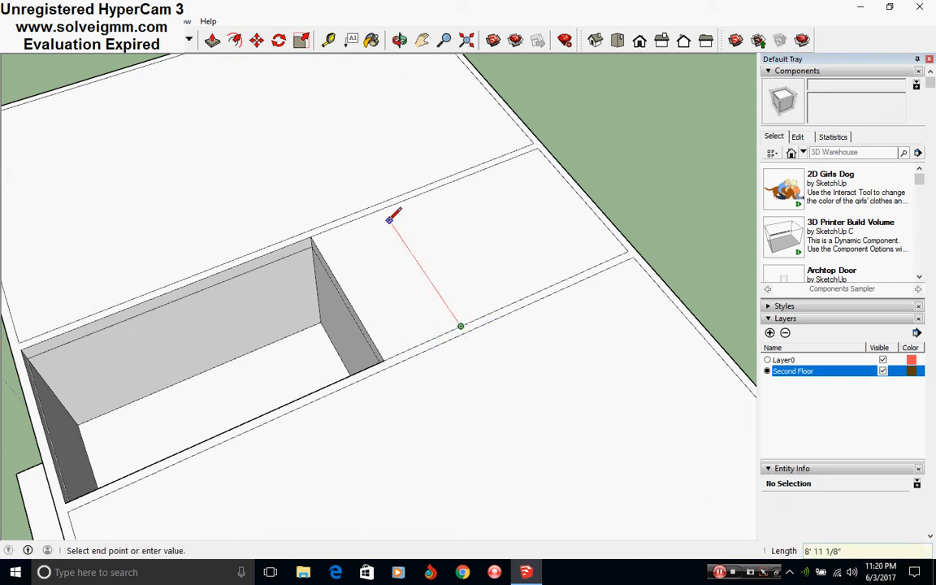
{"action": "left_click", "coordinate": [382, 208]}
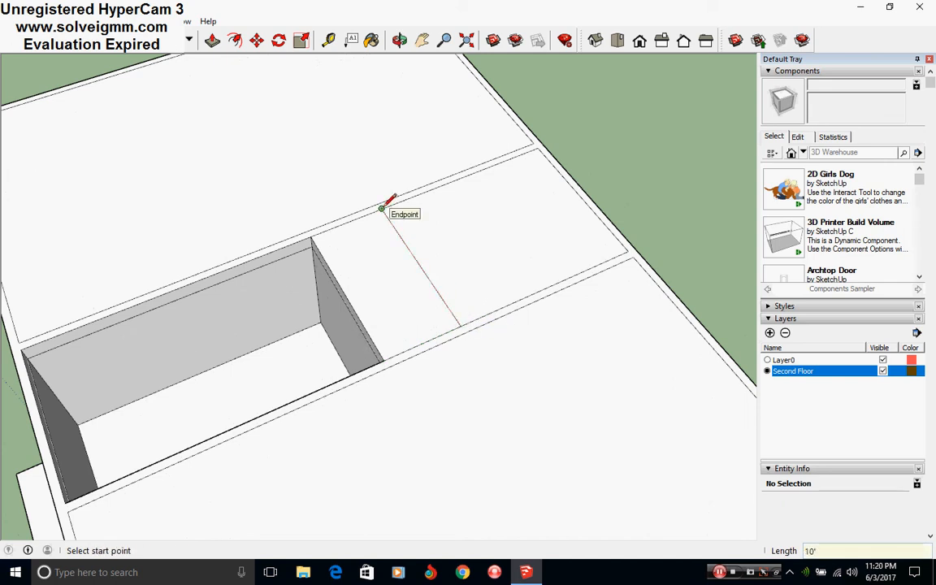
Step: Draw a 6" segment across the back end of each pair of interior wall lines
{"action": "left_click", "coordinate": [538, 148]}
{"action": "left_click", "coordinate": [534, 144]}
{"action": "left_click", "coordinate": [633, 258]}
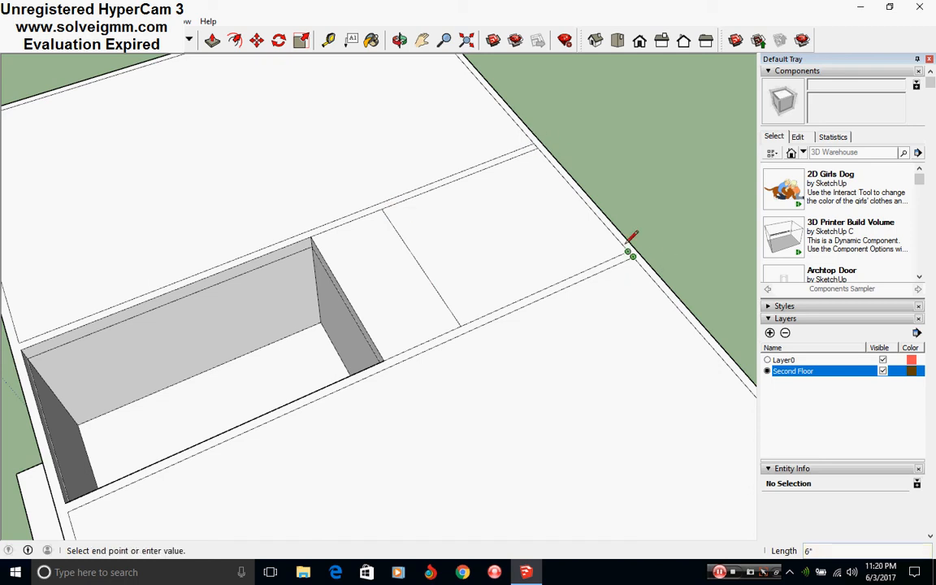
{"action": "left_click", "coordinate": [628, 251]}
Step: Draw a second line across the hallway, parallel to the first and 6" behind it, to outline the cross wall
{"action": "left_click", "coordinate": [461, 325]}
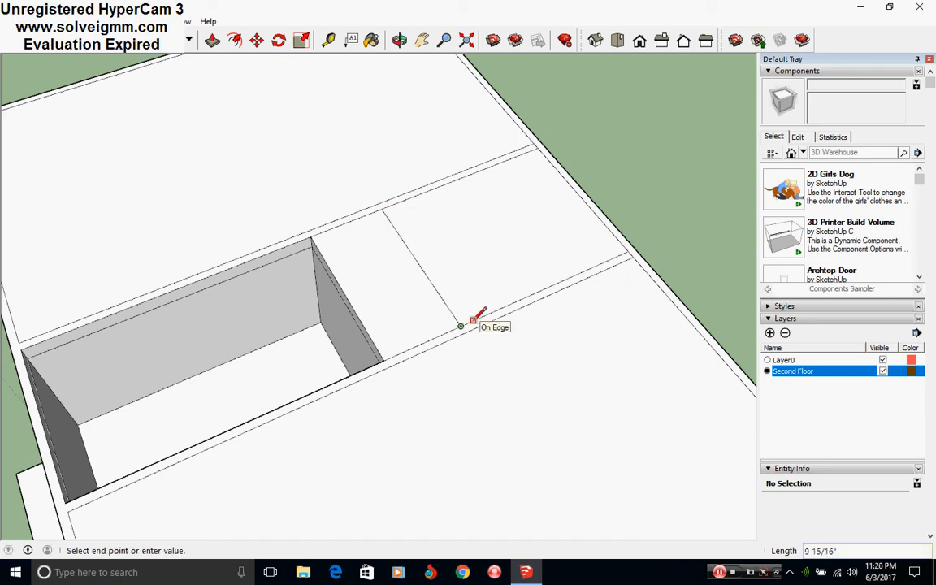
{"action": "key", "text": "Escape"}
{"action": "left_click", "coordinate": [468, 323]}
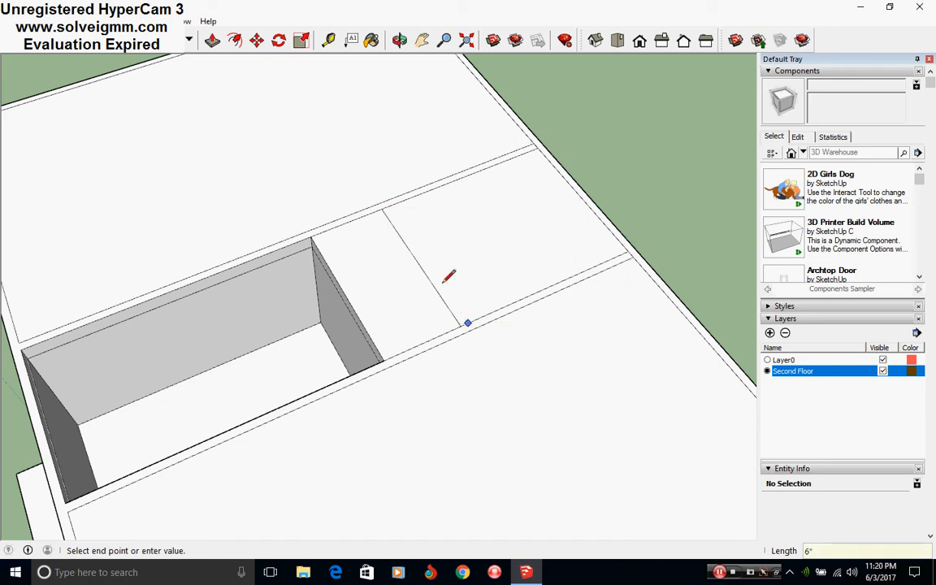
{"action": "left_click", "coordinate": [394, 204]}
Step: Erase the short segments where both ends of the cross wall meet the long interior walls
{"action": "key", "text": "e"}
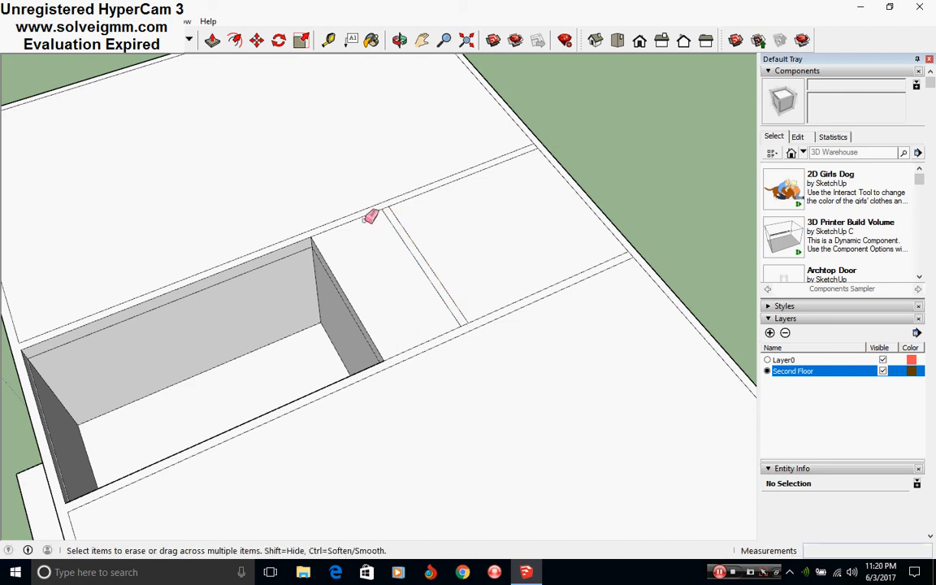
{"action": "scroll", "coordinate": [396, 204], "scroll_direction": "up", "scroll_amount": 2}
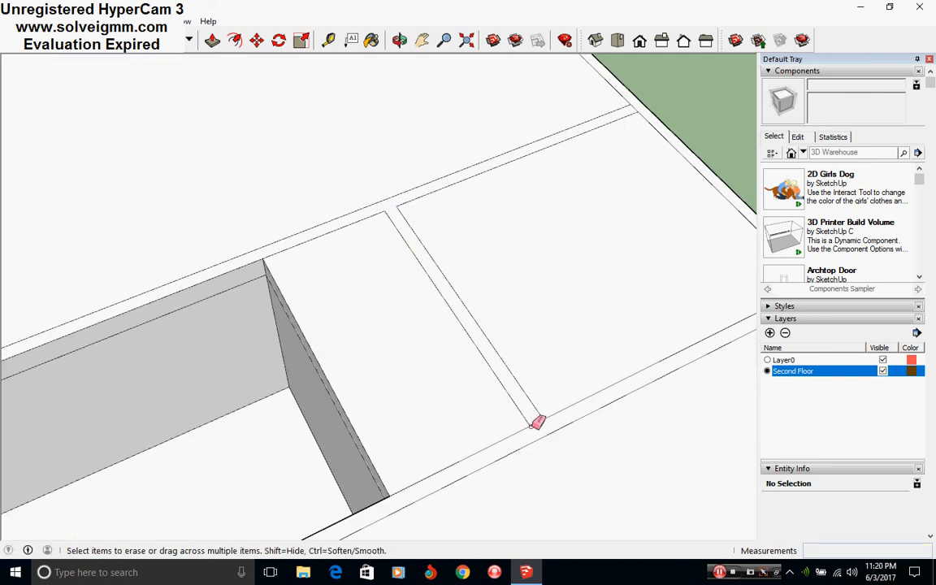
{"action": "scroll", "coordinate": [540, 421], "scroll_direction": "up", "scroll_amount": 2}
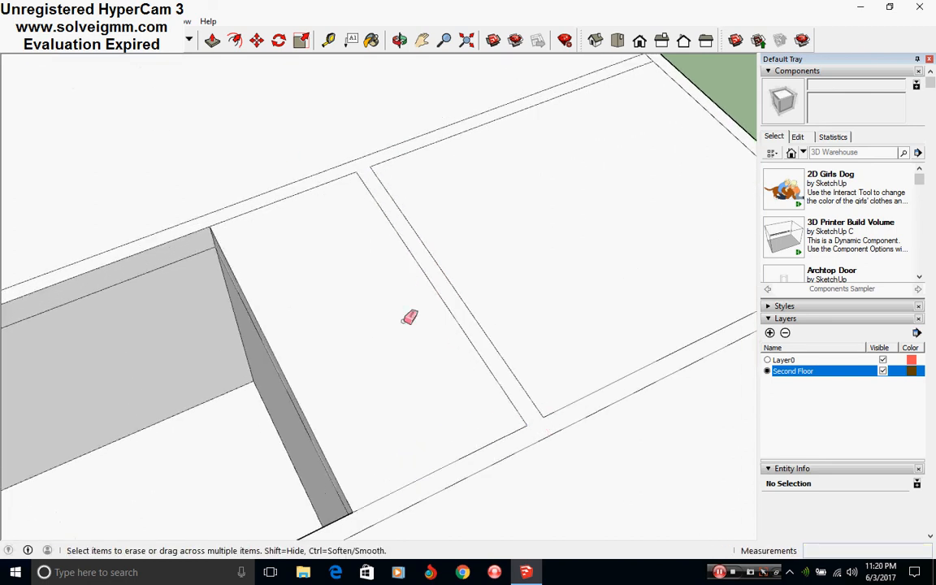
Step: Push/Pull the second-floor wall outline up 8'
{"action": "scroll", "coordinate": [409, 318], "scroll_direction": "down", "scroll_amount": 5}
{"action": "middle_click_drag", "start_coordinate": [351, 344], "coordinate": [355, 259]}
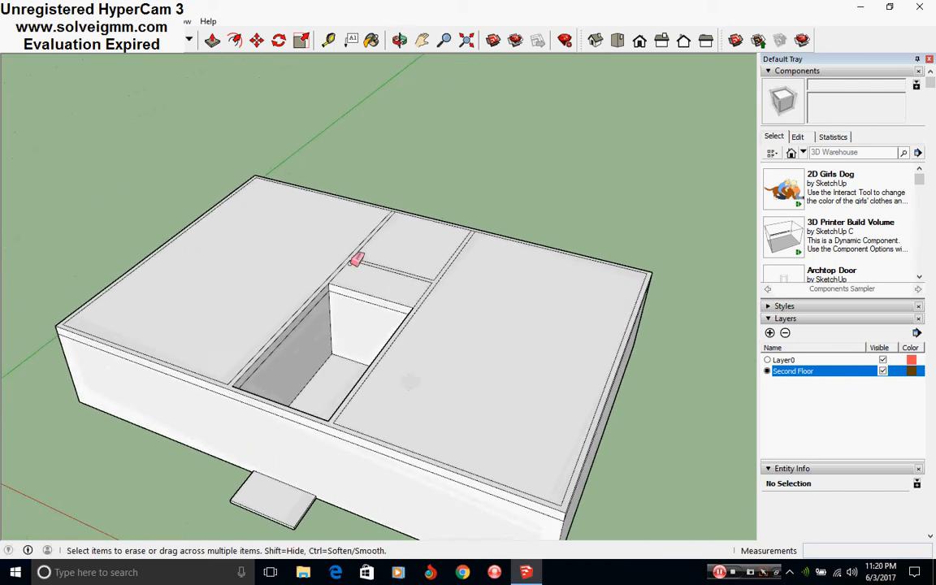
{"action": "left_click", "coordinate": [212, 41]}
{"action": "left_click", "coordinate": [201, 379]}
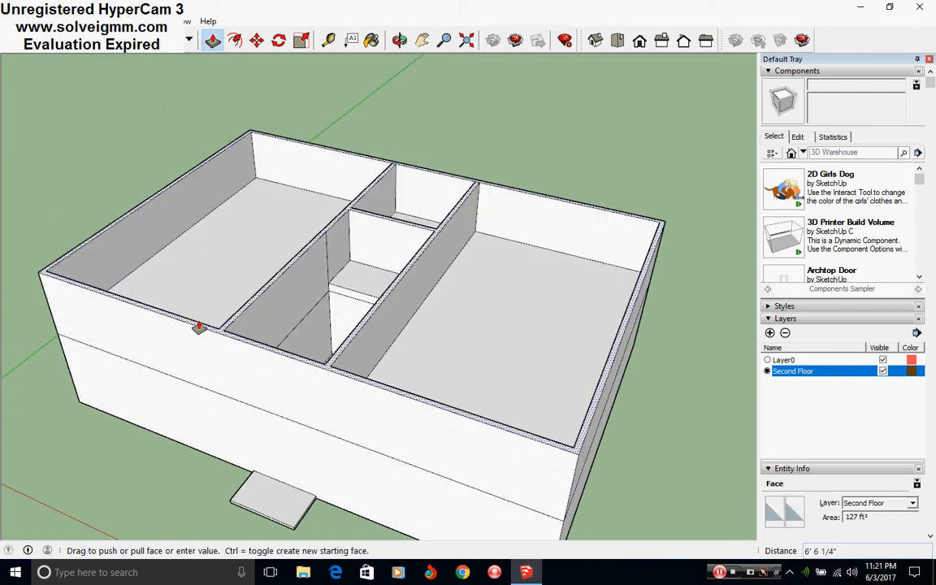
{"action": "left_click", "coordinate": [199, 325]}
Step: Erase the leftover edges on the side walls inside the stairwell opening
{"action": "key", "text": "e"}
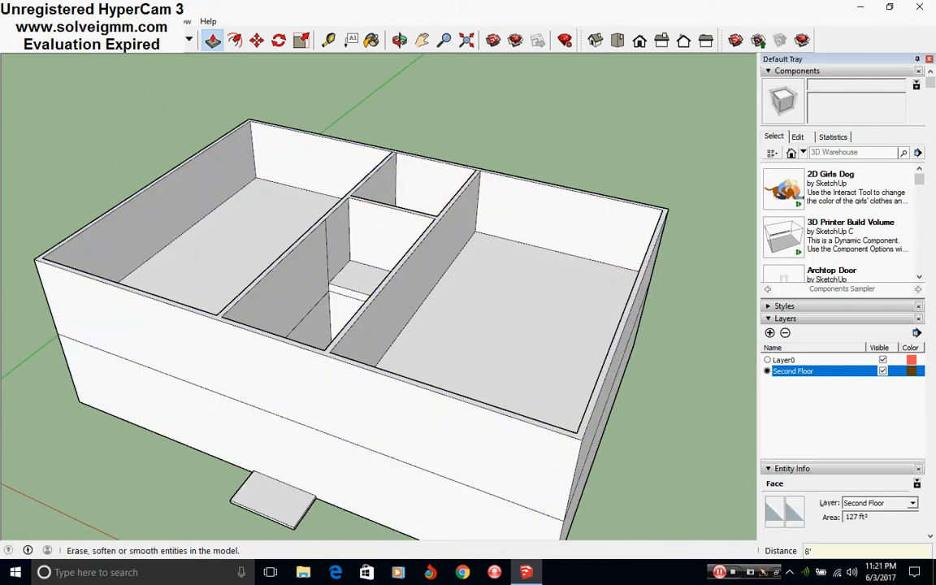
{"action": "scroll", "coordinate": [351, 274], "scroll_direction": "up", "scroll_amount": 3}
{"action": "middle_click_drag", "start_coordinate": [319, 259], "coordinate": [583, 283]}
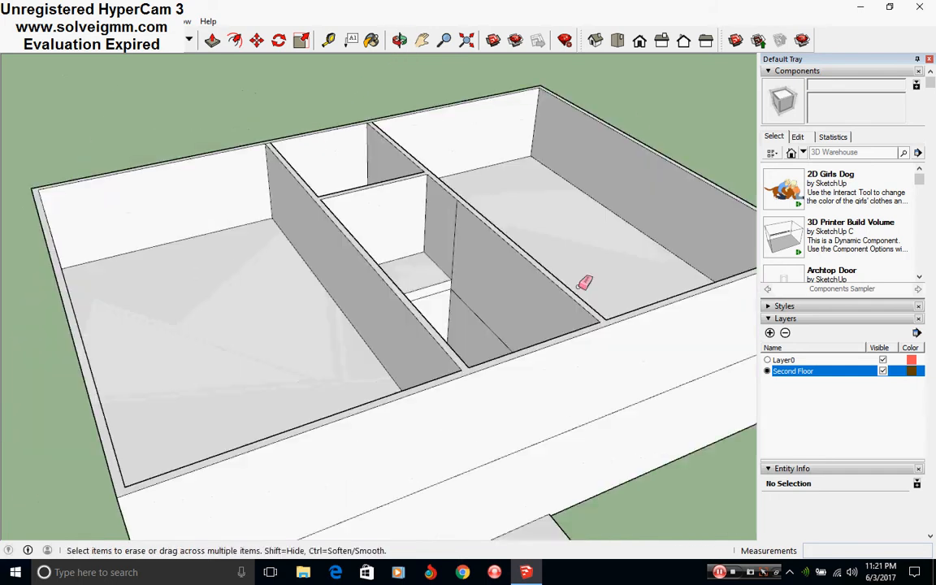
{"action": "mouse_move", "coordinate": [461, 244]}
{"action": "middle_mouse_down"}
{"action": "mouse_move", "coordinate": [493, 303]}
{"action": "mouse_move", "coordinate": [549, 355]}
{"action": "mouse_move", "coordinate": [575, 340]}
{"action": "mouse_move", "coordinate": [296, 242]}
{"action": "middle_mouse_up"}
{"action": "scroll", "coordinate": [348, 182], "scroll_direction": "up", "scroll_amount": 5}
{"action": "scroll", "coordinate": [449, 348], "scroll_direction": "down", "scroll_amount": 2}
{"action": "scroll", "coordinate": [358, 191], "scroll_direction": "up", "scroll_amount": 6}
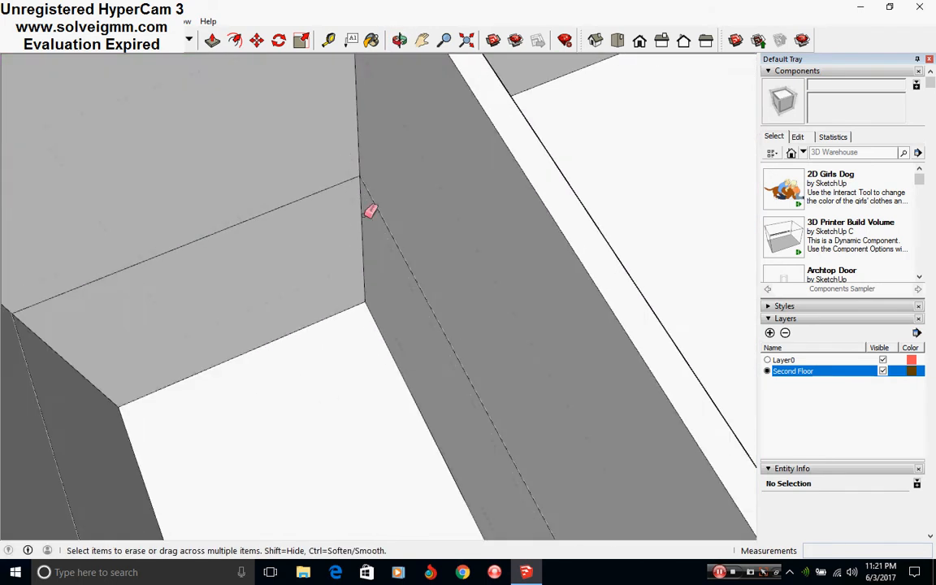
{"action": "mouse_move", "coordinate": [480, 342]}
{"action": "middle_mouse_down"}
{"action": "mouse_move", "coordinate": [486, 345]}
{"action": "mouse_move", "coordinate": [368, 131]}
{"action": "mouse_move", "coordinate": [319, 144]}
{"action": "mouse_move", "coordinate": [524, 329]}
{"action": "mouse_move", "coordinate": [259, 274]}
{"action": "mouse_move", "coordinate": [357, 416]}
{"action": "mouse_move", "coordinate": [588, 406]}
{"action": "mouse_move", "coordinate": [445, 387]}
{"action": "mouse_move", "coordinate": [50, 112]}
{"action": "middle_mouse_up"}
{"action": "right_click", "coordinate": [502, 347]}
{"action": "left_click", "coordinate": [528, 370]}
{"action": "scroll", "coordinate": [268, 276], "scroll_direction": "down", "scroll_amount": 3}
{"action": "scroll", "coordinate": [277, 273], "scroll_direction": "down", "scroll_amount": 5}
{"action": "scroll", "coordinate": [587, 405], "scroll_direction": "up", "scroll_amount": 3}
Step: Make Layer0 the current layer and hide the Second Floor layer
{"action": "key", "text": "l"}
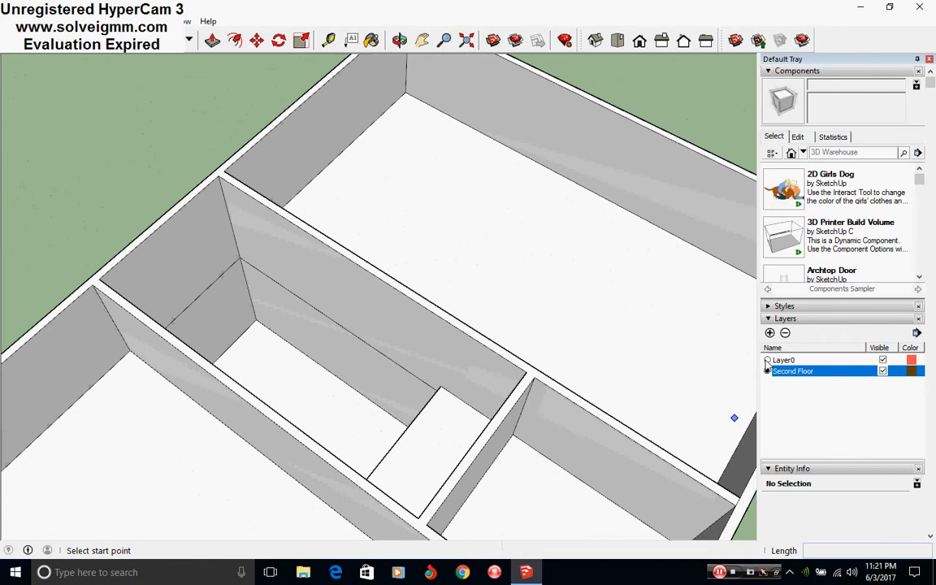
{"action": "left_click", "coordinate": [768, 361]}
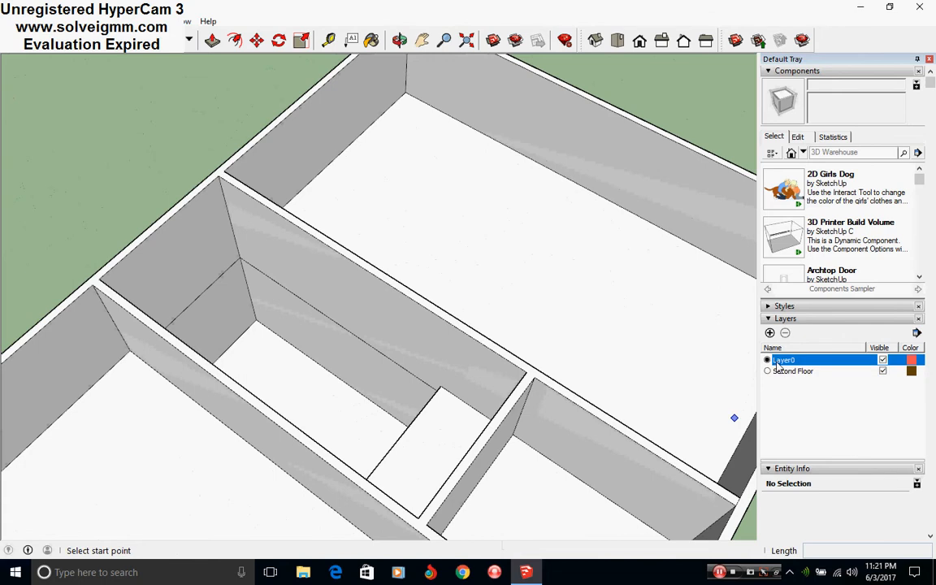
{"action": "left_click", "coordinate": [882, 371]}
Step: Draw a half-door outline 1'6" wide and 6'8" high from the base midpoint of the front wall, between the stairwell walls
{"action": "middle_click_drag", "start_coordinate": [455, 350], "coordinate": [384, 383]}
{"action": "scroll", "coordinate": [239, 266], "scroll_direction": "up", "scroll_amount": 3}
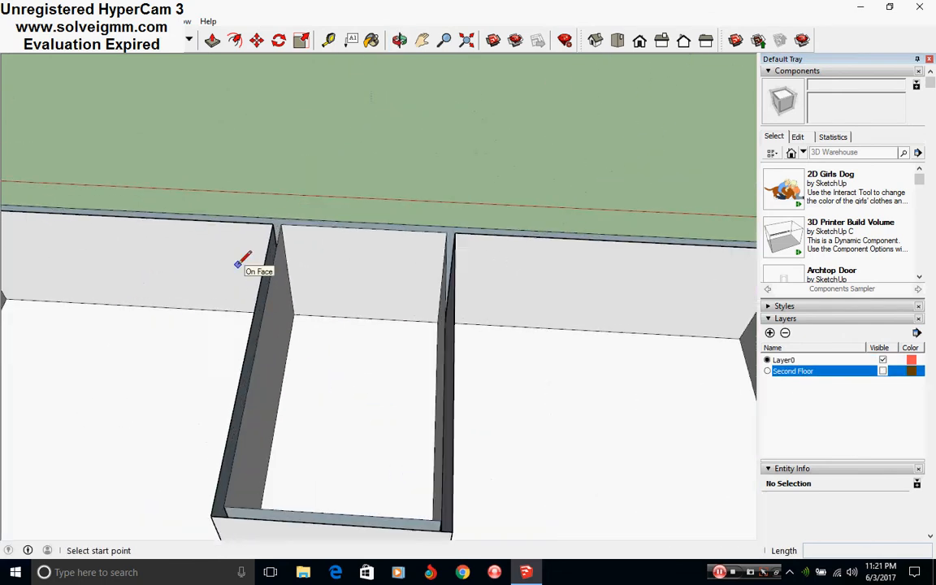
{"action": "scroll", "coordinate": [362, 327], "scroll_direction": "up", "scroll_amount": 1}
{"action": "left_click", "coordinate": [380, 335]}
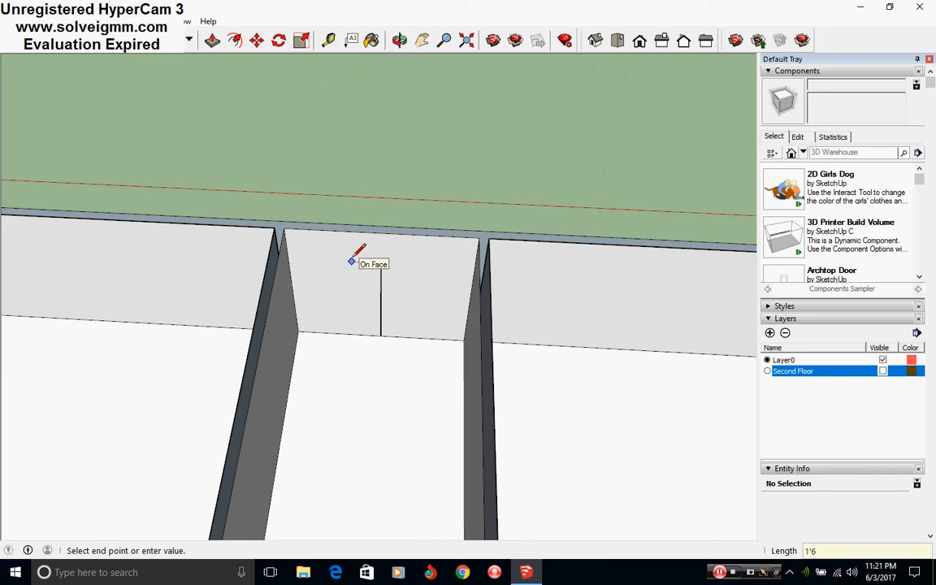
{"action": "left_click", "coordinate": [354, 263]}
{"action": "left_click", "coordinate": [355, 334]}
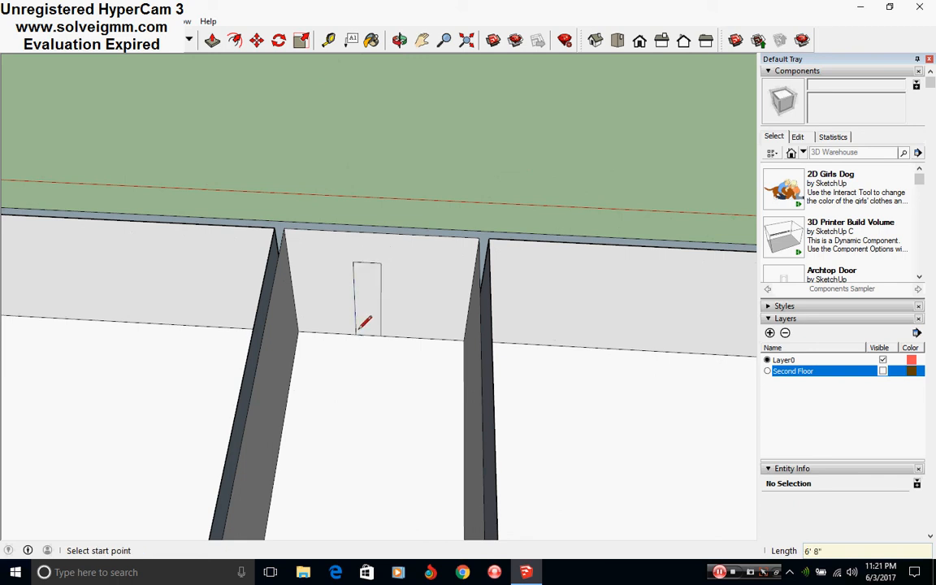
Step: Copy the half-door face directly beside the original to make the full door width
{"action": "right_click", "coordinate": [362, 329]}
{"action": "left_click", "coordinate": [260, 46]}
{"action": "left_click", "coordinate": [259, 44]}
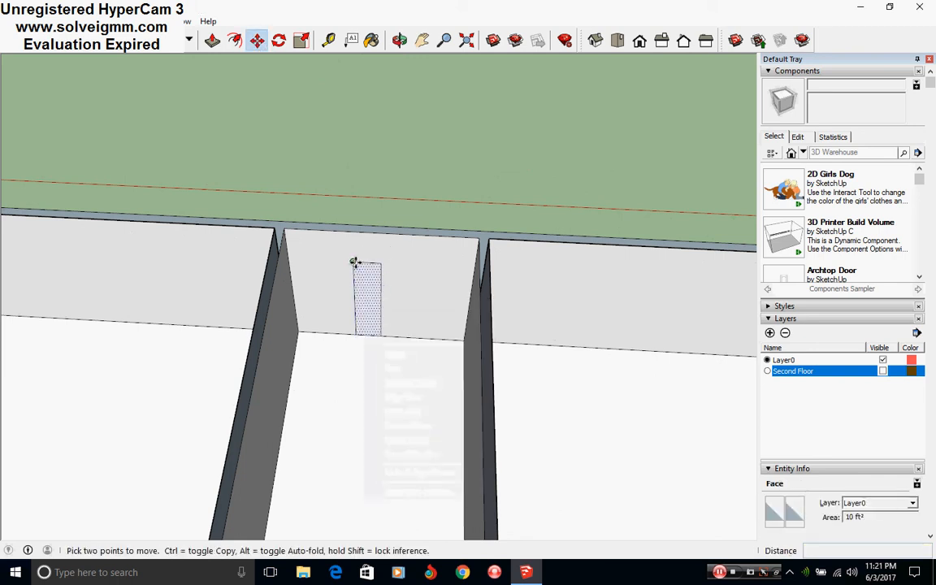
{"action": "left_click", "coordinate": [355, 262]}
{"action": "key", "text": "ctrl"}
{"action": "left_click", "coordinate": [381, 264]}
Step: Erase the line between the two door halves and push the door face through the front wall
{"action": "right_click", "coordinate": [379, 274]}
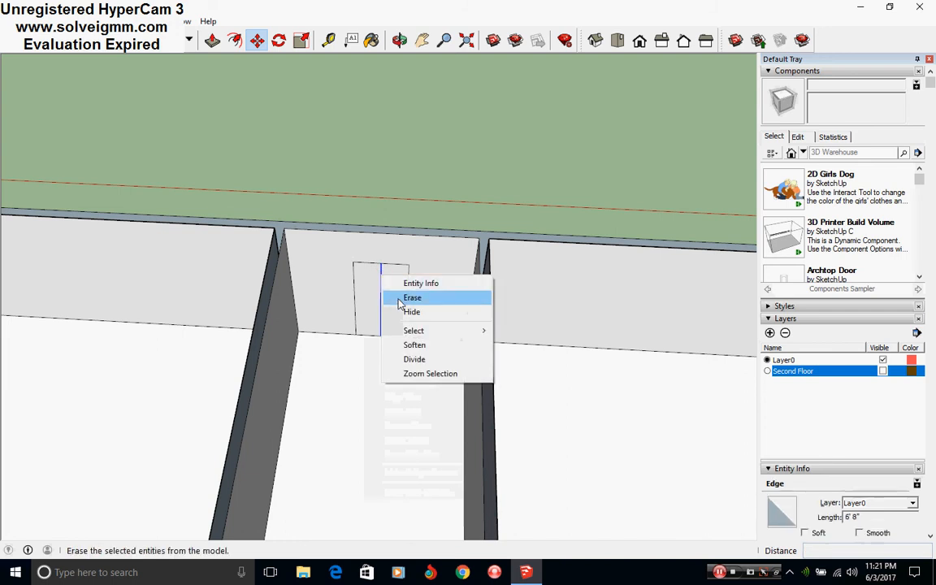
{"action": "left_click", "coordinate": [400, 302]}
{"action": "left_click", "coordinate": [212, 40]}
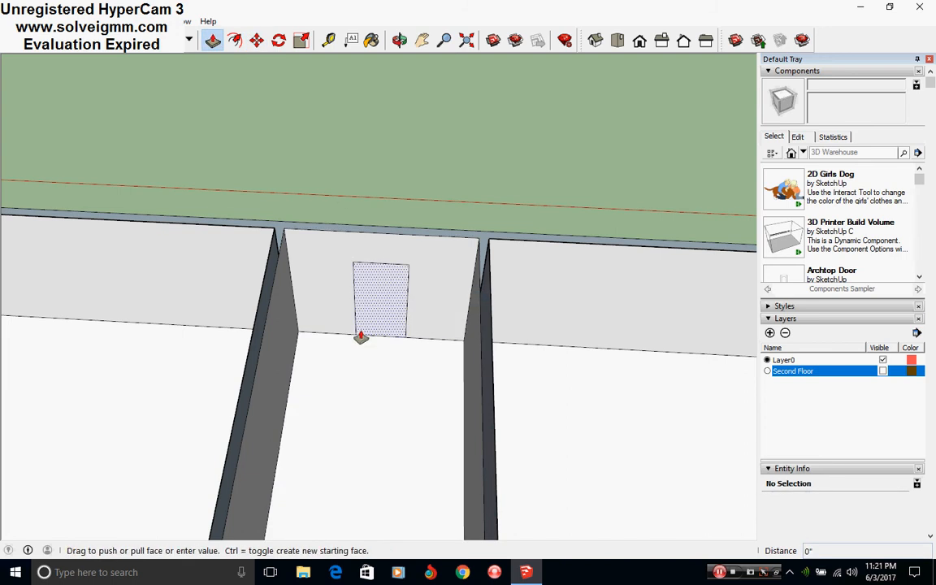
{"action": "left_click", "coordinate": [382, 321]}
Step: Examine the front doorway and the ground-floor layout from outside and above
{"action": "middle_click_drag", "start_coordinate": [129, 341], "coordinate": [455, 357]}
{"action": "middle_click_drag", "start_coordinate": [132, 363], "coordinate": [275, 474]}
{"action": "scroll", "coordinate": [275, 473], "scroll_direction": "down", "scroll_amount": 3}
{"action": "left_click", "coordinate": [92, 40]}
{"action": "middle_click_drag", "start_coordinate": [283, 361], "coordinate": [483, 429], "text": "shift"}
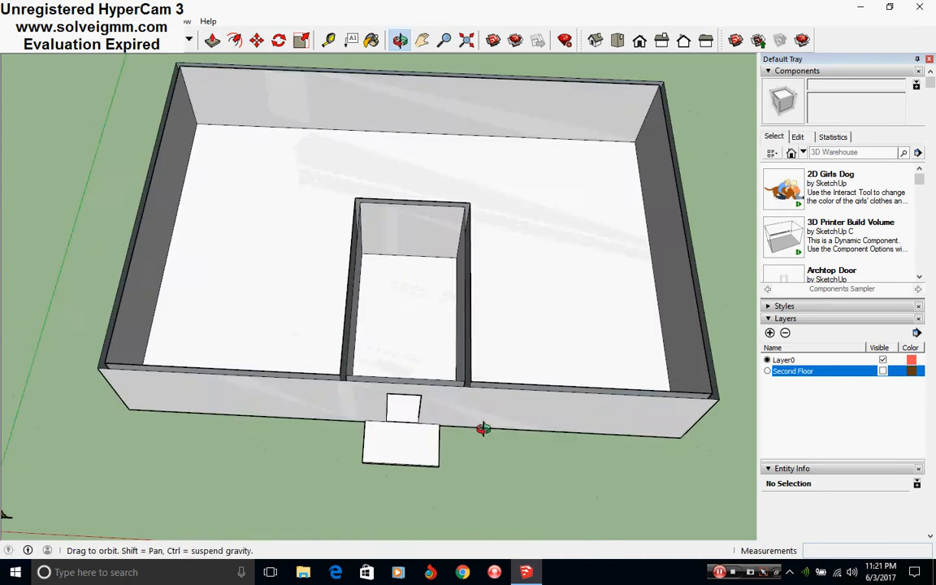
{"action": "scroll", "coordinate": [385, 330], "scroll_direction": "down", "scroll_amount": 3}
{"action": "mouse_move", "coordinate": [385, 330]}
{"action": "middle_mouse_down"}
{"action": "mouse_move", "coordinate": [384, 377]}
{"action": "mouse_move", "coordinate": [411, 403]}
{"action": "mouse_move", "coordinate": [390, 345]}
{"action": "middle_mouse_up"}
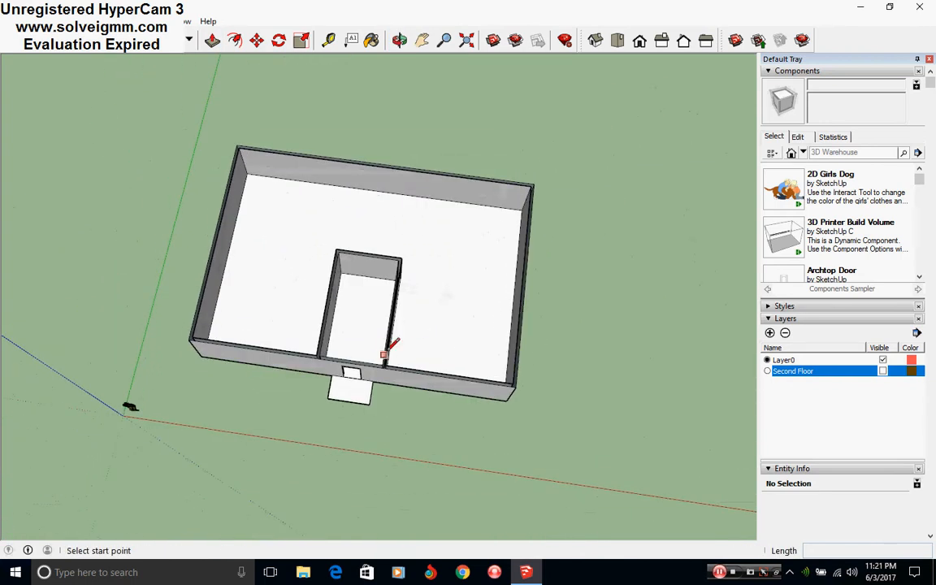
{"action": "scroll", "coordinate": [385, 355], "scroll_direction": "up", "scroll_amount": 2}
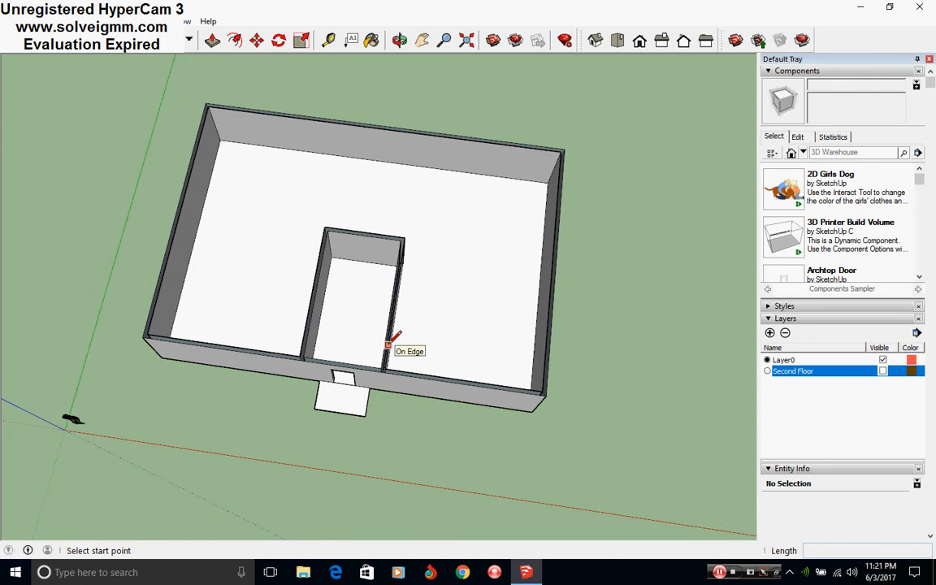
{"action": "scroll", "coordinate": [388, 237], "scroll_direction": "up", "scroll_amount": 2}
{"action": "middle_click_drag", "start_coordinate": [414, 245], "coordinate": [394, 190]}
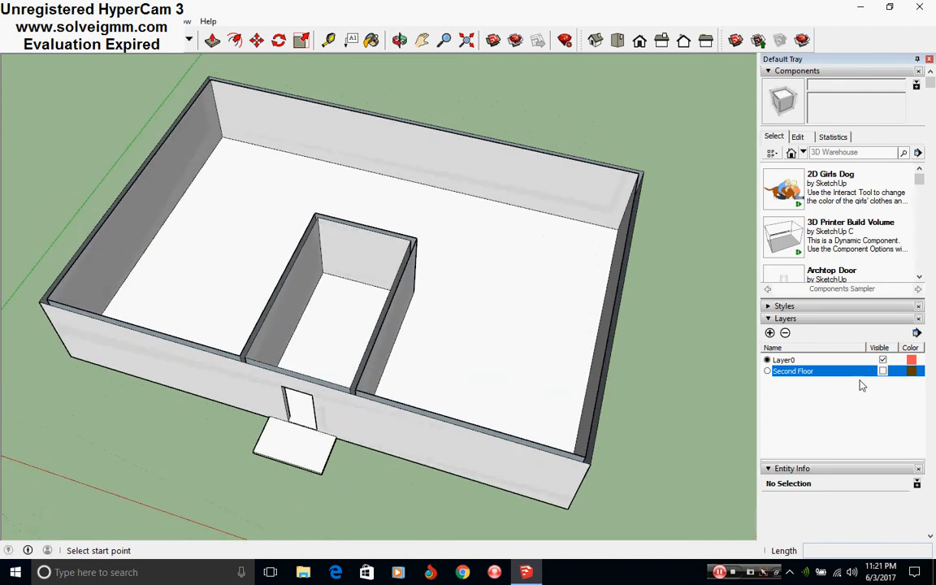
Step: Show the Second Floor layer and measure the stairwell corner's height from the ground floor up to the landing edge
{"action": "left_click", "coordinate": [882, 371]}
{"action": "scroll", "coordinate": [342, 240], "scroll_direction": "up", "scroll_amount": 4}
{"action": "left_click", "coordinate": [325, 179]}
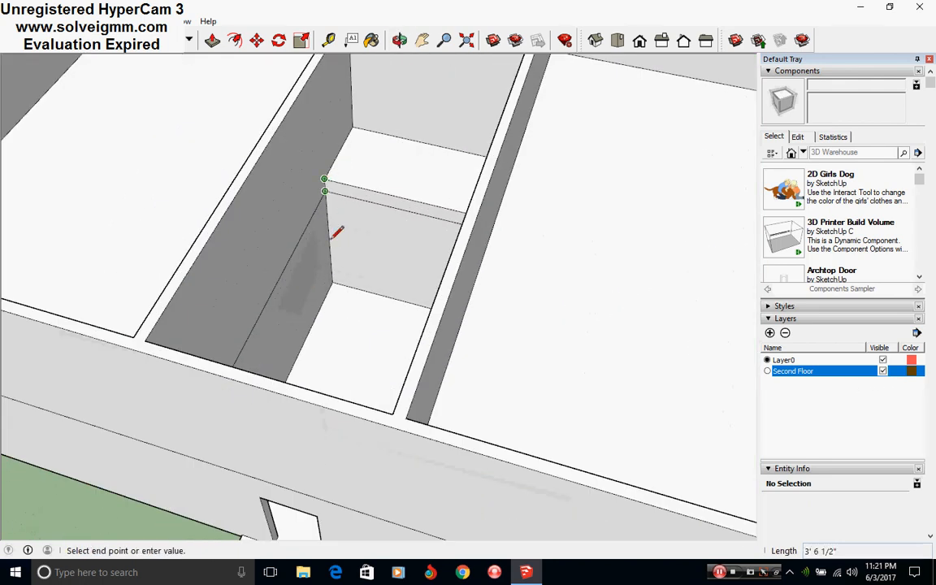
{"action": "scroll", "coordinate": [350, 172], "scroll_direction": "up", "scroll_amount": 4}
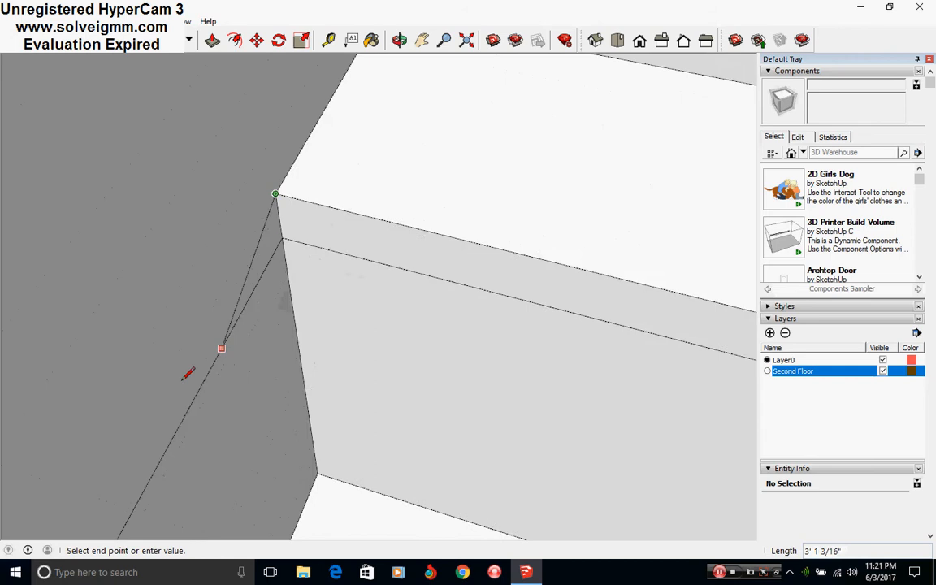
{"action": "scroll", "coordinate": [221, 345], "scroll_direction": "up", "scroll_amount": 3}
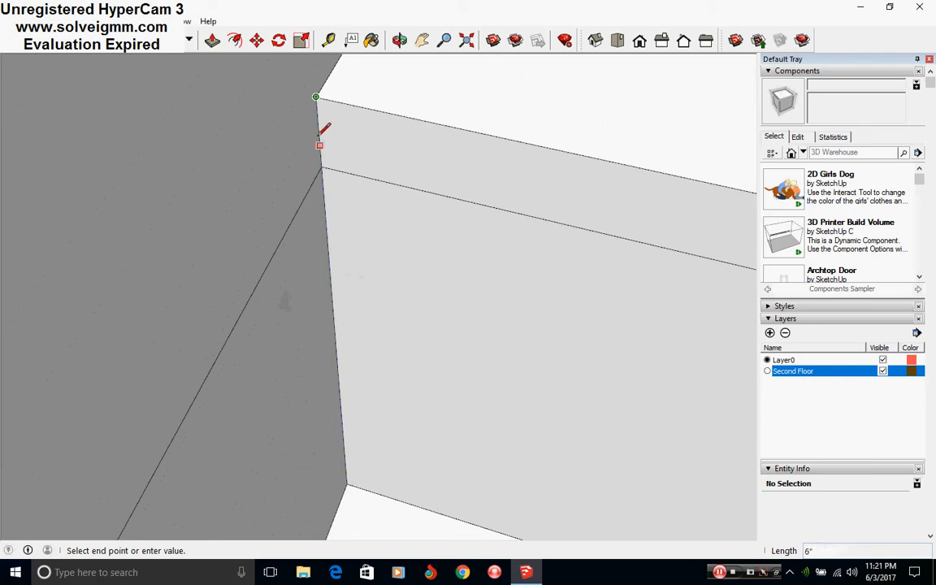
{"action": "left_click", "coordinate": [355, 478]}
Step: Hide the Second Floor layer so only the ground-floor walls and stairwell are displayed
{"action": "scroll", "coordinate": [363, 261], "scroll_direction": "down", "scroll_amount": 3}
{"action": "scroll", "coordinate": [367, 257], "scroll_direction": "down", "scroll_amount": 6}
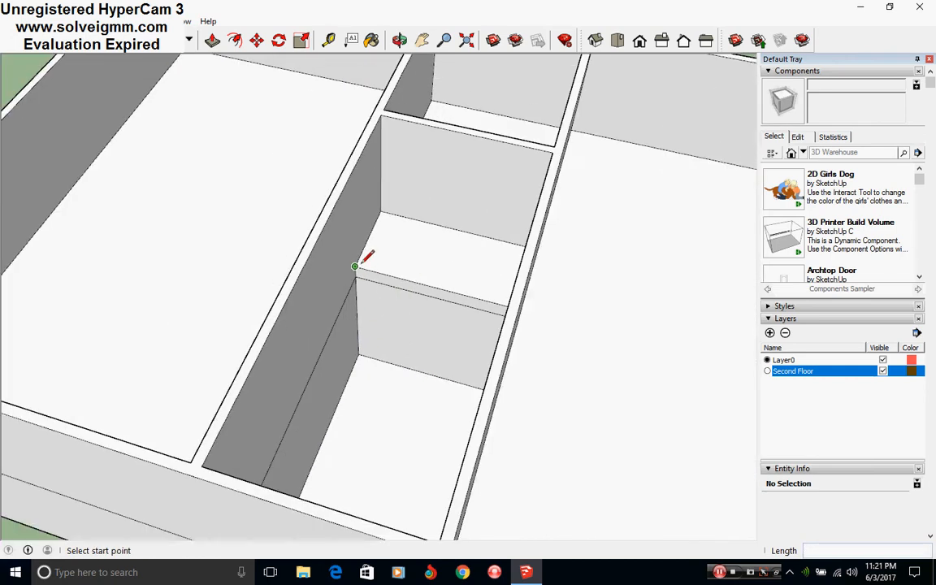
{"action": "scroll", "coordinate": [370, 280], "scroll_direction": "up", "scroll_amount": 3}
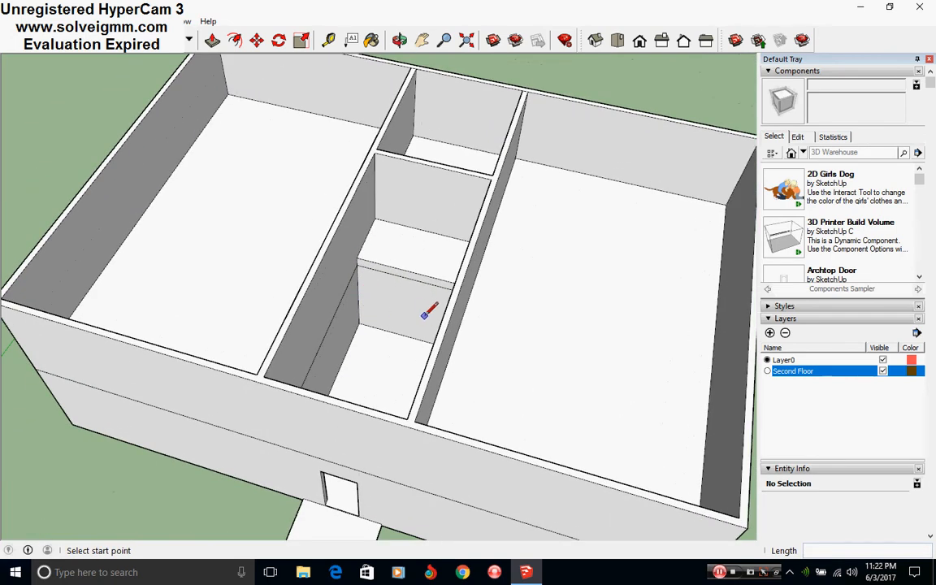
{"action": "scroll", "coordinate": [333, 287], "scroll_direction": "down", "scroll_amount": 3}
{"action": "middle_click_drag", "start_coordinate": [333, 294], "coordinate": [319, 328]}
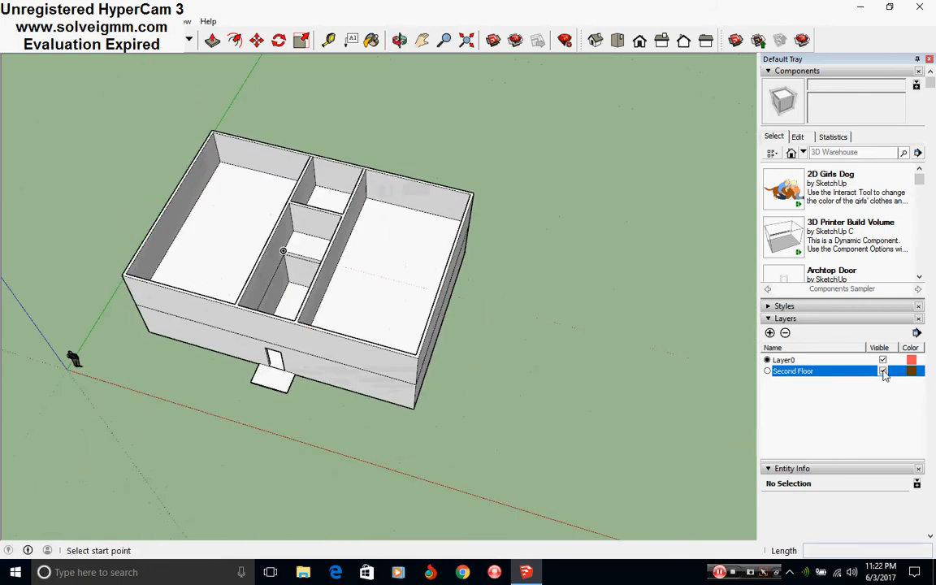
{"action": "left_click", "coordinate": [882, 371]}
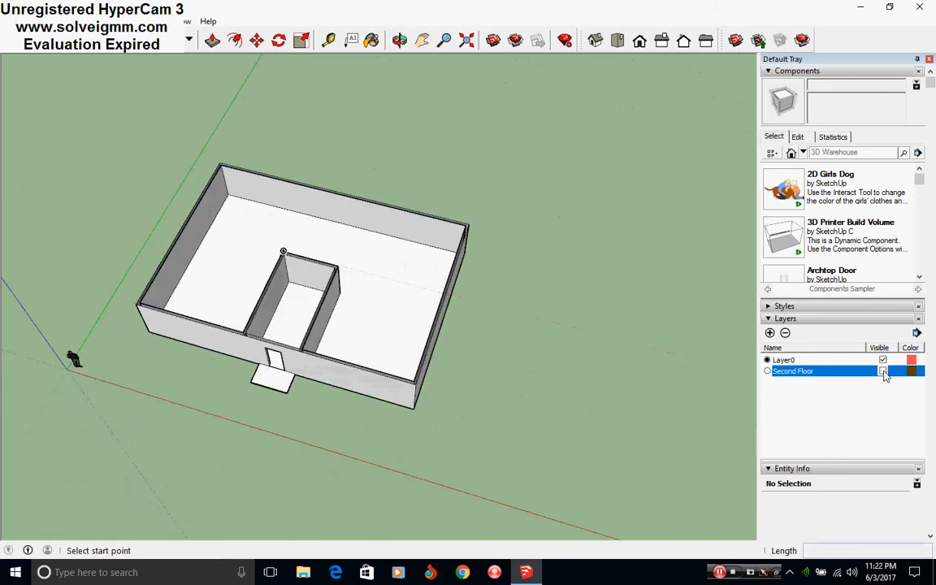
{"action": "middle_click_drag", "start_coordinate": [455, 325], "coordinate": [376, 257]}
{"action": "scroll", "coordinate": [344, 223], "scroll_direction": "up", "scroll_amount": 5}
{"action": "scroll", "coordinate": [599, 208], "scroll_direction": "down", "scroll_amount": 3}
{"action": "scroll", "coordinate": [377, 257], "scroll_direction": "down", "scroll_amount": 4}
{"action": "left_click", "coordinate": [142, 39]}
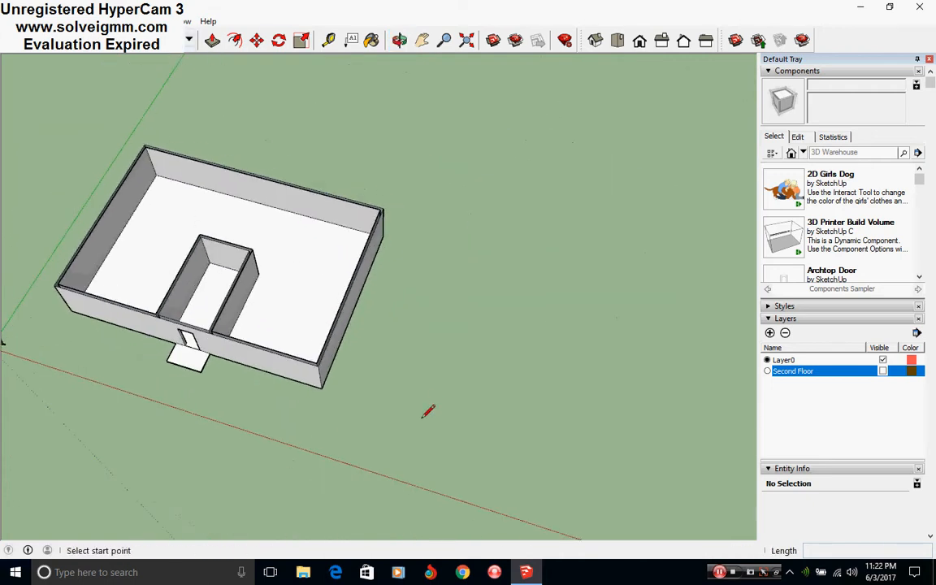
{"action": "left_click", "coordinate": [388, 389]}
{"action": "scroll", "coordinate": [388, 389], "scroll_direction": "up", "scroll_amount": 3}
{"action": "middle_click_drag", "start_coordinate": [387, 397], "coordinate": [54, 421]}
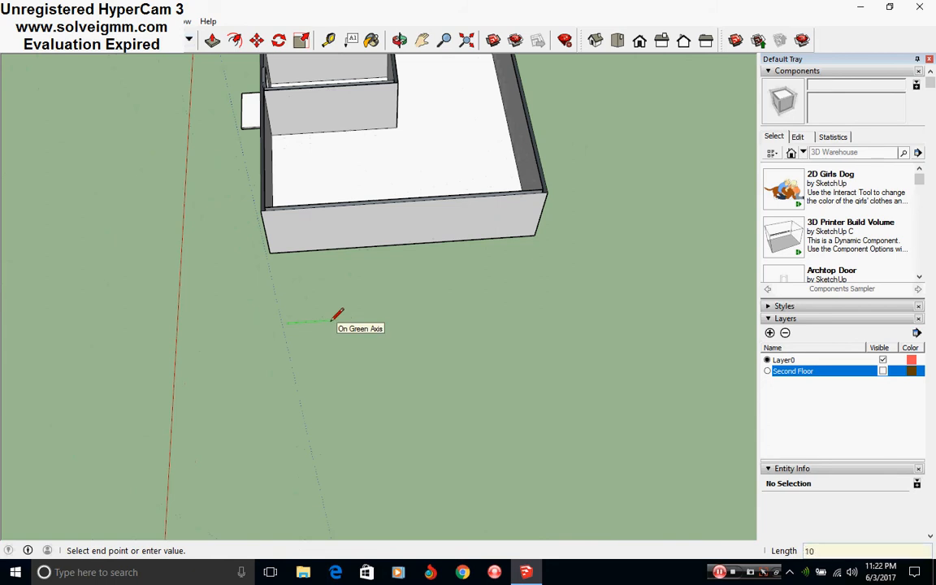
{"action": "scroll", "coordinate": [325, 318], "scroll_direction": "up", "scroll_amount": 2}
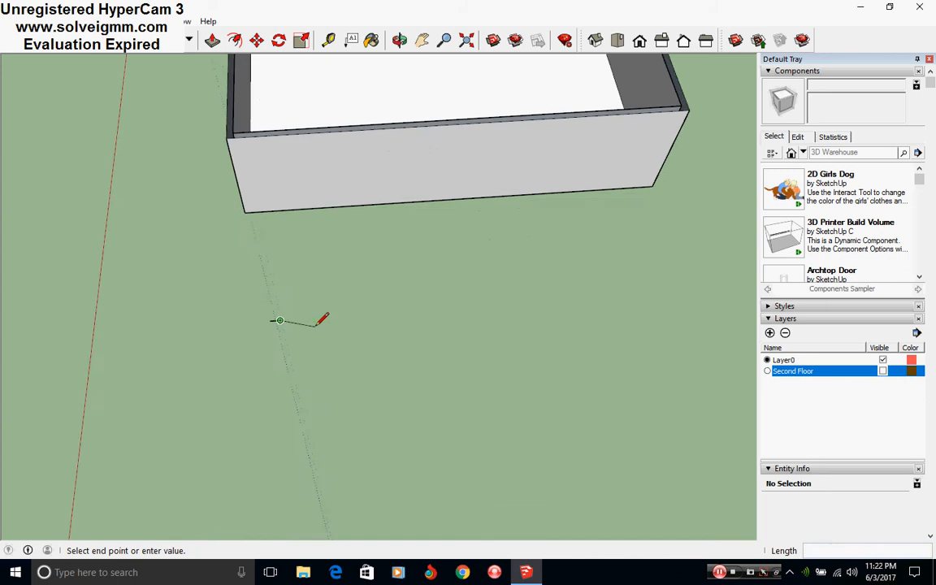
{"action": "middle_click_drag", "start_coordinate": [324, 318], "coordinate": [370, 385]}
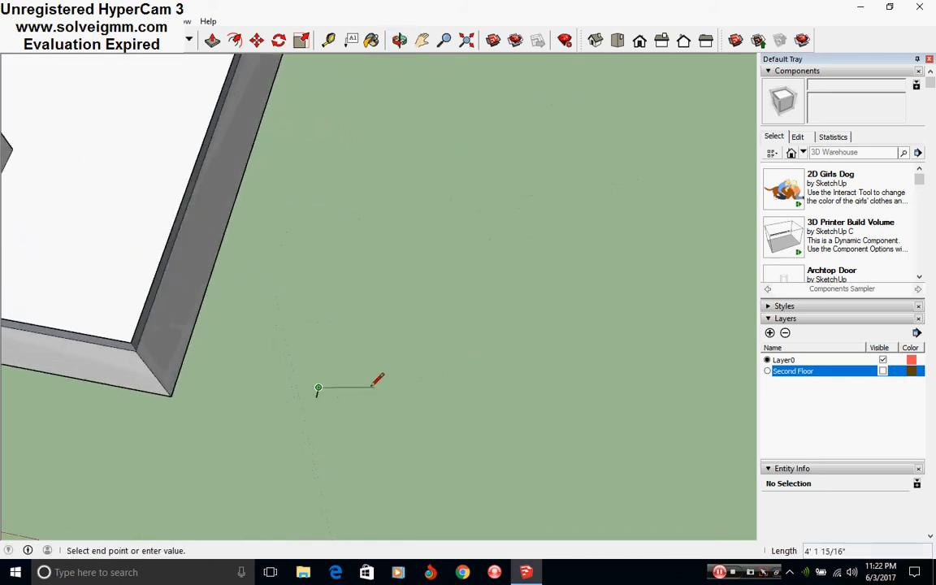
{"action": "left_click", "coordinate": [320, 390]}
{"action": "right_click", "coordinate": [319, 391]}
{"action": "left_click", "coordinate": [334, 418]}
Step: Draw an 11" by 4' stair-tread rectangle on the open ground beside the house and group its face and edges
{"action": "left_click", "coordinate": [307, 391]}
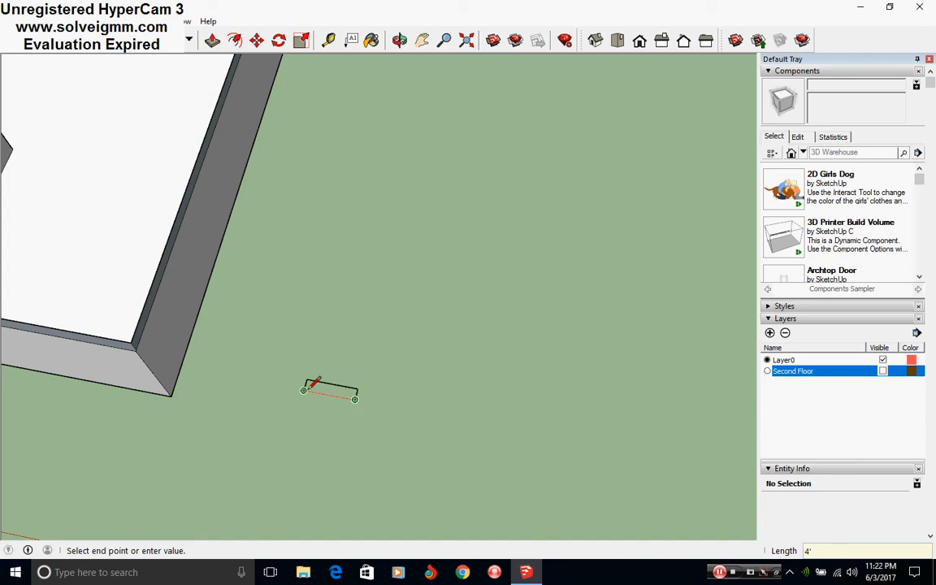
{"action": "left_click", "coordinate": [305, 390]}
{"action": "right_click", "coordinate": [326, 390]}
{"action": "mouse_move", "coordinate": [386, 250]}
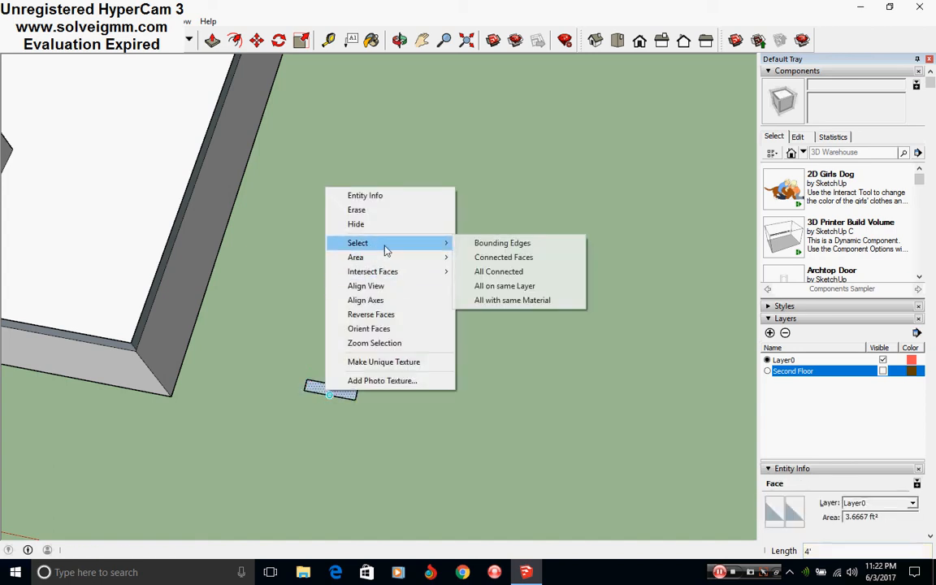
{"action": "left_click", "coordinate": [504, 271]}
{"action": "right_click", "coordinate": [354, 395]}
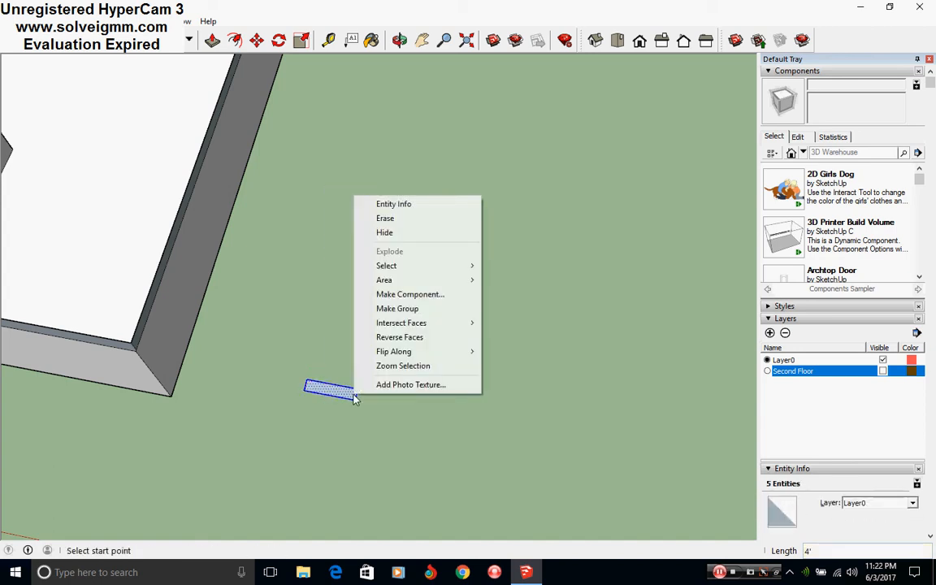
{"action": "left_click", "coordinate": [398, 309]}
Step: Move the tread group onto the stairwell floor, into the rear corner opposite the front doorway
{"action": "left_click", "coordinate": [256, 40]}
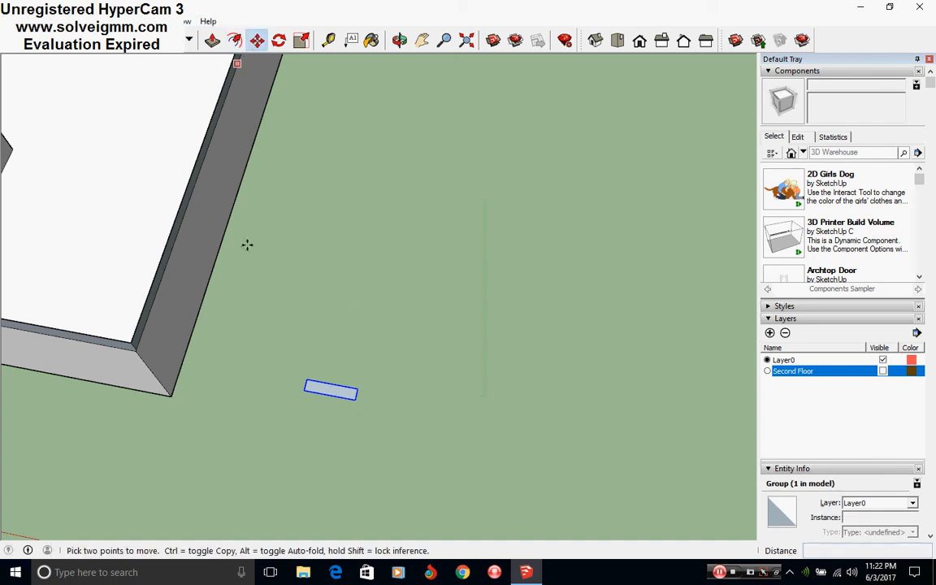
{"action": "left_click", "coordinate": [312, 380]}
{"action": "middle_click_drag", "start_coordinate": [305, 380], "coordinate": [439, 349]}
{"action": "scroll", "coordinate": [459, 354], "scroll_direction": "up", "scroll_amount": 3}
Step: Open the tread group and copy the tread four times side by side toward the front doorway, 11" apart
{"action": "right_click", "coordinate": [493, 312]}
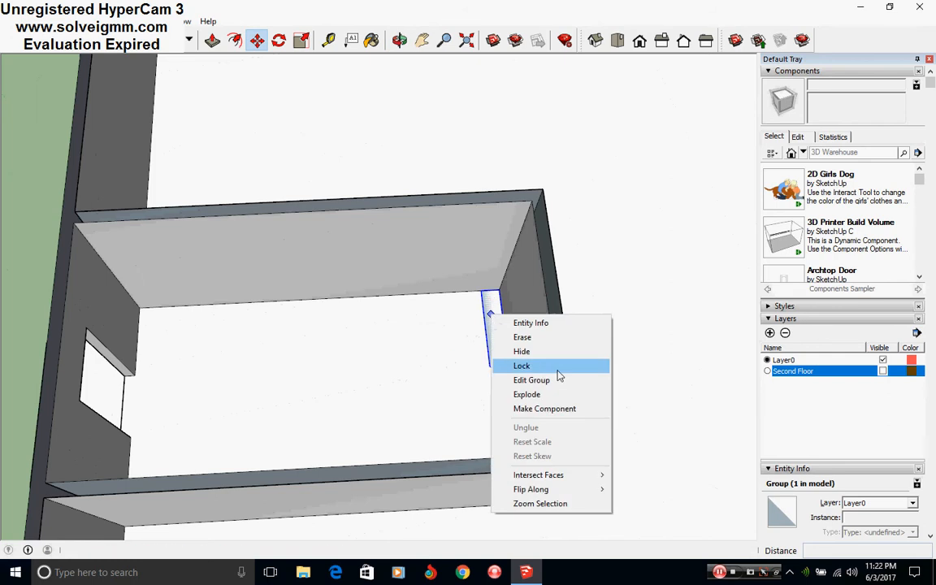
{"action": "left_click", "coordinate": [532, 380]}
{"action": "right_click", "coordinate": [492, 312]}
{"action": "left_click", "coordinate": [498, 290]}
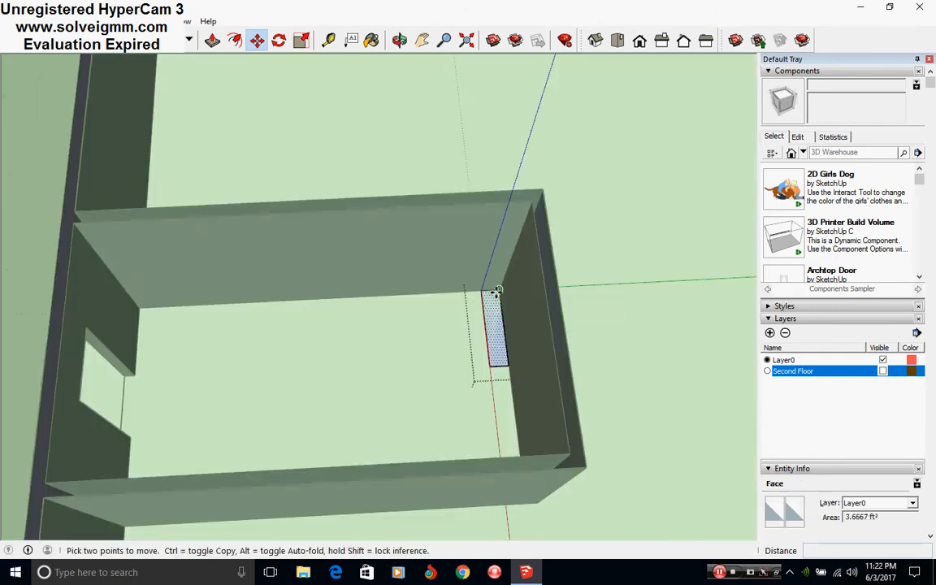
{"action": "key", "text": "ctrl"}
{"action": "left_click", "coordinate": [498, 290]}
{"action": "left_click", "coordinate": [482, 295]}
{"action": "left_click", "coordinate": [479, 294]}
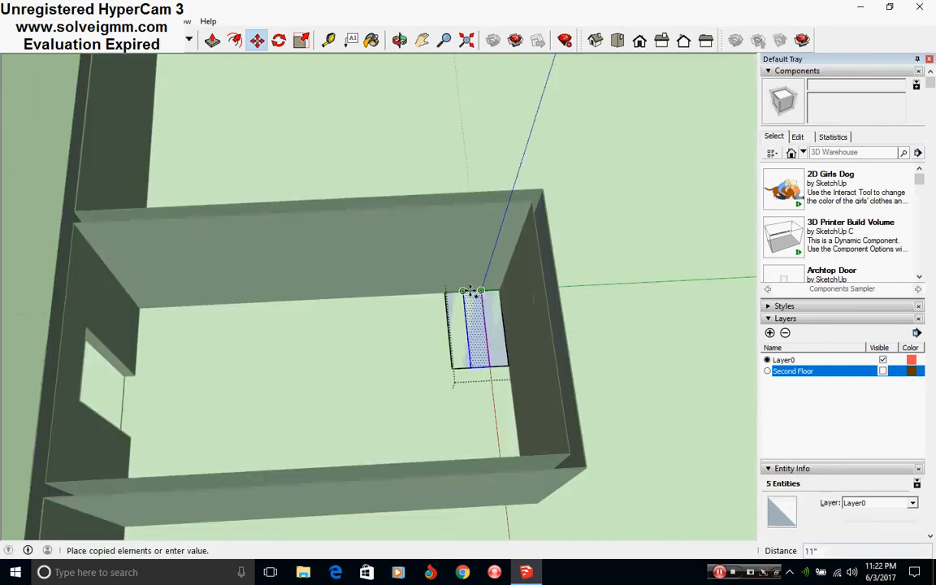
{"action": "left_click", "coordinate": [463, 292]}
{"action": "left_click", "coordinate": [461, 294]}
{"action": "left_click", "coordinate": [450, 294]}
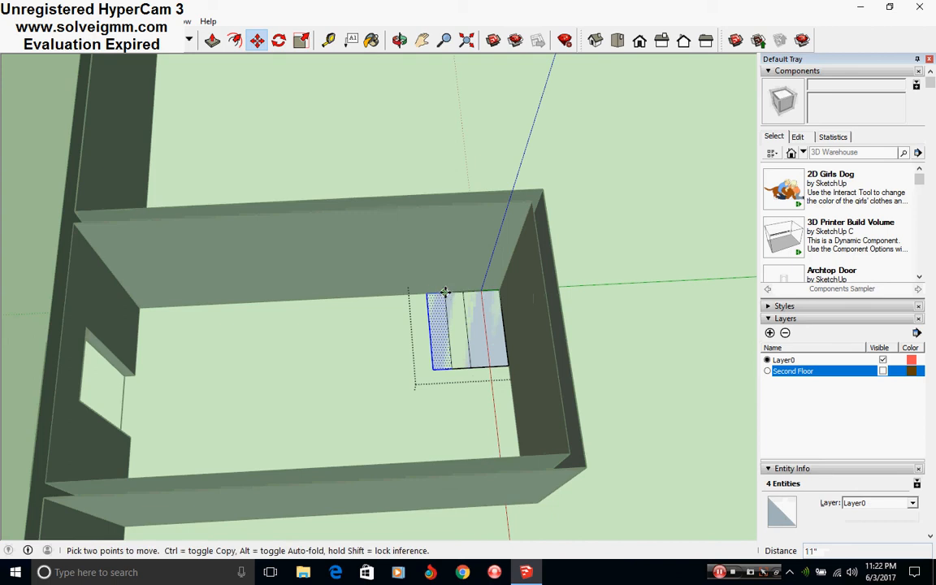
{"action": "left_click", "coordinate": [443, 294]}
{"action": "left_click", "coordinate": [432, 296]}
Step: Select all five connected treads and copy them end to end twice, 4'7" apart, to make a run of 15 treads
{"action": "right_click", "coordinate": [498, 323]}
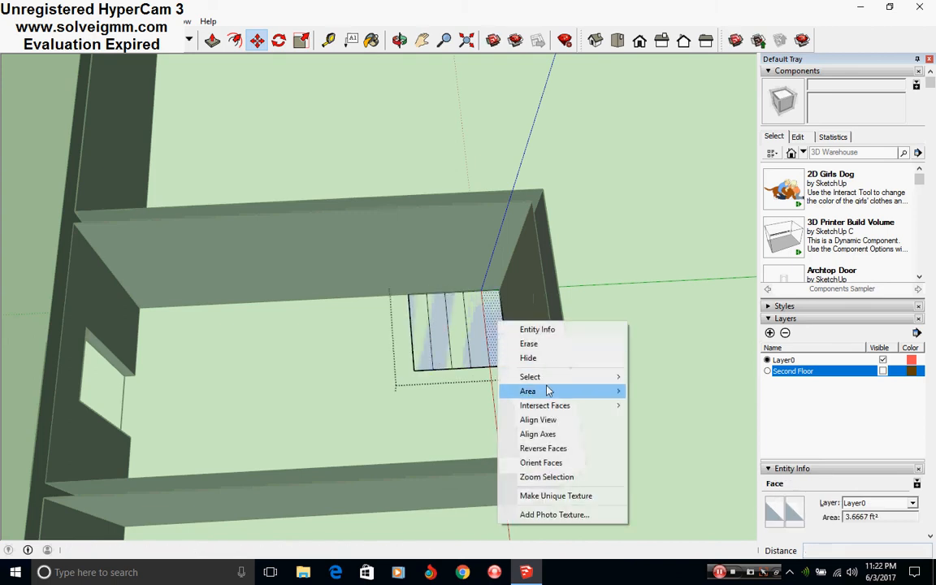
{"action": "mouse_move", "coordinate": [545, 382]}
{"action": "left_click", "coordinate": [671, 405]}
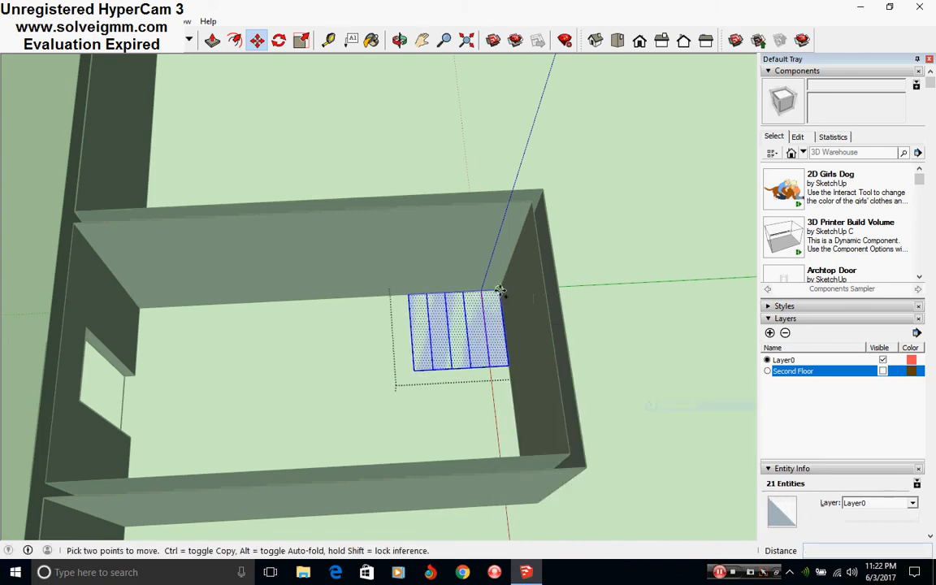
{"action": "left_click", "coordinate": [498, 290]}
{"action": "left_click", "coordinate": [412, 294]}
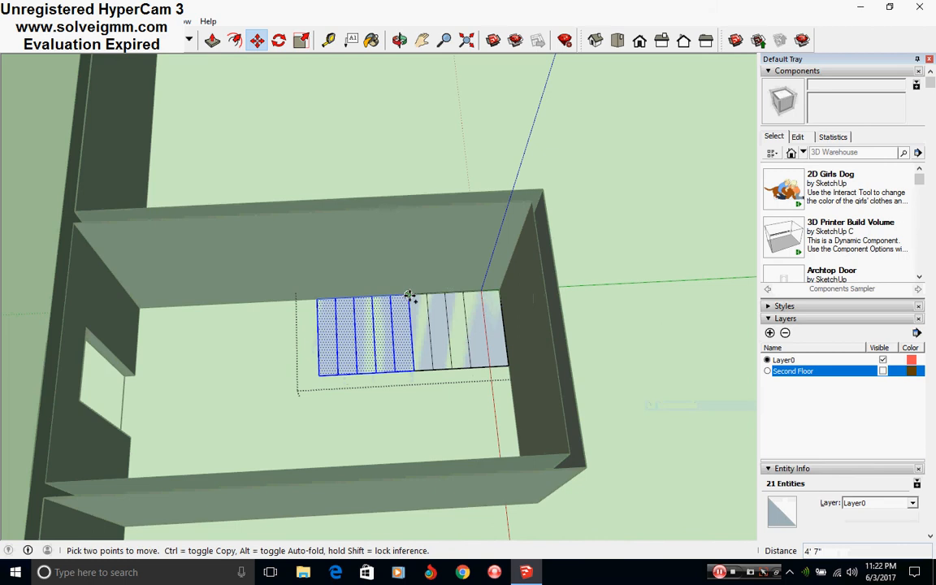
{"action": "left_click", "coordinate": [409, 295]}
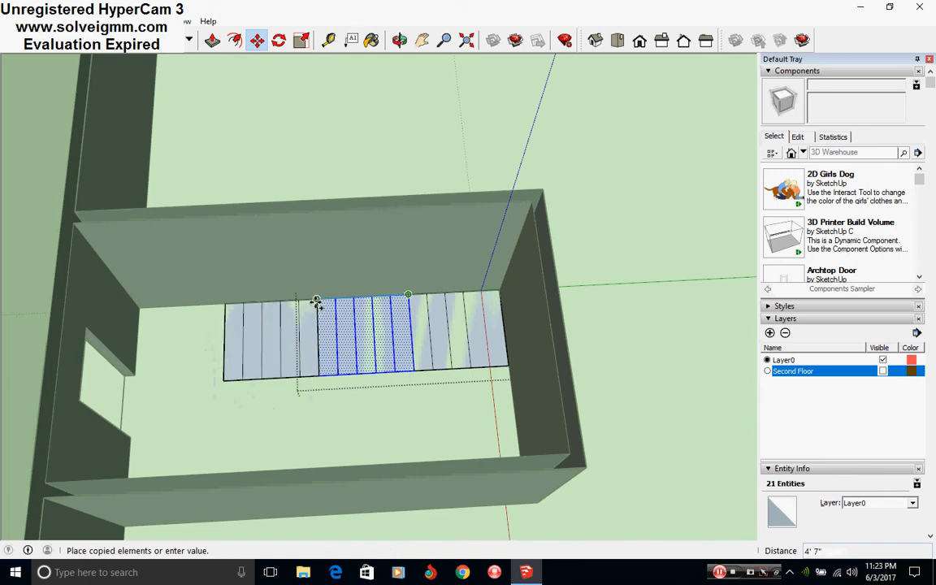
{"action": "left_click", "coordinate": [317, 302]}
Step: Measure the gap along the side wall between the front-wall corner and the nearest tread, and close the tread group
{"action": "key", "text": "l"}
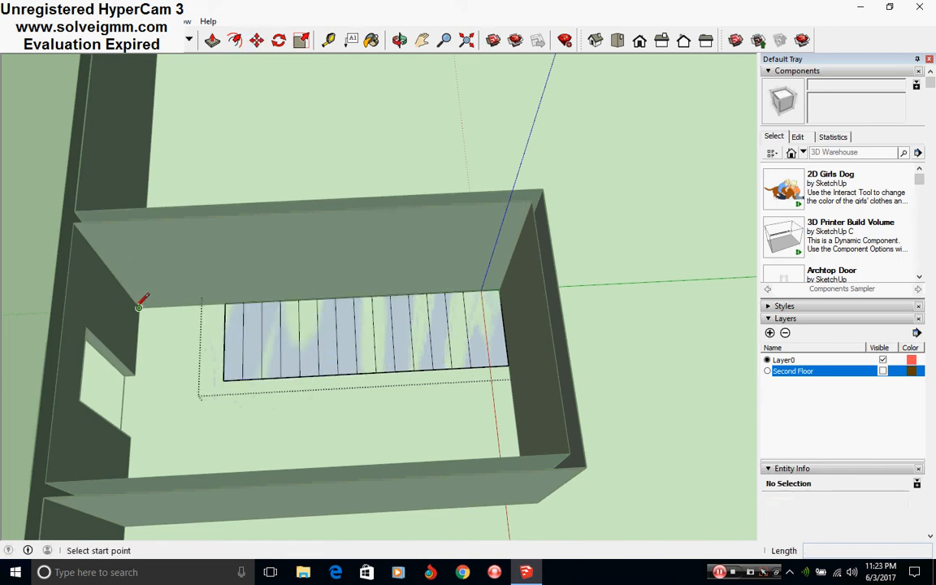
{"action": "left_click", "coordinate": [139, 307]}
{"action": "left_click", "coordinate": [227, 302]}
{"action": "scroll", "coordinate": [468, 359], "scroll_direction": "down", "scroll_amount": 2}
{"action": "middle_click_drag", "start_coordinate": [395, 355], "coordinate": [342, 370]}
{"action": "right_click", "coordinate": [86, 228]}
{"action": "left_click", "coordinate": [122, 235]}
Step: Examine the tread layout in the stairwell from several angles, including its clearance from the front doorway and walls
{"action": "scroll", "coordinate": [375, 358], "scroll_direction": "up", "scroll_amount": 3}
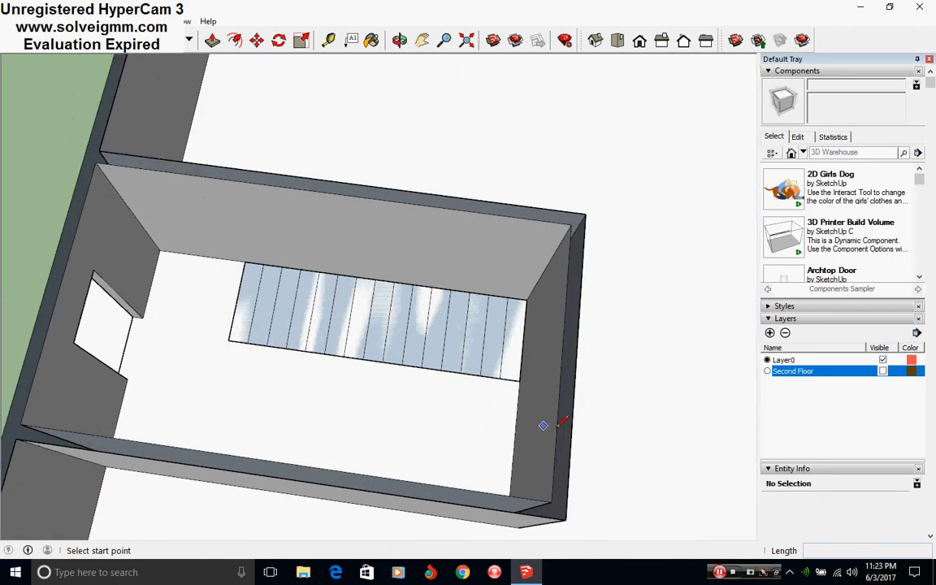
{"action": "mouse_move", "coordinate": [171, 360]}
{"action": "middle_mouse_down"}
{"action": "mouse_move", "coordinate": [436, 351]}
{"action": "mouse_move", "coordinate": [418, 359]}
{"action": "middle_mouse_up"}
{"action": "scroll", "coordinate": [418, 359], "scroll_direction": "down", "scroll_amount": 3}
{"action": "mouse_move", "coordinate": [187, 386]}
{"action": "middle_mouse_down"}
{"action": "mouse_move", "coordinate": [387, 419]}
{"action": "mouse_move", "coordinate": [387, 445]}
{"action": "mouse_move", "coordinate": [444, 374]}
{"action": "middle_mouse_up"}
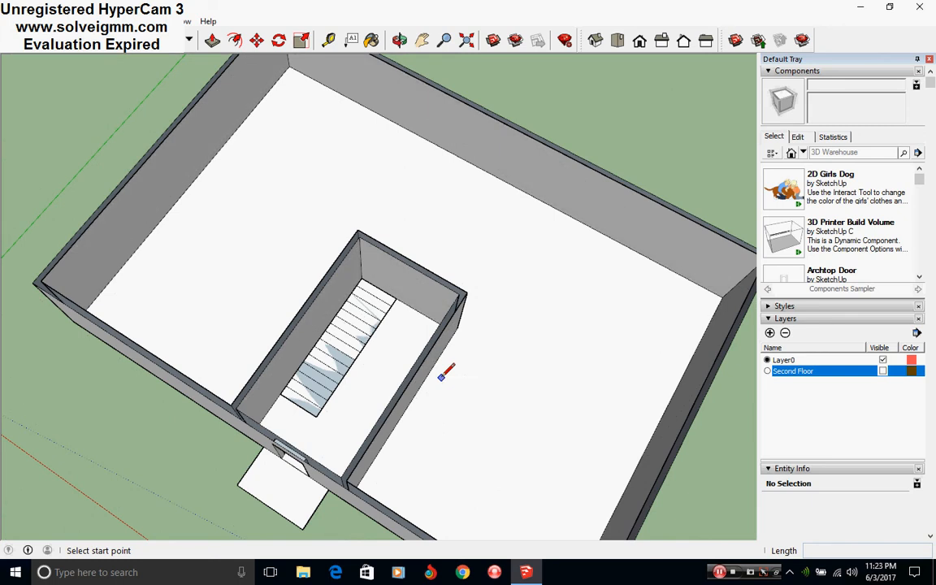
{"action": "middle_click_drag", "start_coordinate": [466, 394], "coordinate": [172, 265]}
{"action": "scroll", "coordinate": [236, 314], "scroll_direction": "up", "scroll_amount": 5}
{"action": "scroll", "coordinate": [323, 277], "scroll_direction": "up", "scroll_amount": 3}
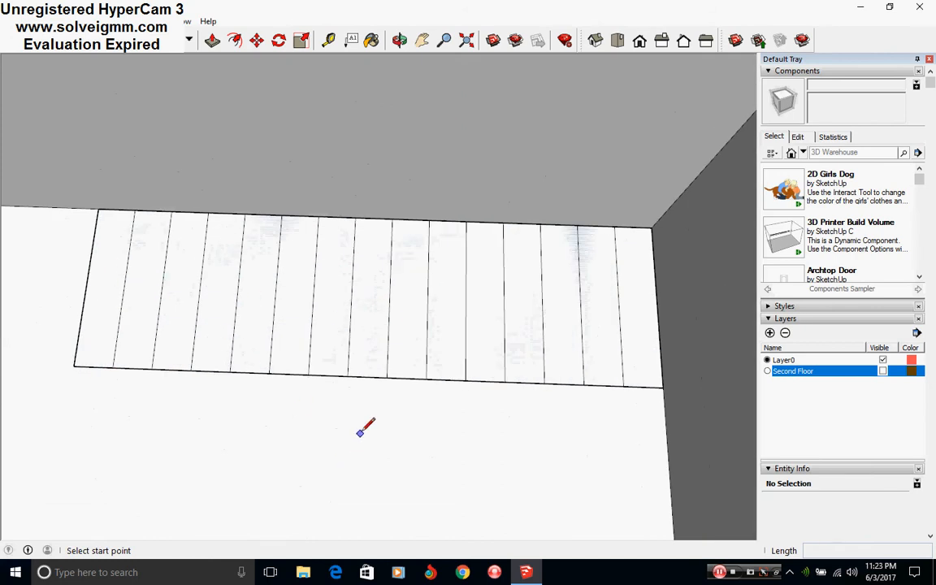
{"action": "scroll", "coordinate": [360, 432], "scroll_direction": "down", "scroll_amount": 5}
{"action": "mouse_move", "coordinate": [351, 359]}
{"action": "middle_mouse_down"}
{"action": "mouse_move", "coordinate": [476, 330]}
{"action": "mouse_move", "coordinate": [310, 407]}
{"action": "middle_mouse_up"}
{"action": "scroll", "coordinate": [305, 359], "scroll_direction": "up", "scroll_amount": 3}
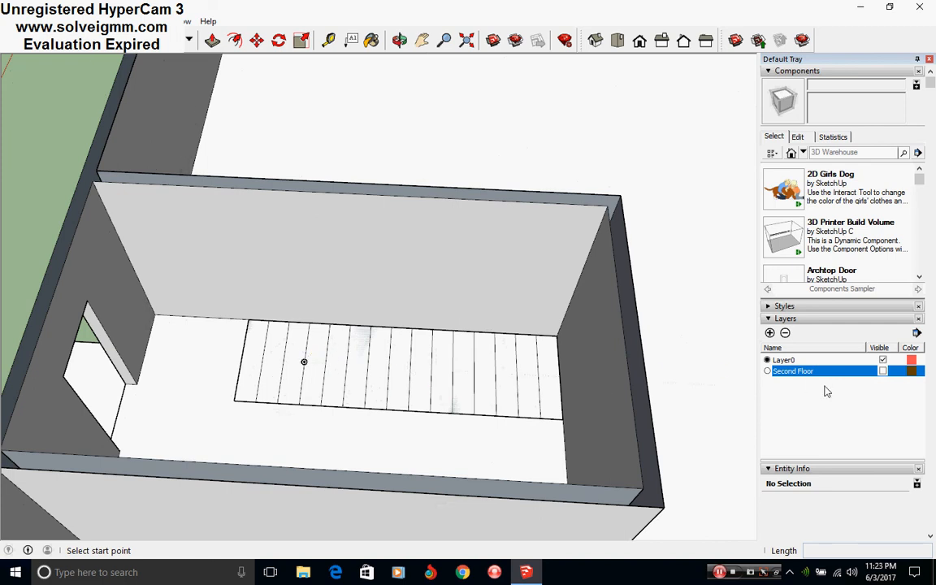
Step: Make the Second Floor layer visible again and keep Layer0 as the active layer
{"action": "left_click", "coordinate": [768, 372]}
{"action": "middle_click_drag", "start_coordinate": [443, 255], "coordinate": [718, 406]}
{"action": "left_click", "coordinate": [767, 360]}
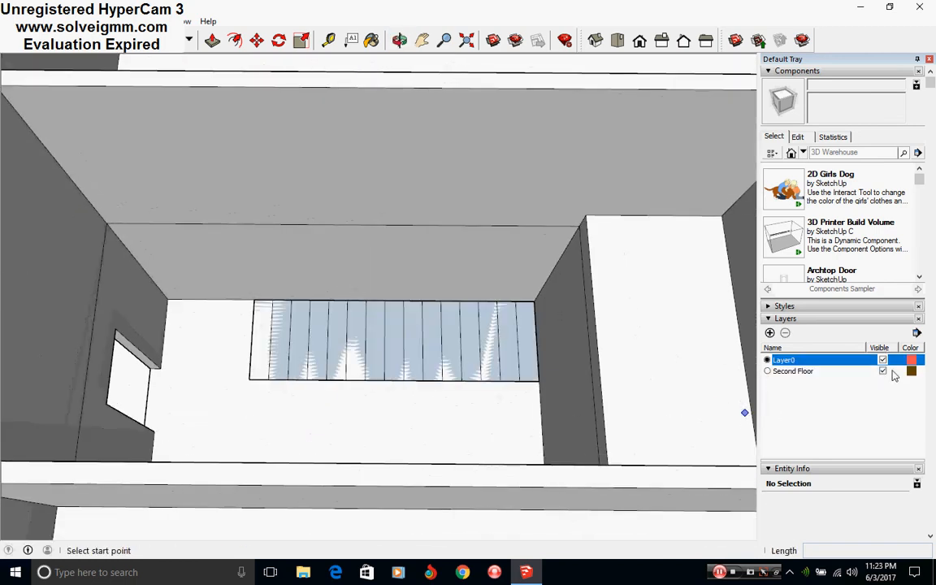
{"action": "left_click", "coordinate": [882, 372]}
{"action": "left_click", "coordinate": [883, 371]}
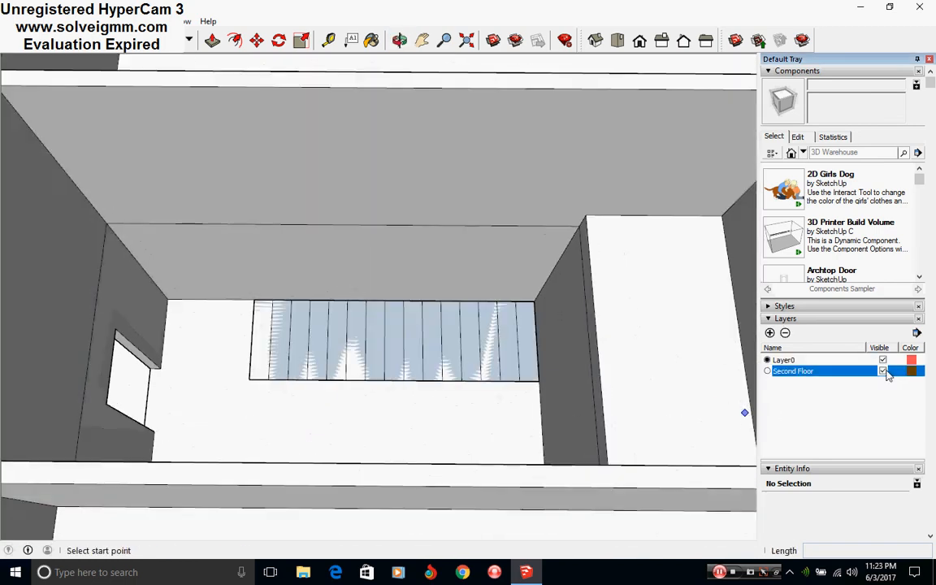
Step: Examine how the tread run lines up with the second-floor landing edge and the stairwell walls
{"action": "mouse_move", "coordinate": [378, 268]}
{"action": "middle_mouse_down"}
{"action": "mouse_move", "coordinate": [412, 256]}
{"action": "mouse_move", "coordinate": [461, 278]}
{"action": "mouse_move", "coordinate": [463, 256]}
{"action": "mouse_move", "coordinate": [447, 335]}
{"action": "middle_mouse_up"}
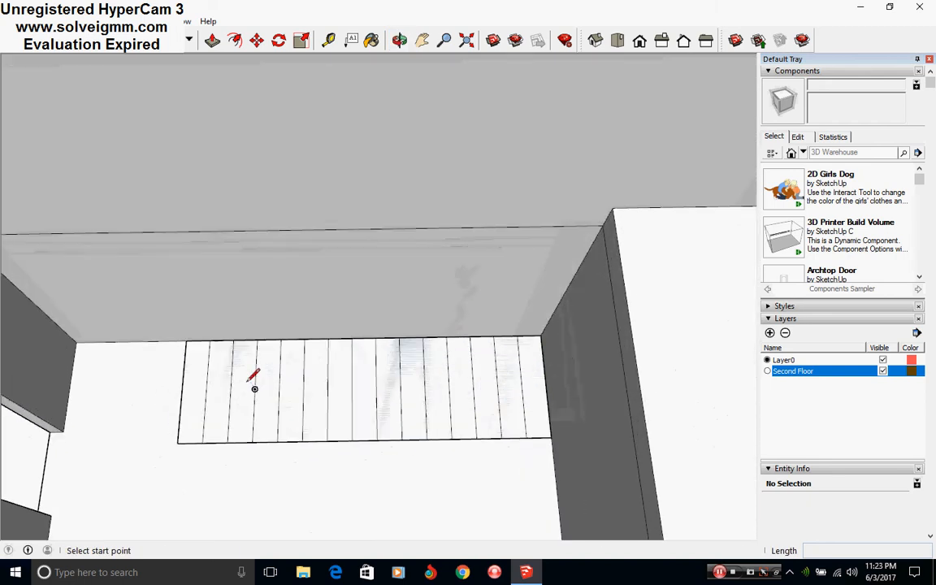
{"action": "scroll", "coordinate": [252, 384], "scroll_direction": "up", "scroll_amount": 2}
{"action": "scroll", "coordinate": [335, 380], "scroll_direction": "down", "scroll_amount": 3}
{"action": "middle_click_drag", "start_coordinate": [335, 380], "coordinate": [485, 372]}
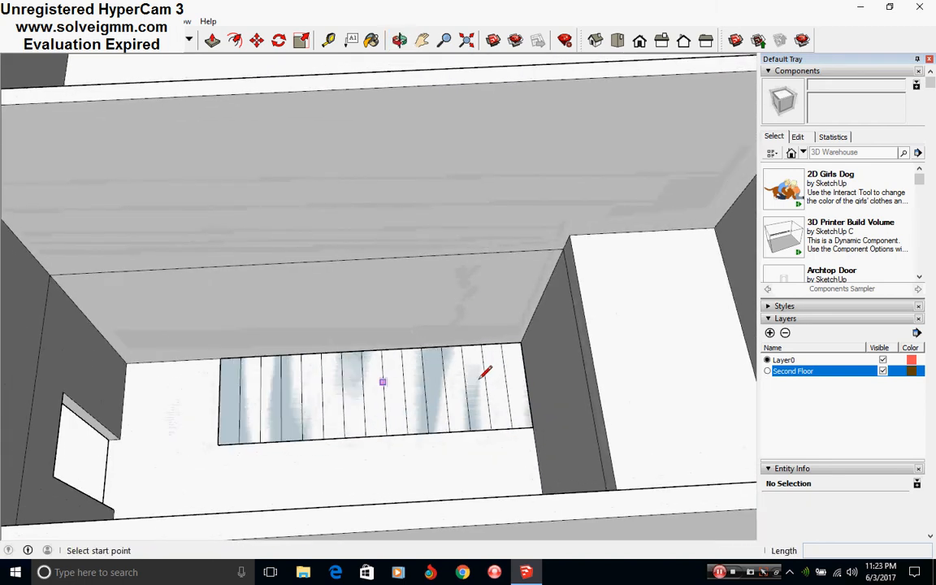
{"action": "scroll", "coordinate": [625, 201], "scroll_direction": "up", "scroll_amount": 3}
{"action": "mouse_move", "coordinate": [626, 201]}
{"action": "middle_mouse_down"}
{"action": "mouse_move", "coordinate": [602, 277]}
{"action": "mouse_move", "coordinate": [533, 136]}
{"action": "middle_mouse_up"}
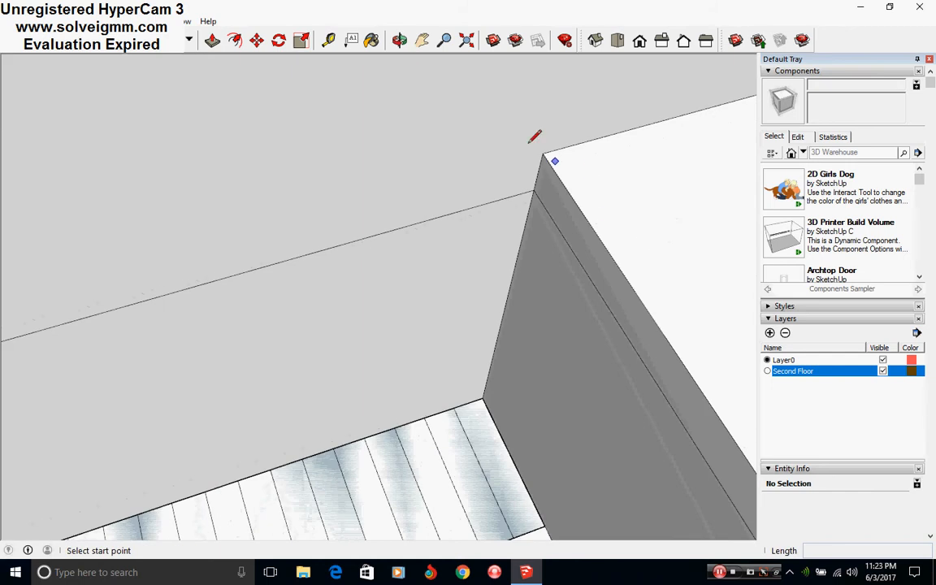
{"action": "middle_click_drag", "start_coordinate": [628, 291], "coordinate": [458, 345]}
{"action": "scroll", "coordinate": [502, 351], "scroll_direction": "down", "scroll_amount": 4}
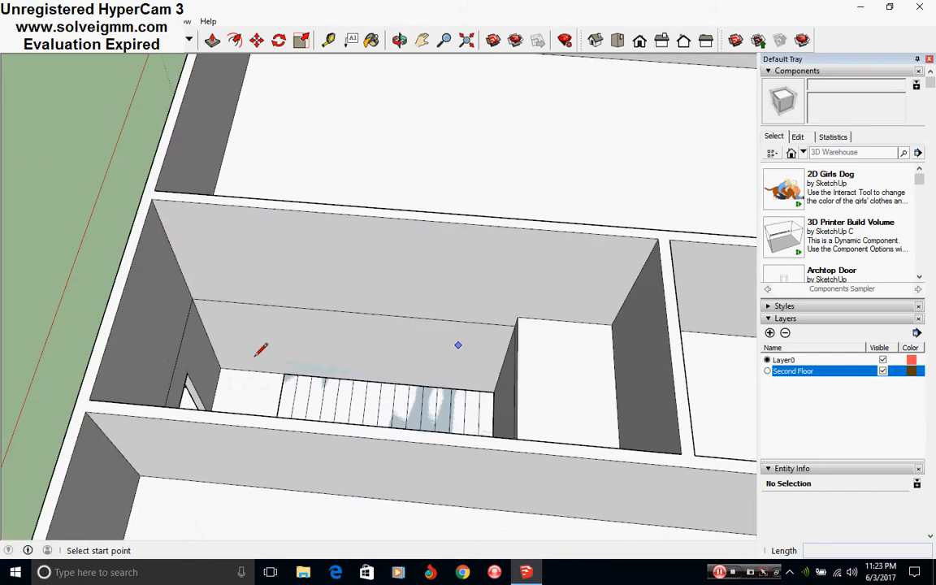
Step: Open the group of stair treads in the stairwell for editing
{"action": "scroll", "coordinate": [255, 355], "scroll_direction": "up", "scroll_amount": 2}
{"action": "middle_click_drag", "start_coordinate": [255, 354], "coordinate": [291, 376]}
{"action": "right_click", "coordinate": [359, 428]}
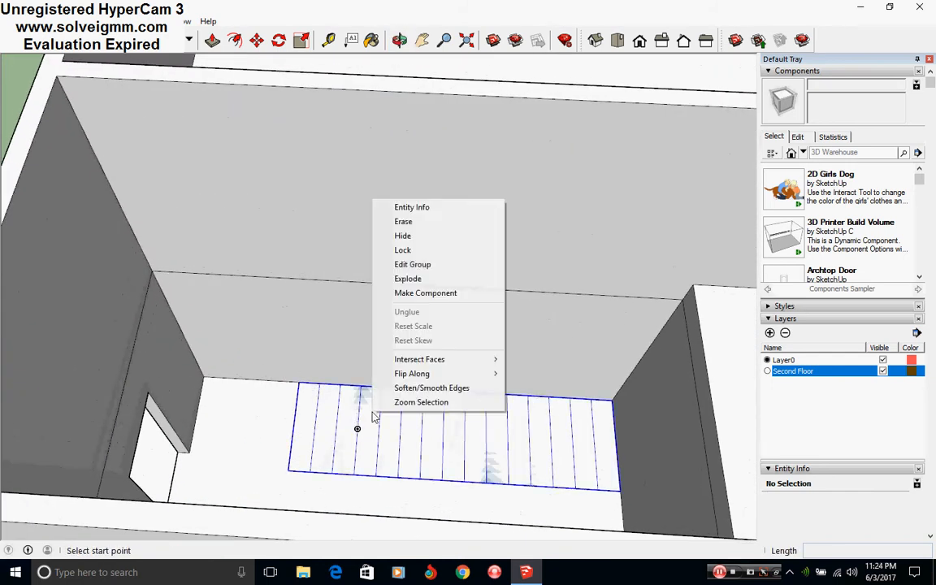
{"action": "left_click", "coordinate": [430, 267]}
{"action": "scroll", "coordinate": [300, 404], "scroll_direction": "down", "scroll_amount": 2}
{"action": "middle_click_drag", "start_coordinate": [393, 390], "coordinate": [407, 390]}
{"action": "scroll", "coordinate": [282, 403], "scroll_direction": "up", "scroll_amount": 1}
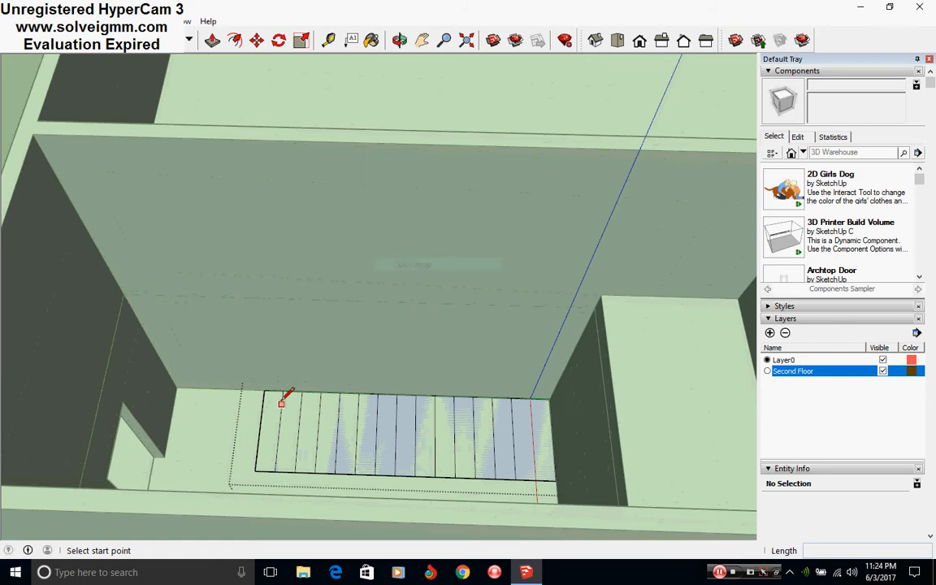
Step: Draw a 10' vertical line up the stairwell wall just beyond the first tread and divide it into 16 equal segments
{"action": "left_click", "coordinate": [243, 388]}
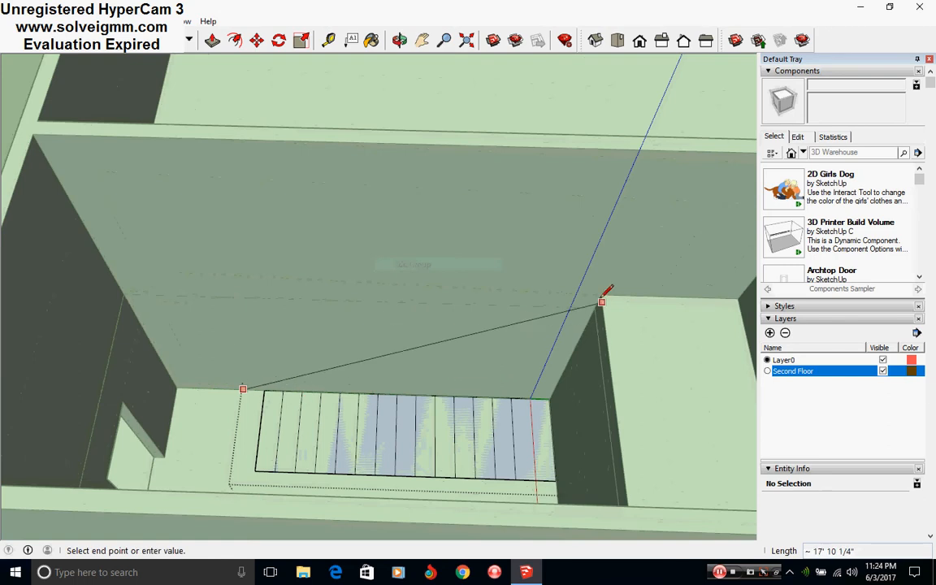
{"action": "left_click", "coordinate": [201, 282]}
{"action": "right_click", "coordinate": [224, 343]}
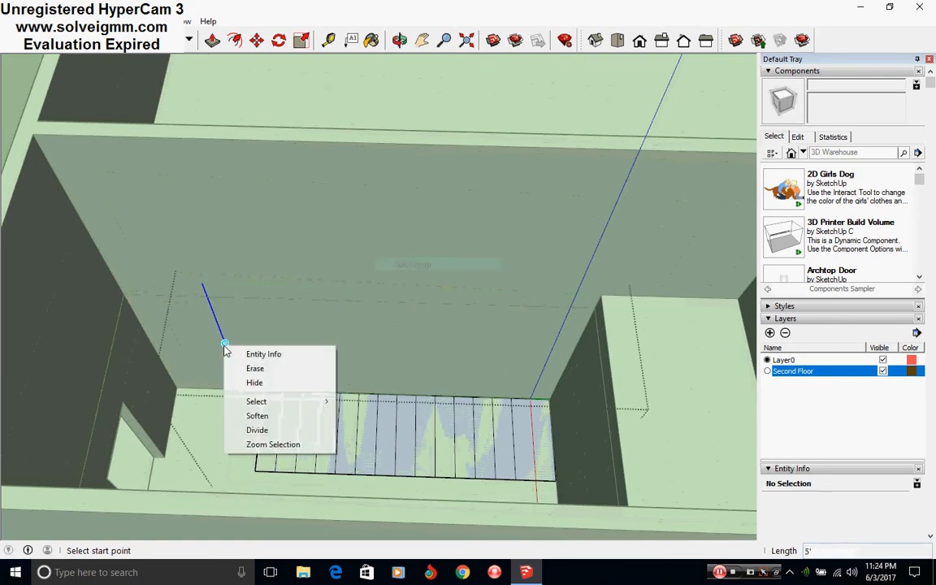
{"action": "left_click", "coordinate": [252, 428]}
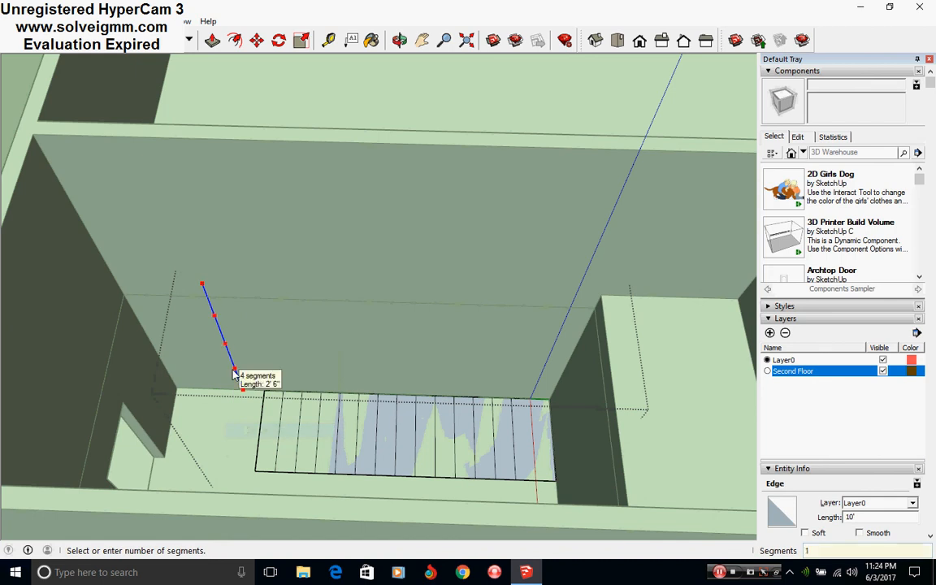
{"action": "key", "text": "Return"}
Step: Draw short horizontal tick lines from the upper division points of the vertical line, working downward
{"action": "scroll", "coordinate": [210, 276], "scroll_direction": "up", "scroll_amount": 4}
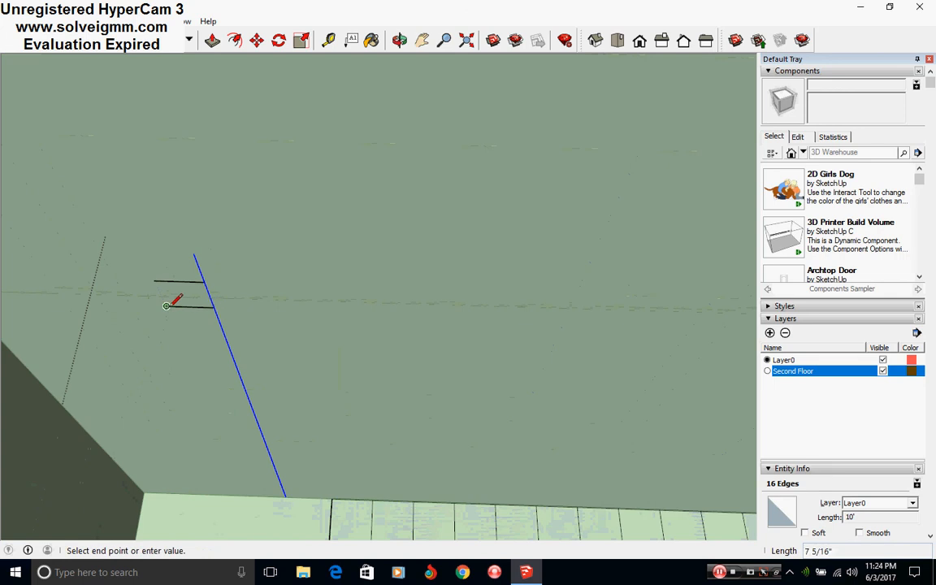
{"action": "key", "text": "Escape"}
{"action": "left_click", "coordinate": [221, 330]}
{"action": "left_click", "coordinate": [178, 329]}
{"action": "key", "text": "Escape"}
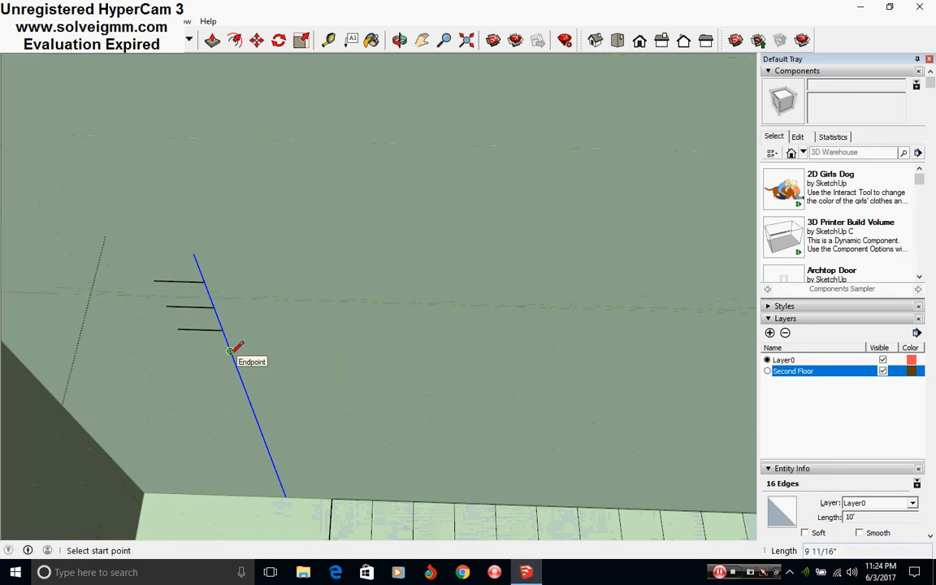
{"action": "left_click", "coordinate": [231, 351]}
{"action": "left_click", "coordinate": [188, 351]}
{"action": "key", "text": "Escape"}
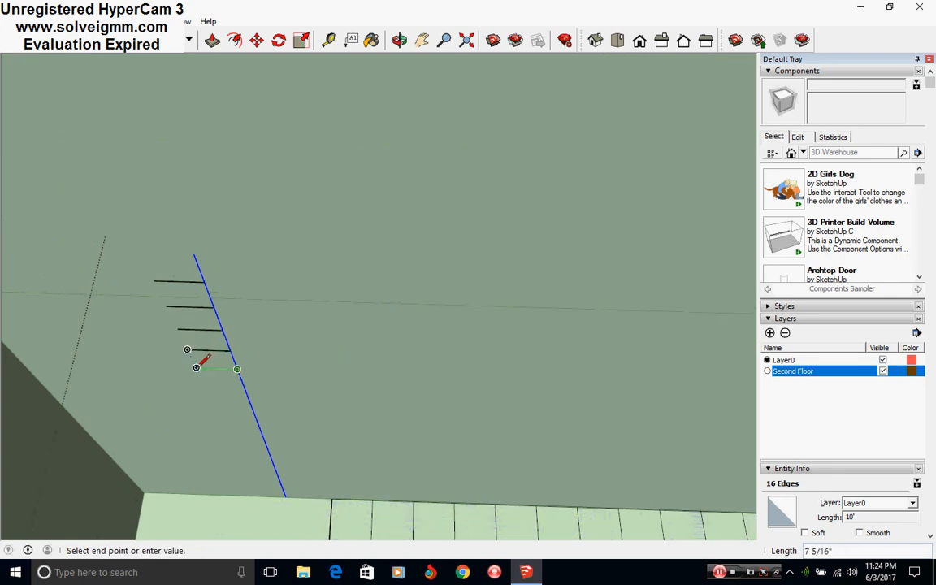
{"action": "left_click", "coordinate": [197, 368]}
{"action": "key", "text": "Escape"}
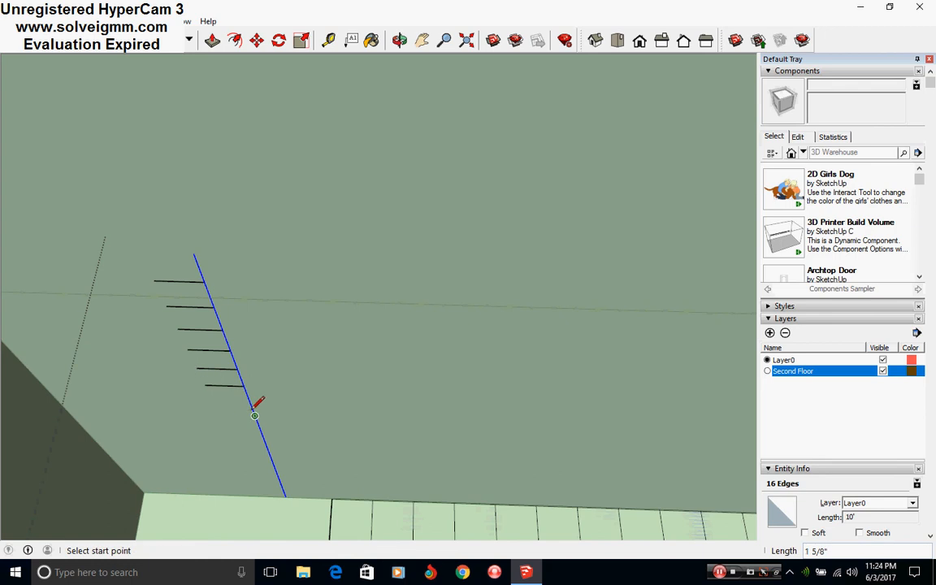
{"action": "left_click", "coordinate": [213, 401]}
{"action": "key", "text": "Escape"}
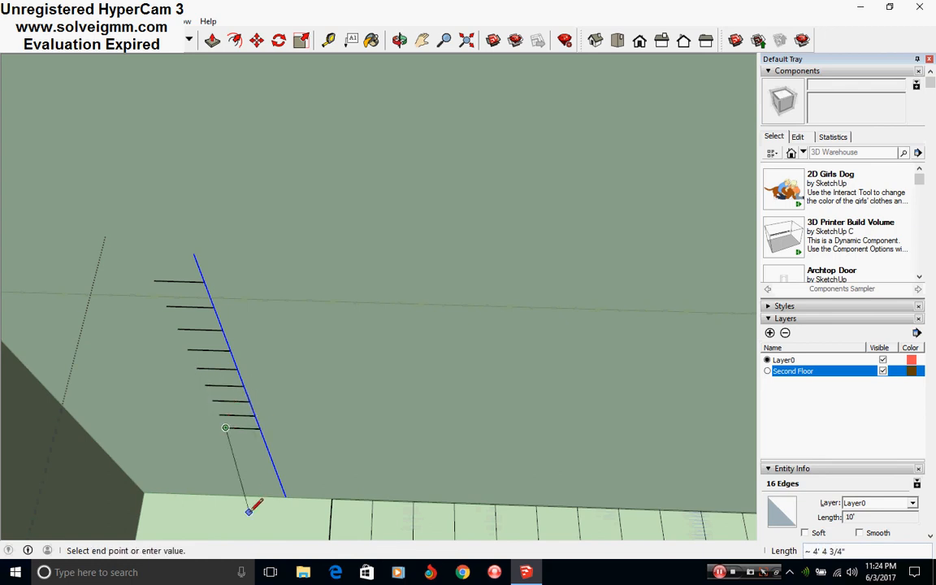
{"action": "key", "text": "Escape"}
Step: Add matching horizontal tick lines at the remaining division points down to the one just above the floor
{"action": "scroll", "coordinate": [249, 511], "scroll_direction": "up", "scroll_amount": 2}
{"action": "middle_click_drag", "start_coordinate": [288, 392], "coordinate": [290, 363]}
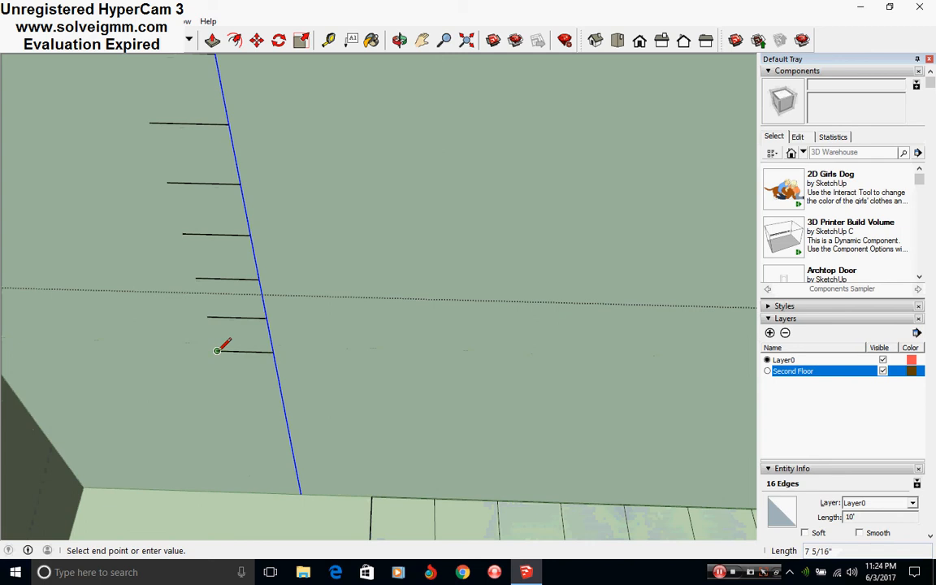
{"action": "left_click", "coordinate": [217, 351]}
{"action": "key", "text": "Escape"}
{"action": "left_click", "coordinate": [279, 382]}
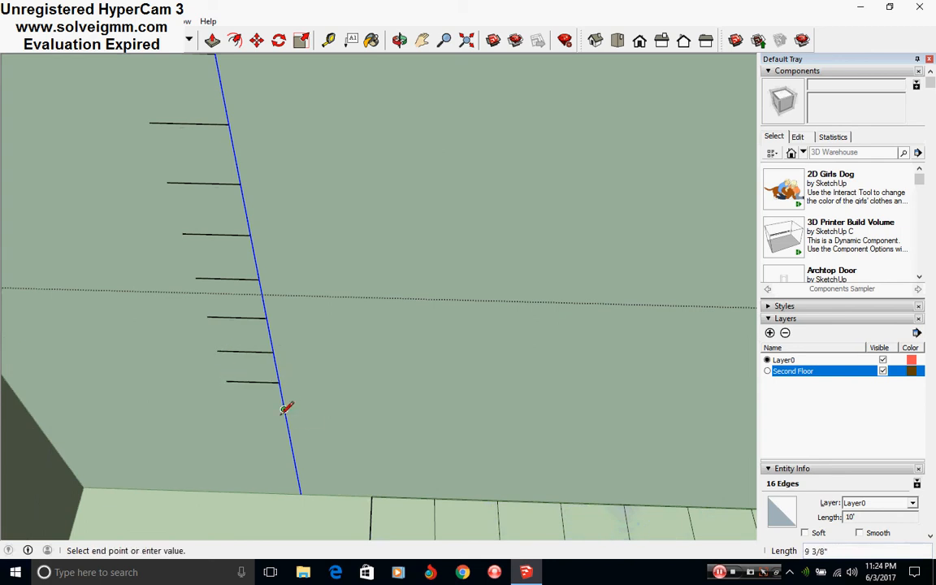
{"action": "left_click", "coordinate": [234, 408]}
{"action": "key", "text": "Escape"}
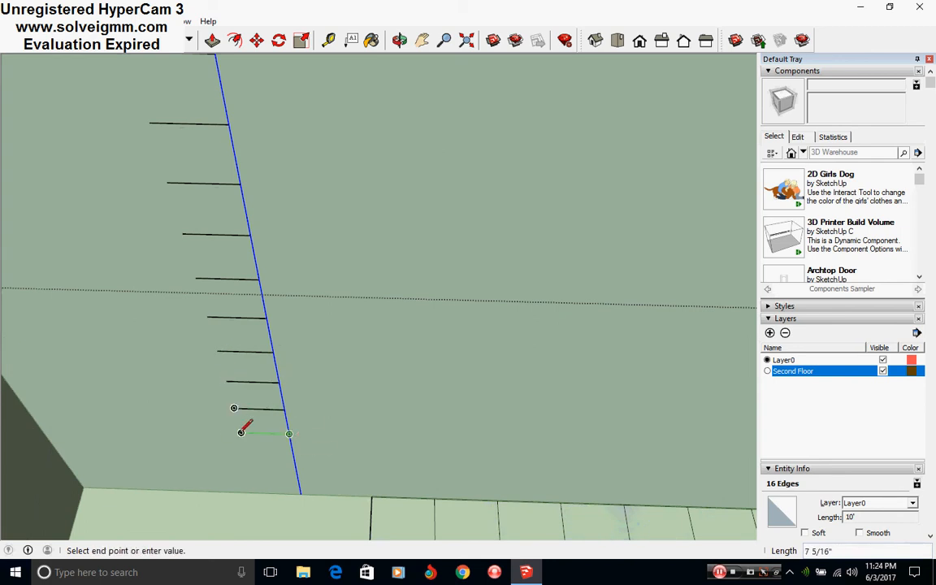
{"action": "left_click", "coordinate": [248, 454]}
{"action": "key", "text": "Escape"}
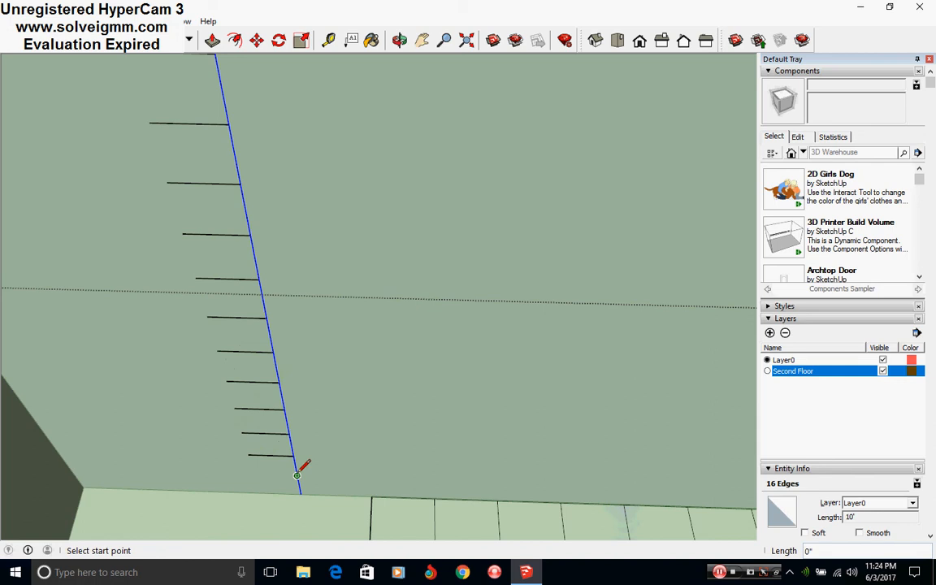
{"action": "left_click", "coordinate": [296, 476]}
{"action": "left_click", "coordinate": [254, 475]}
{"action": "key", "text": "Escape"}
Step: Push/Pull the tread beside the second-floor landing up to the height of the topmost tick line
{"action": "middle_click_drag", "start_coordinate": [197, 351], "coordinate": [319, 333]}
{"action": "scroll", "coordinate": [293, 356], "scroll_direction": "down", "scroll_amount": 3}
{"action": "scroll", "coordinate": [318, 333], "scroll_direction": "down", "scroll_amount": 2}
{"action": "right_click", "coordinate": [121, 333]}
{"action": "left_click", "coordinate": [443, 375]}
{"action": "scroll", "coordinate": [459, 376], "scroll_direction": "up", "scroll_amount": 2}
{"action": "left_click", "coordinate": [212, 40]}
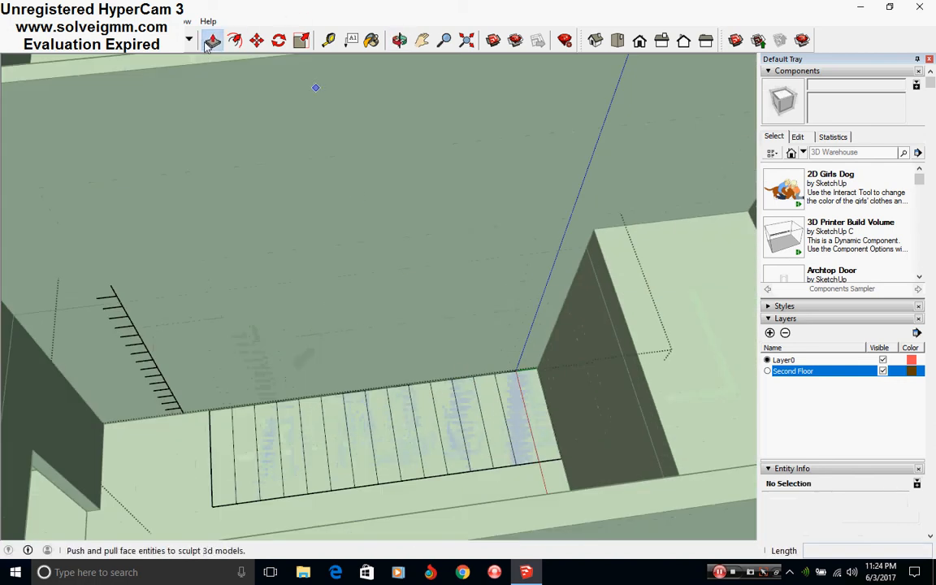
{"action": "left_click", "coordinate": [539, 424]}
{"action": "scroll", "coordinate": [543, 420], "scroll_direction": "up", "scroll_amount": 1}
{"action": "middle_click_drag", "start_coordinate": [543, 422], "coordinate": [585, 393]}
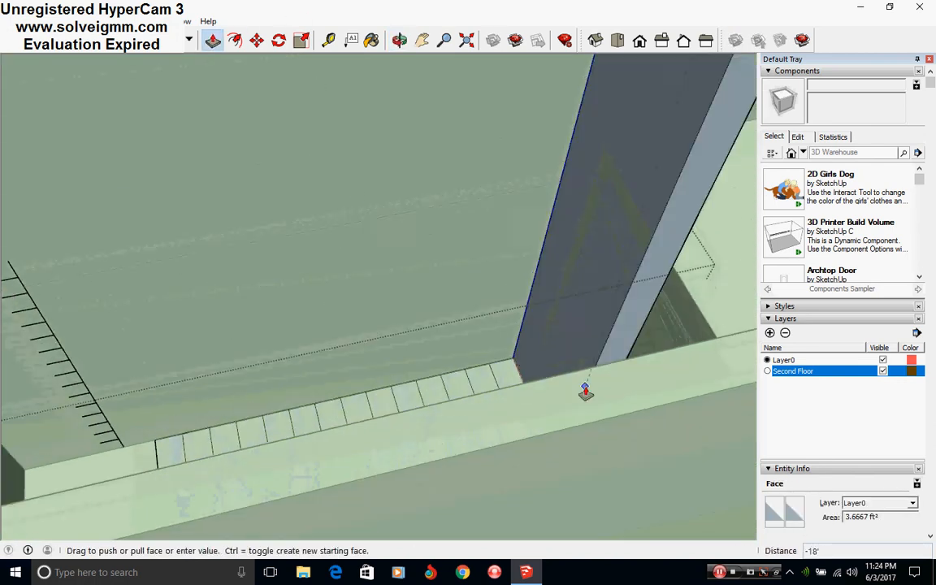
{"action": "middle_click_drag", "start_coordinate": [384, 213], "coordinate": [380, 275]}
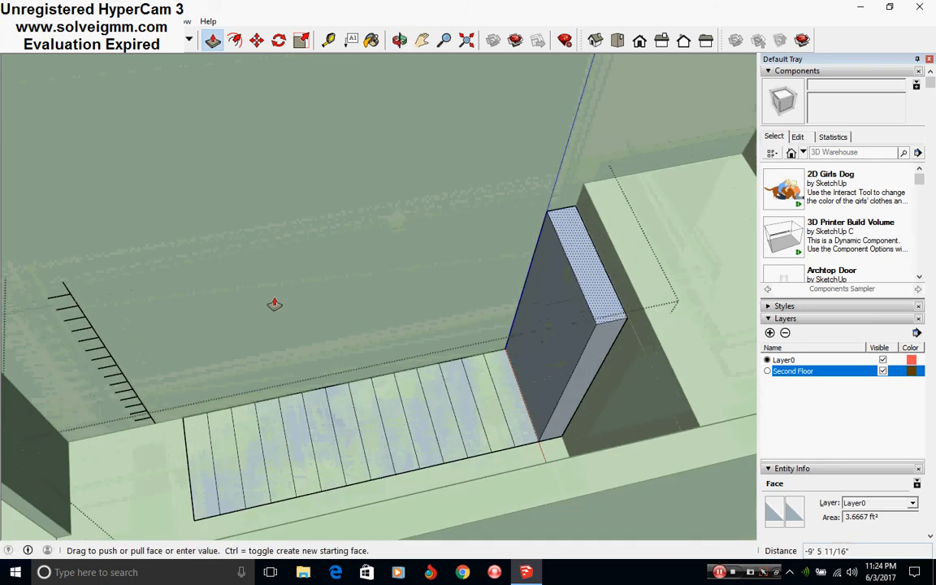
{"action": "left_click", "coordinate": [75, 299]}
Step: Push/Pull the next four treads up to successively lower tick lines, starting at 8' 9", 8' 1 1/2" and 7' 6"
{"action": "left_click", "coordinate": [512, 415]}
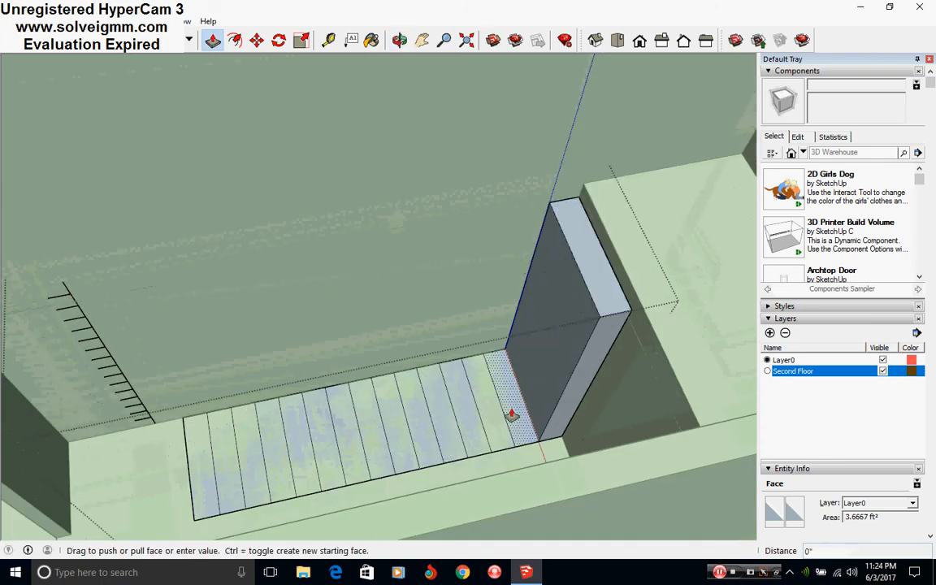
{"action": "left_click", "coordinate": [77, 313]}
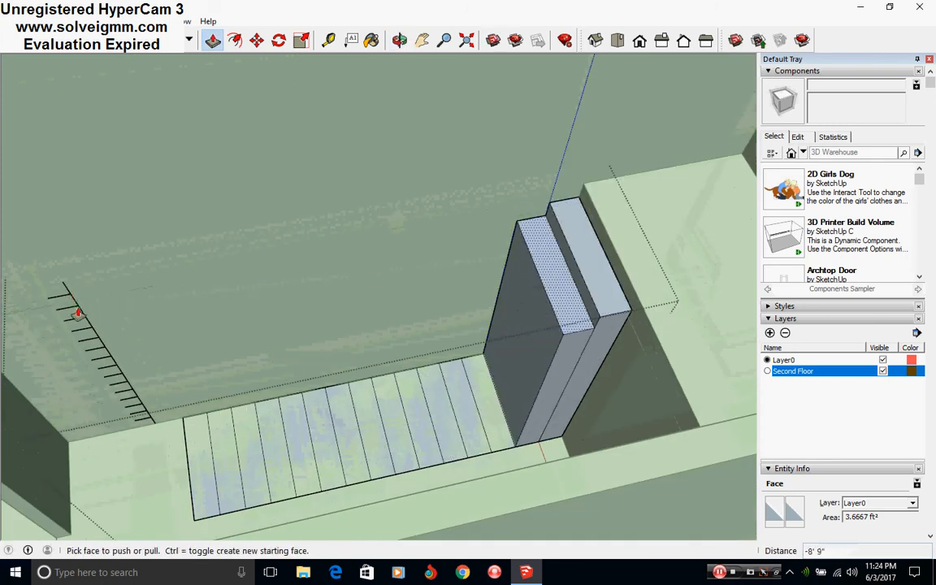
{"action": "left_click", "coordinate": [479, 412]}
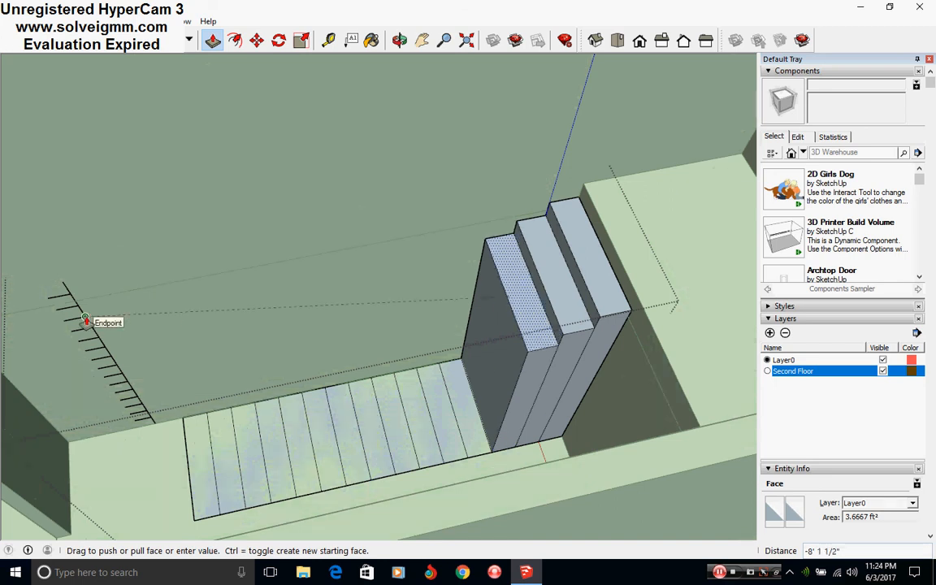
{"action": "left_click", "coordinate": [86, 321]}
{"action": "left_click", "coordinate": [439, 410]}
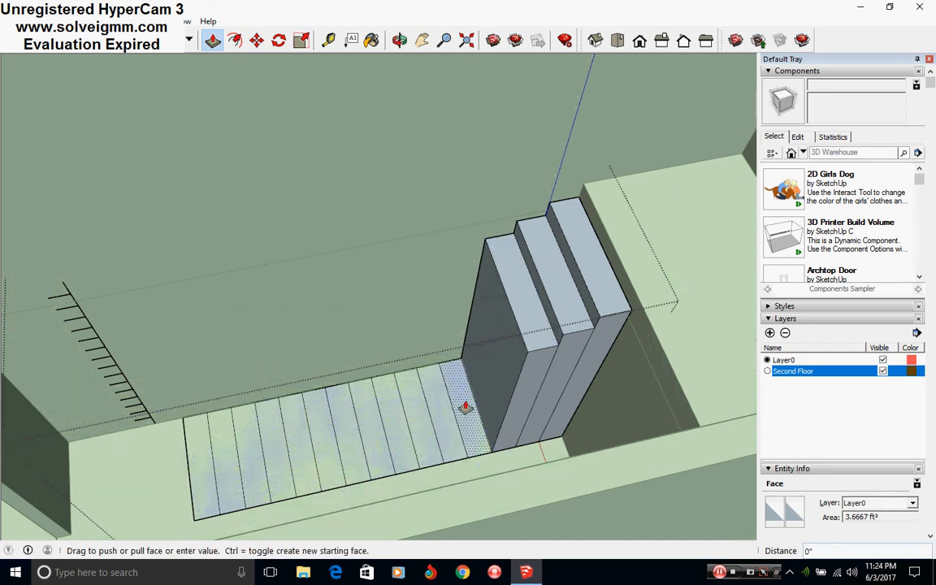
{"action": "left_click", "coordinate": [94, 329]}
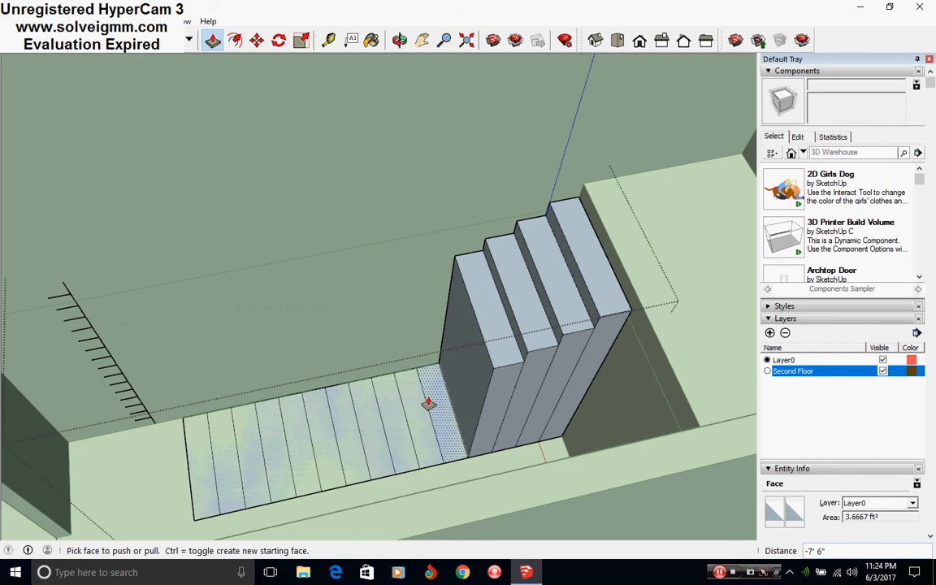
{"action": "left_click", "coordinate": [428, 411]}
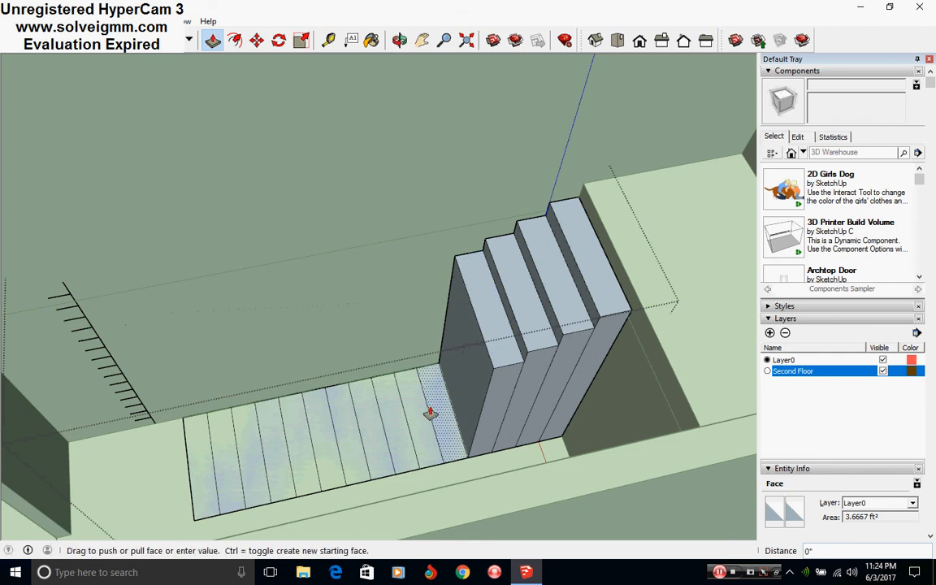
{"action": "left_click", "coordinate": [101, 345]}
Step: Raise the following four treads to the next lower tick lines, from 6' 3" and 5' 7 1/2" down to 4' 4 1/2"
{"action": "left_click", "coordinate": [378, 412]}
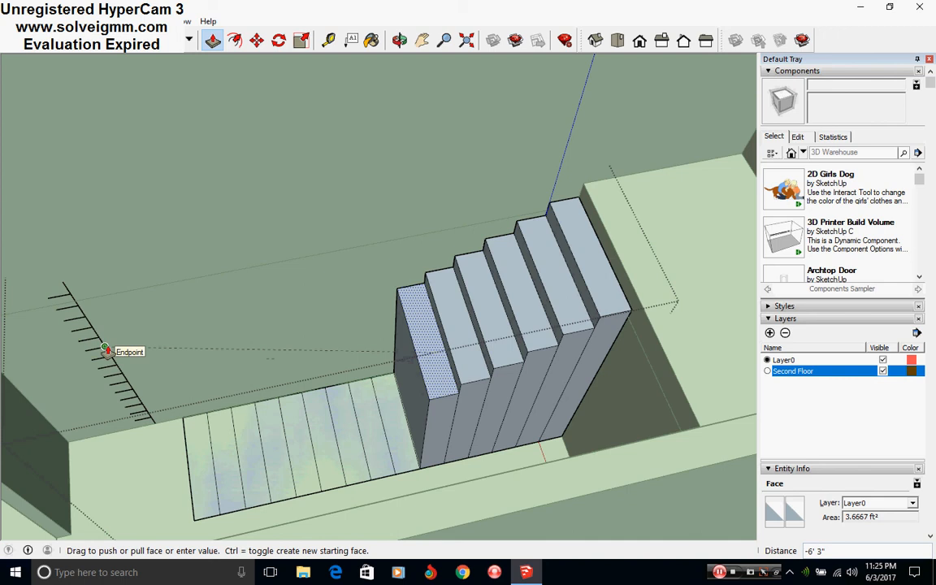
{"action": "left_click", "coordinate": [105, 349]}
{"action": "left_click", "coordinate": [390, 431]}
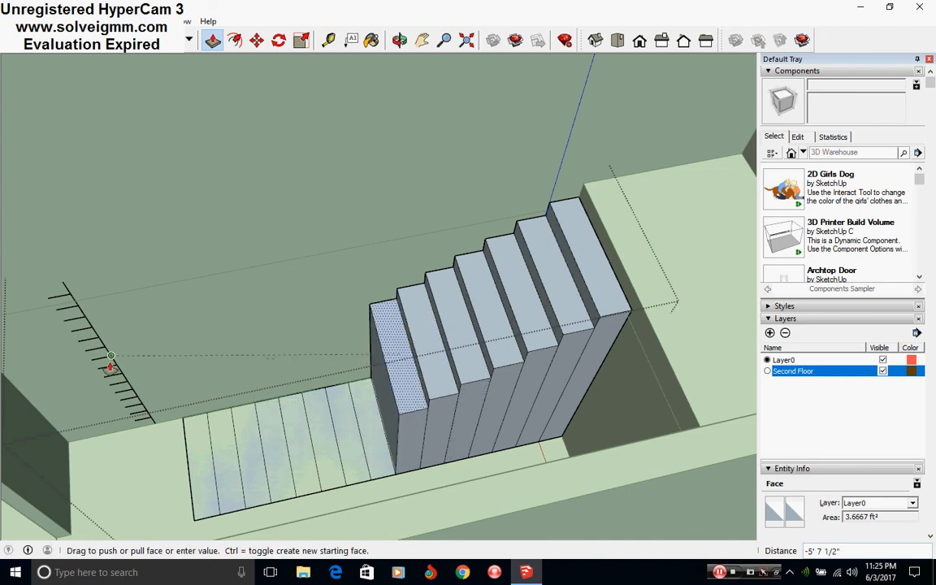
{"action": "left_click", "coordinate": [111, 358]}
{"action": "left_click", "coordinate": [378, 439]}
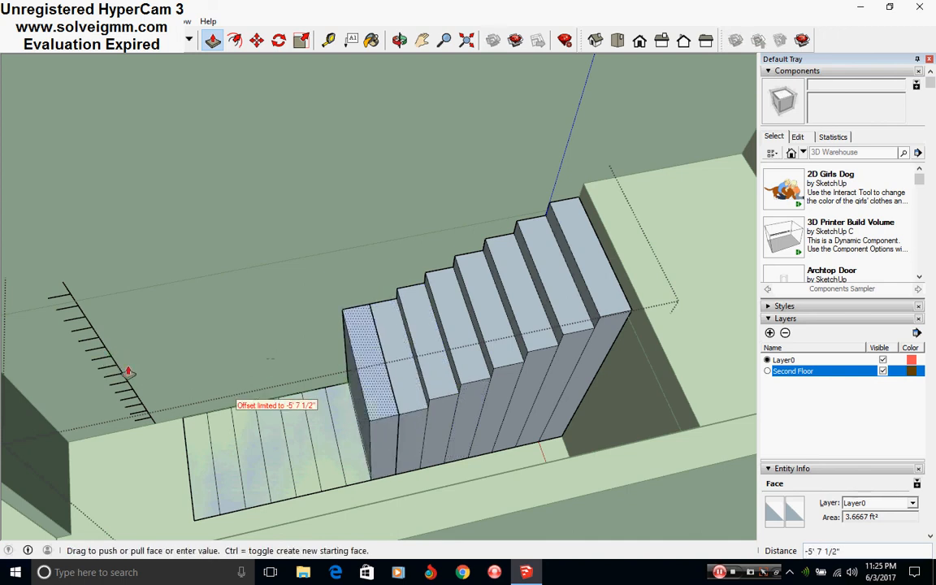
{"action": "left_click", "coordinate": [116, 368]}
{"action": "middle_click_drag", "start_coordinate": [115, 372], "coordinate": [261, 374]}
{"action": "left_click", "coordinate": [368, 429]}
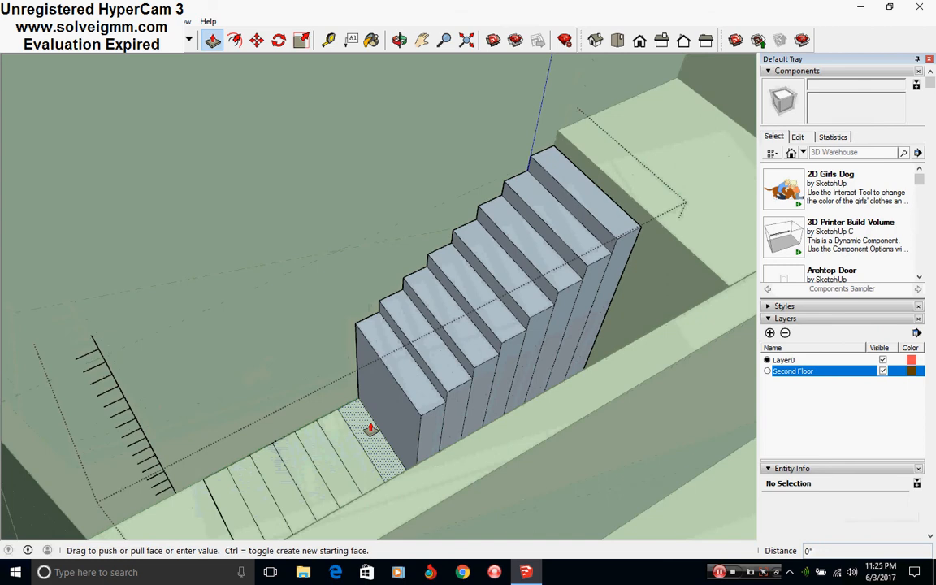
{"action": "left_click", "coordinate": [142, 440]}
Step: Continue raising treads to the next lower tick lines, ending with heights of 2' 6" and 1' 10 1/2"
{"action": "middle_click_drag", "start_coordinate": [142, 440], "coordinate": [325, 435]}
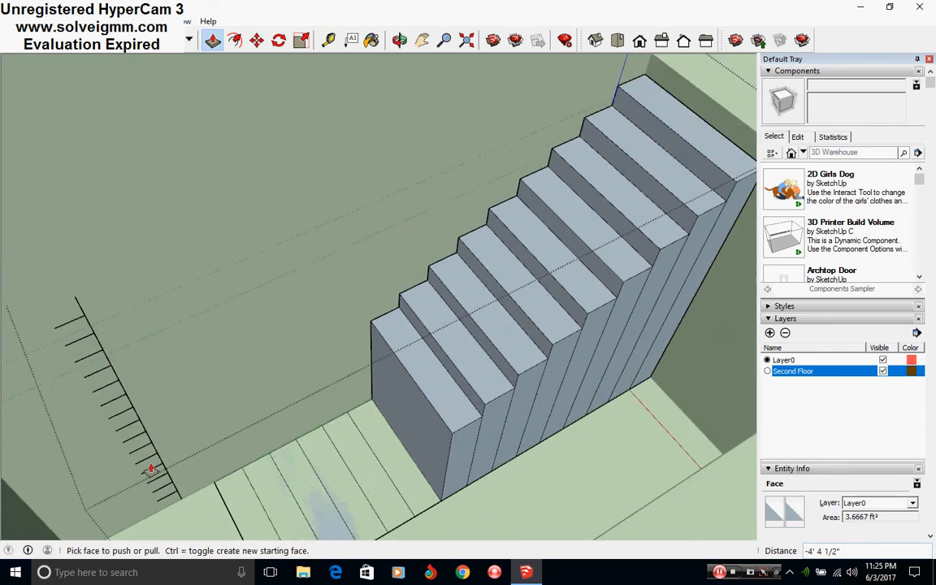
{"action": "left_click", "coordinate": [356, 439]}
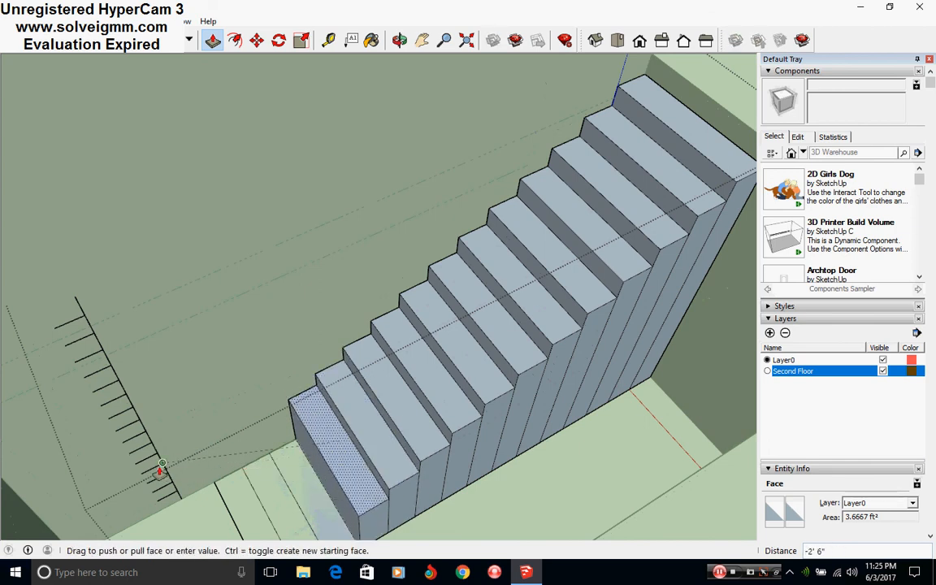
{"action": "left_click", "coordinate": [162, 462]}
{"action": "left_click", "coordinate": [300, 487]}
{"action": "left_click", "coordinate": [169, 477]}
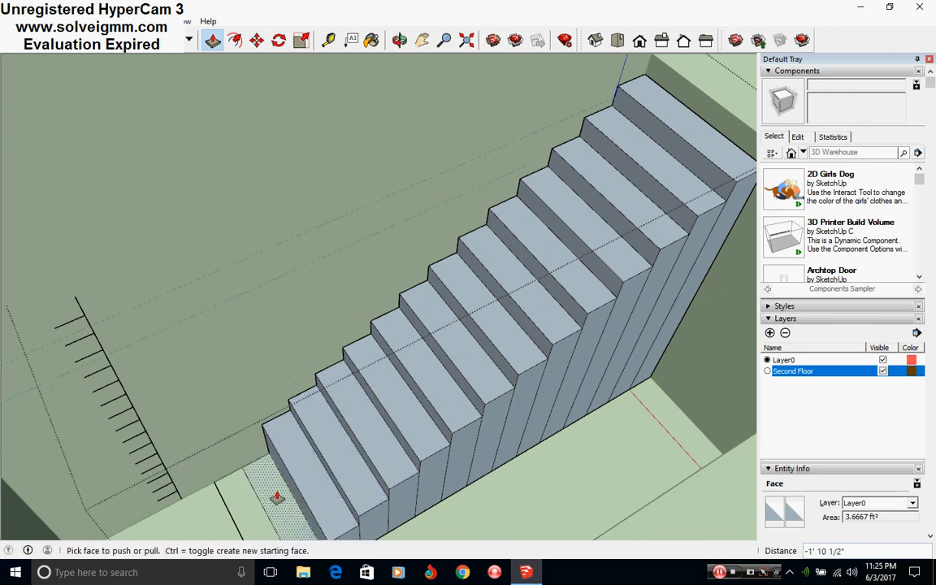
Step: Raise the last two treads to the two lowest tick lines, at 1' 3" and 7 1/2"
{"action": "left_click", "coordinate": [276, 497]}
{"action": "left_click", "coordinate": [203, 492]}
{"action": "left_click", "coordinate": [253, 500]}
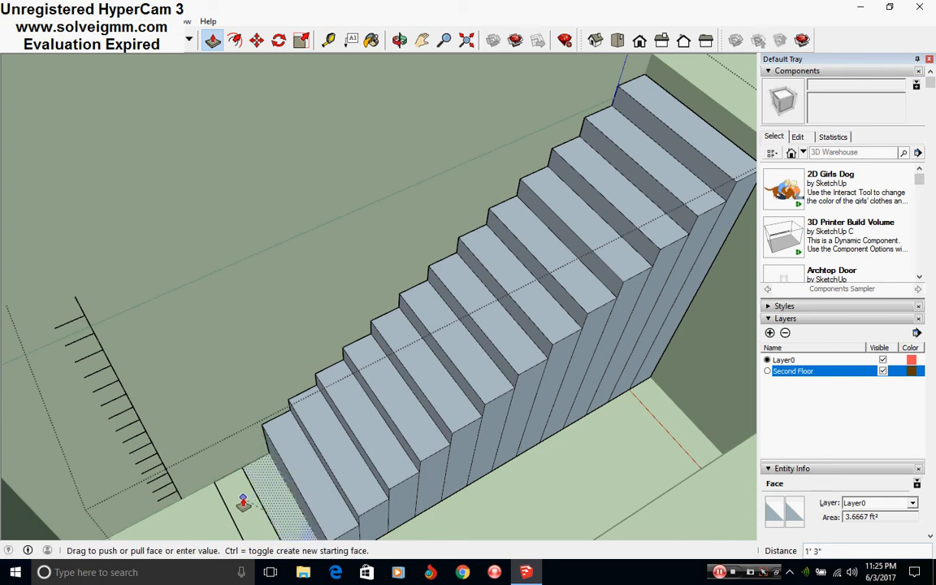
{"action": "scroll", "coordinate": [243, 501], "scroll_direction": "up", "scroll_amount": 2}
{"action": "left_click", "coordinate": [243, 504]}
{"action": "left_click", "coordinate": [241, 503]}
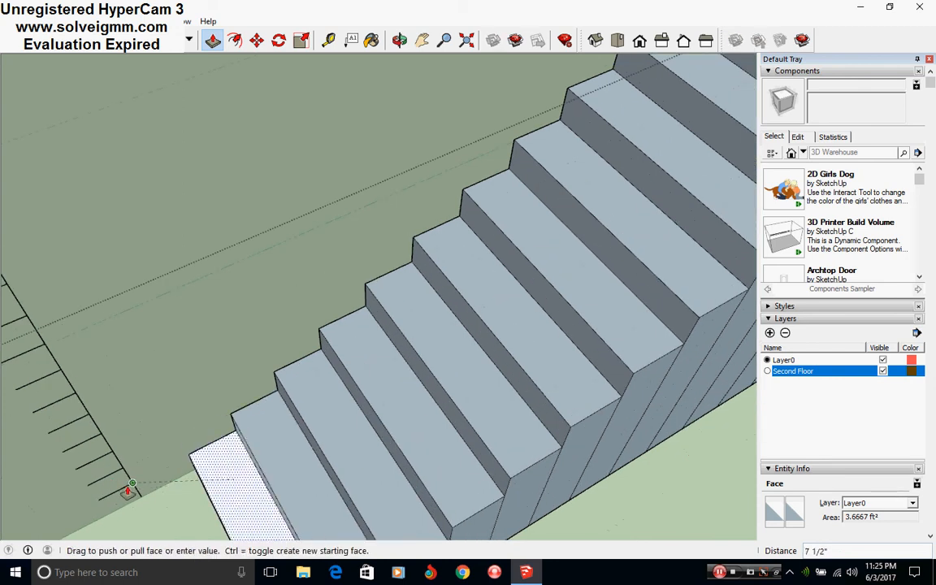
{"action": "left_click", "coordinate": [128, 490]}
Step: Erase the vertical edges dividing the staircase's open side so that it forms one continuous face
{"action": "mouse_move", "coordinate": [127, 490]}
{"action": "middle_mouse_down"}
{"action": "mouse_move", "coordinate": [347, 417]}
{"action": "mouse_move", "coordinate": [261, 464]}
{"action": "middle_mouse_up"}
{"action": "key", "text": "e"}
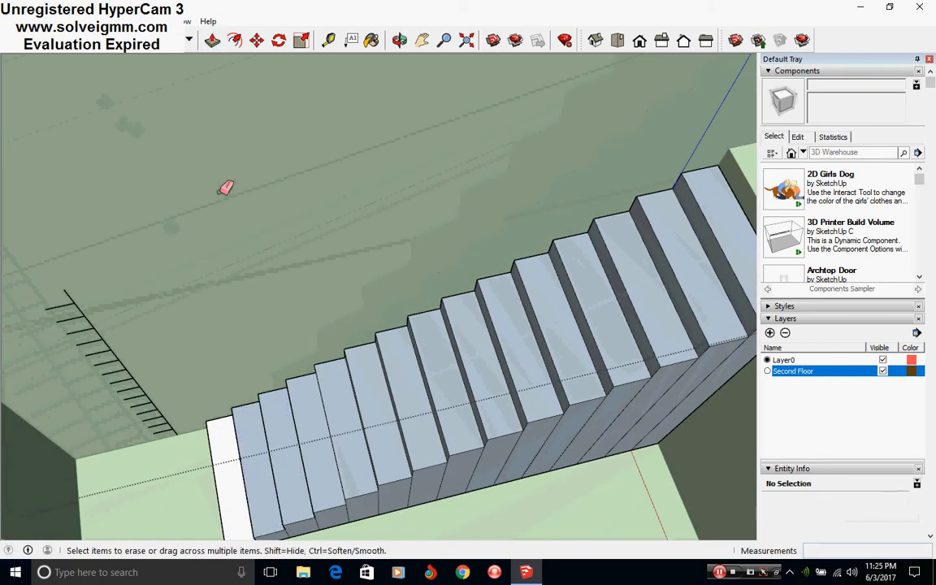
{"action": "middle_click_drag", "start_coordinate": [225, 188], "coordinate": [468, 391]}
{"action": "scroll", "coordinate": [468, 390], "scroll_direction": "down", "scroll_amount": 2}
{"action": "scroll", "coordinate": [510, 392], "scroll_direction": "up", "scroll_amount": 1}
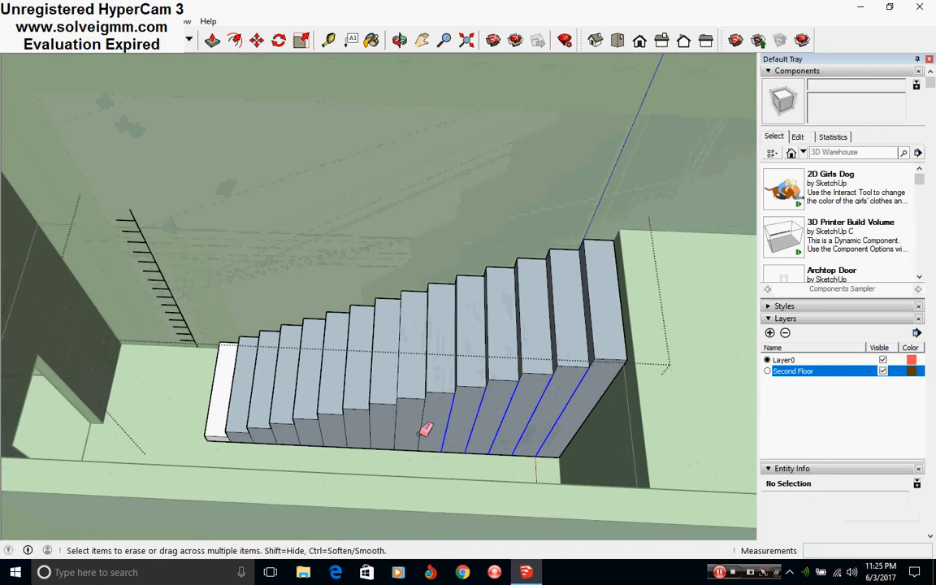
{"action": "scroll", "coordinate": [274, 435], "scroll_direction": "up", "scroll_amount": 3}
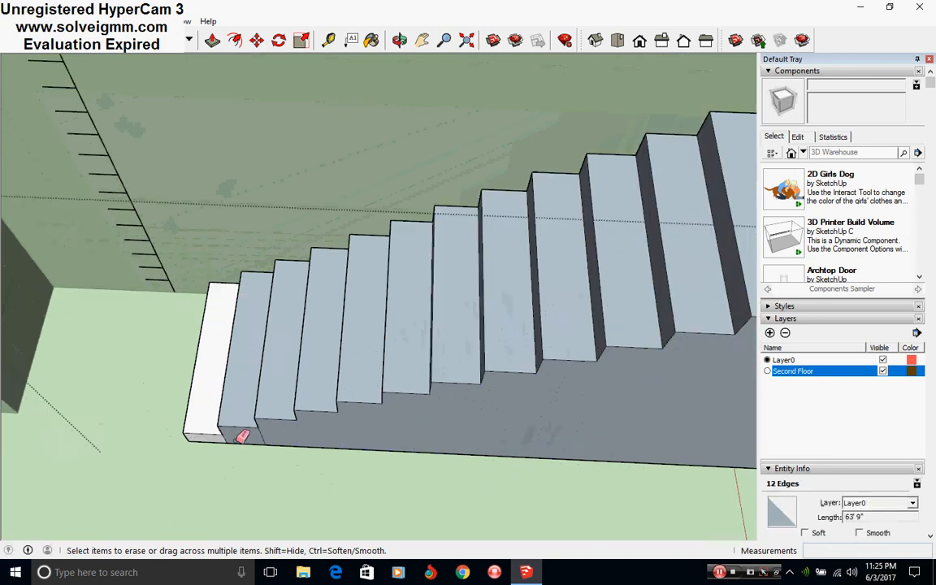
{"action": "key", "text": "Delete"}
Step: Delete the entire ladder of riser tick lines on the wall beside the staircase
{"action": "mouse_move", "coordinate": [270, 436]}
{"action": "middle_mouse_down"}
{"action": "mouse_move", "coordinate": [443, 355]}
{"action": "mouse_move", "coordinate": [422, 345]}
{"action": "middle_mouse_up"}
{"action": "scroll", "coordinate": [185, 362], "scroll_direction": "up", "scroll_amount": 4}
{"action": "scroll", "coordinate": [292, 359], "scroll_direction": "down", "scroll_amount": 3}
{"action": "mouse_move", "coordinate": [184, 363]}
{"action": "middle_mouse_down"}
{"action": "mouse_move", "coordinate": [292, 359]}
{"action": "mouse_move", "coordinate": [165, 453]}
{"action": "middle_mouse_up"}
{"action": "scroll", "coordinate": [165, 450], "scroll_direction": "down", "scroll_amount": 2}
{"action": "scroll", "coordinate": [379, 367], "scroll_direction": "down", "scroll_amount": 2}
{"action": "scroll", "coordinate": [223, 347], "scroll_direction": "up", "scroll_amount": 2}
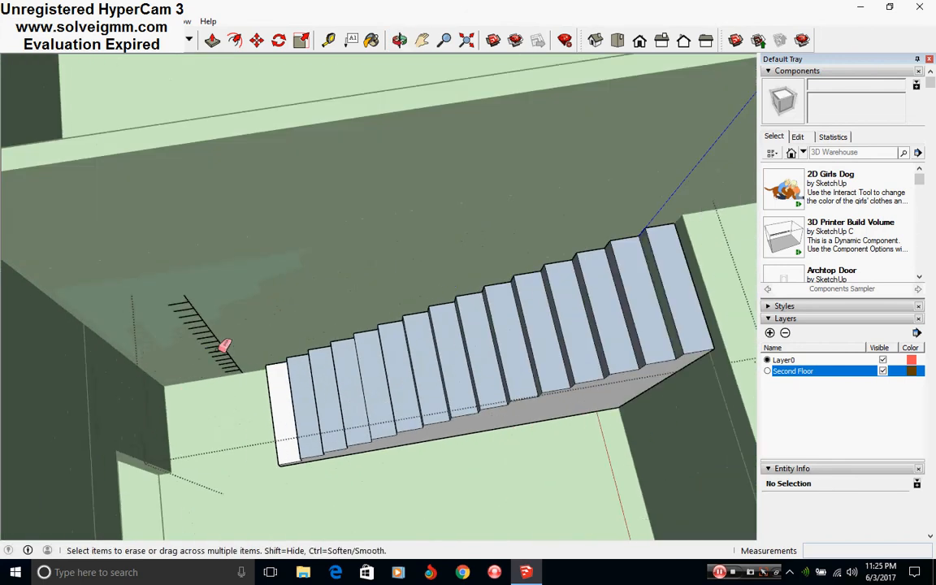
{"action": "right_click", "coordinate": [215, 350]}
{"action": "mouse_move", "coordinate": [244, 403]}
{"action": "left_click", "coordinate": [372, 417]}
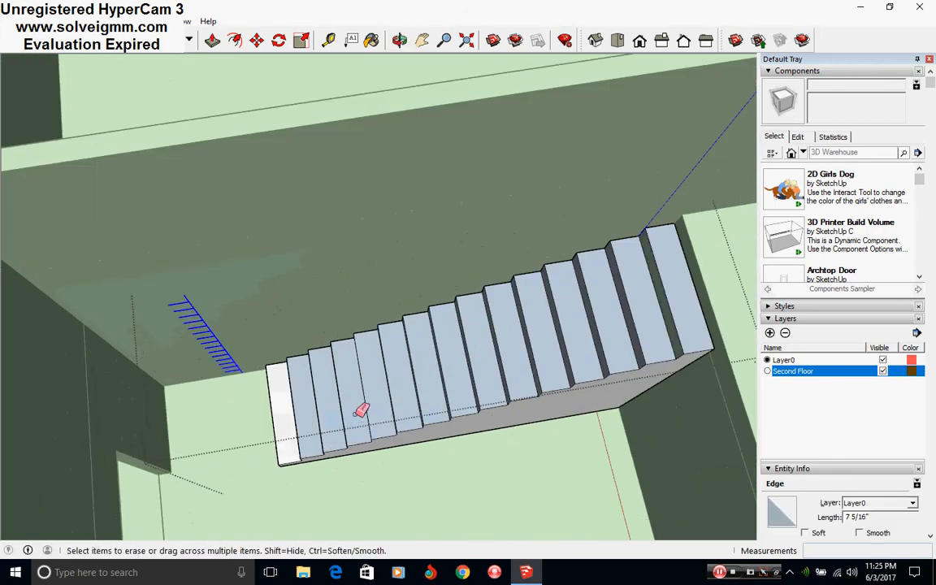
{"action": "key", "text": "Delete"}
Step: Select all of the staircase geometry inside its group and reverse its faces
{"action": "scroll", "coordinate": [661, 350], "scroll_direction": "up", "scroll_amount": 2}
{"action": "mouse_move", "coordinate": [665, 348]}
{"action": "middle_mouse_down"}
{"action": "mouse_move", "coordinate": [482, 421]}
{"action": "mouse_move", "coordinate": [424, 257]}
{"action": "mouse_move", "coordinate": [474, 443]}
{"action": "mouse_move", "coordinate": [487, 340]}
{"action": "middle_mouse_up"}
{"action": "scroll", "coordinate": [526, 432], "scroll_direction": "up", "scroll_amount": 3}
{"action": "scroll", "coordinate": [487, 340], "scroll_direction": "down", "scroll_amount": 3}
{"action": "scroll", "coordinate": [455, 348], "scroll_direction": "down", "scroll_amount": 3}
{"action": "middle_click_drag", "start_coordinate": [443, 365], "coordinate": [465, 370], "text": "shift"}
{"action": "scroll", "coordinate": [508, 352], "scroll_direction": "down", "scroll_amount": 2}
{"action": "key", "text": "space"}
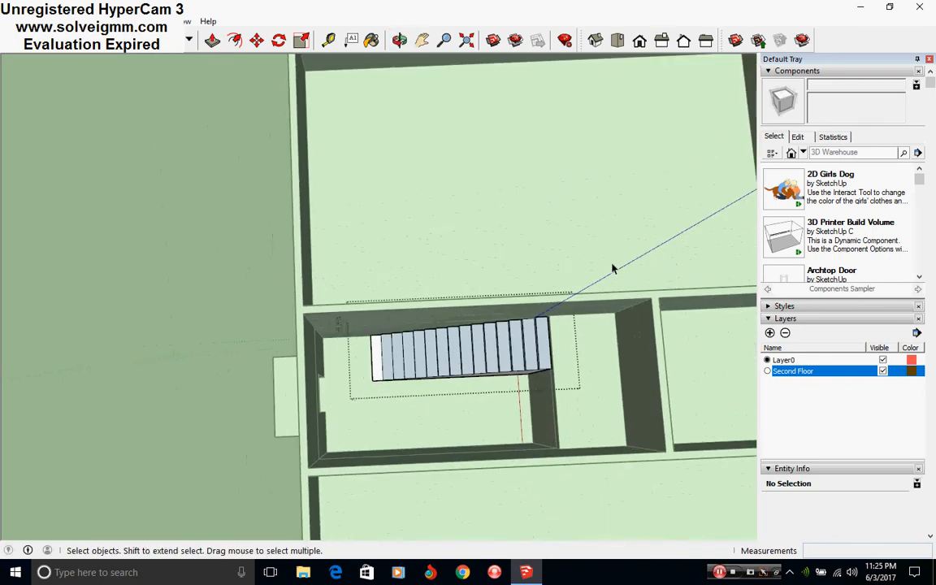
{"action": "left_click_drag", "start_coordinate": [384, 368], "coordinate": [384, 367]}
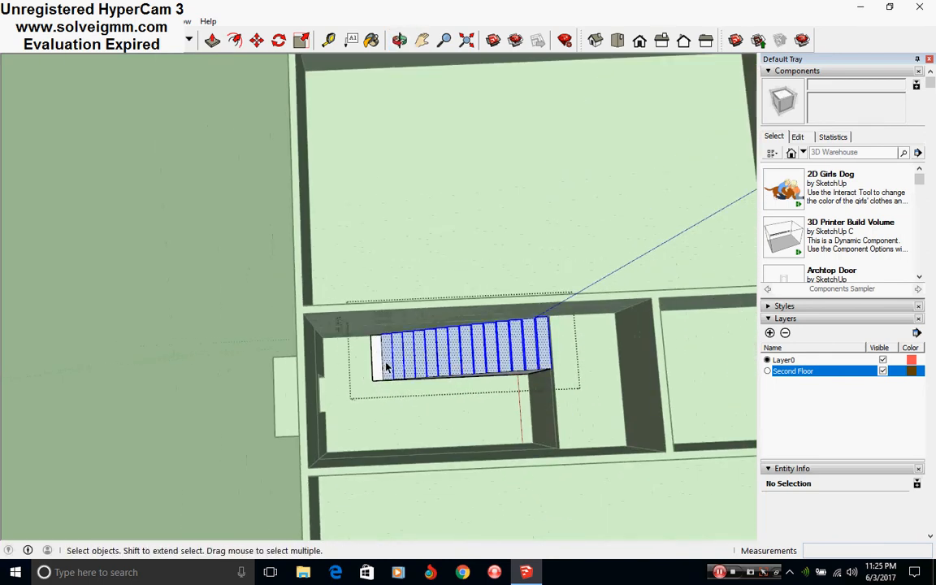
{"action": "right_click", "coordinate": [498, 367]}
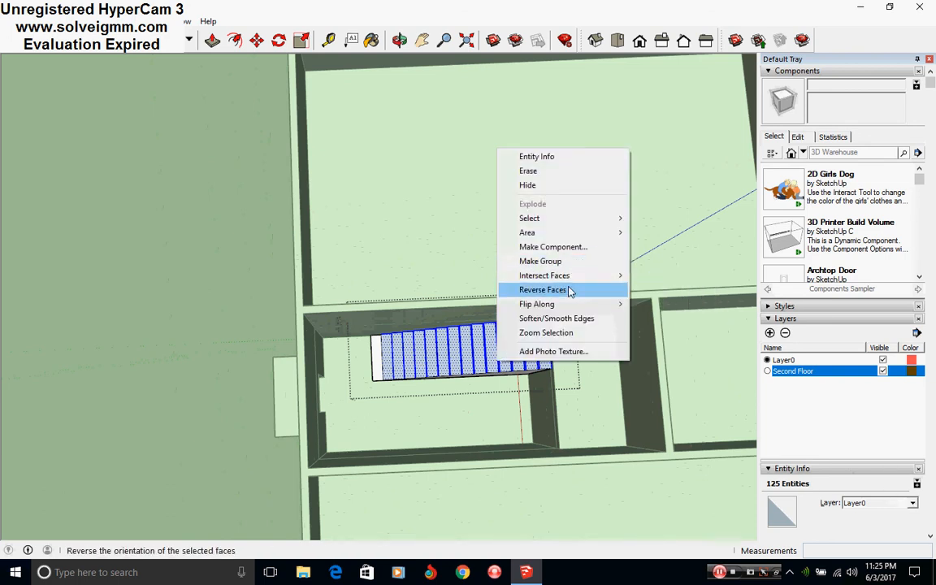
{"action": "left_click", "coordinate": [543, 290]}
{"action": "middle_click_drag", "start_coordinate": [505, 388], "coordinate": [548, 288]}
{"action": "scroll", "coordinate": [333, 420], "scroll_direction": "up", "scroll_amount": 5}
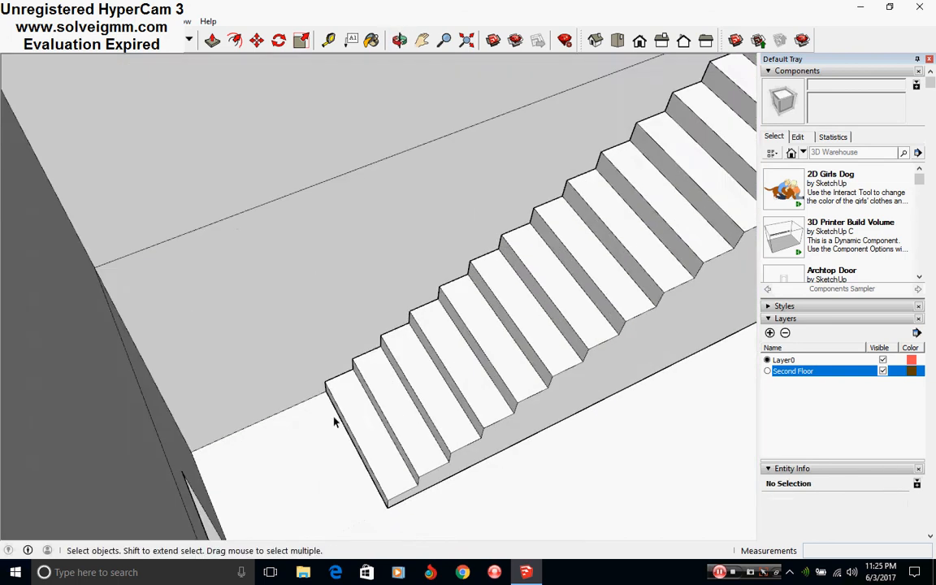
{"action": "scroll", "coordinate": [333, 421], "scroll_direction": "up", "scroll_amount": 3}
{"action": "right_click", "coordinate": [428, 366]}
{"action": "left_click", "coordinate": [340, 318]}
{"action": "scroll", "coordinate": [374, 374], "scroll_direction": "down", "scroll_amount": 3}
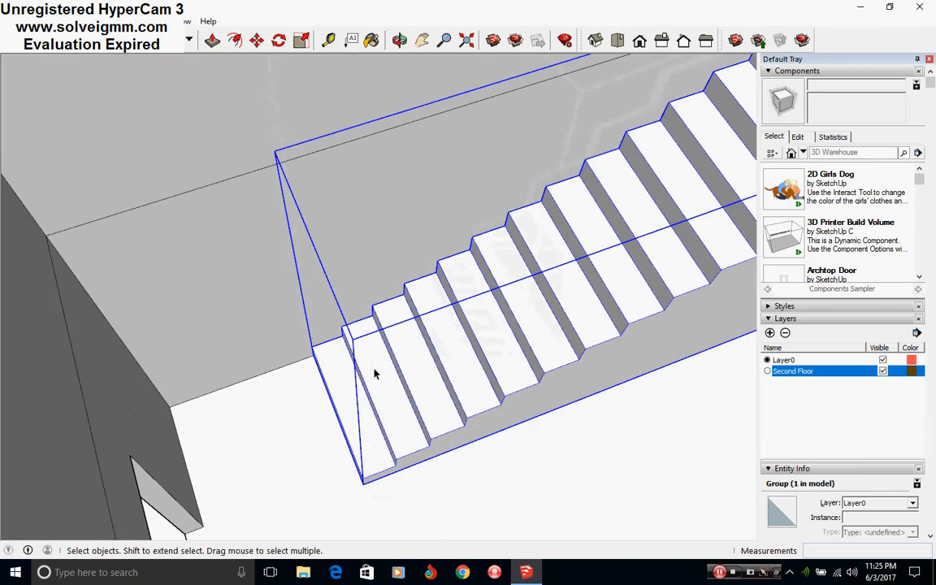
{"action": "scroll", "coordinate": [375, 374], "scroll_direction": "down", "scroll_amount": 8}
{"action": "right_click", "coordinate": [122, 365]}
{"action": "left_click", "coordinate": [146, 333]}
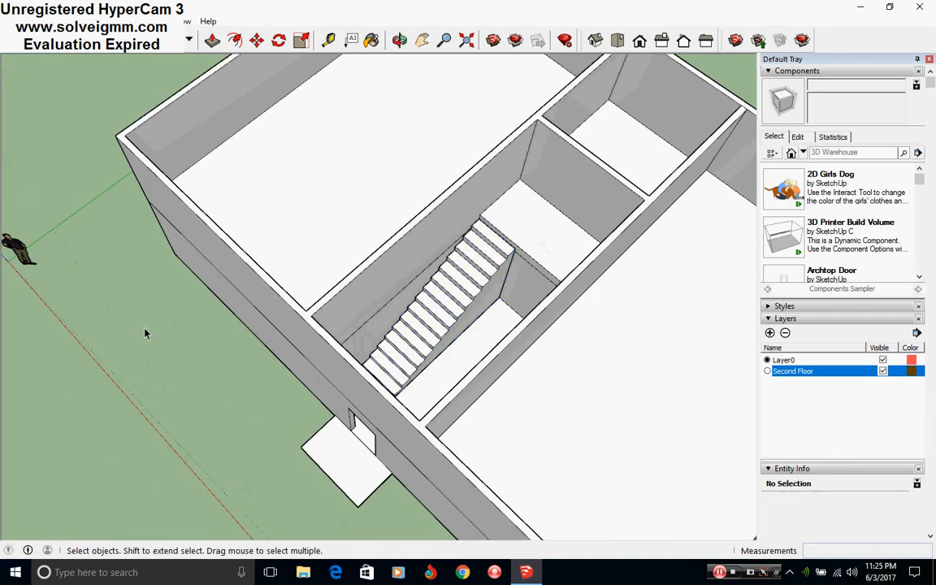
Step: Explode the staircase group so its geometry joins the surrounding house model
{"action": "left_click", "coordinate": [105, 40]}
{"action": "middle_click_drag", "start_coordinate": [348, 362], "coordinate": [439, 355]}
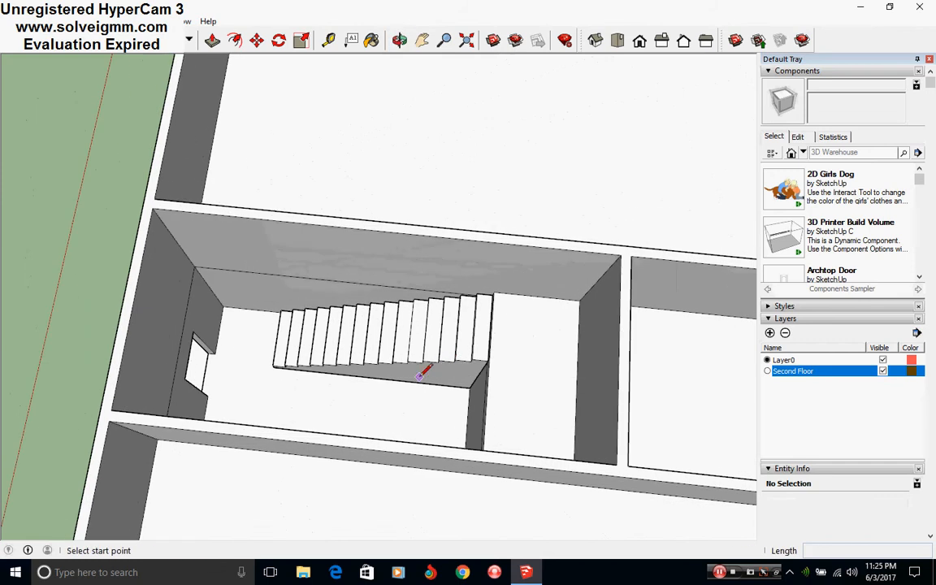
{"action": "middle_click_drag", "start_coordinate": [613, 339], "coordinate": [376, 255]}
{"action": "scroll", "coordinate": [439, 318], "scroll_direction": "up", "scroll_amount": 8}
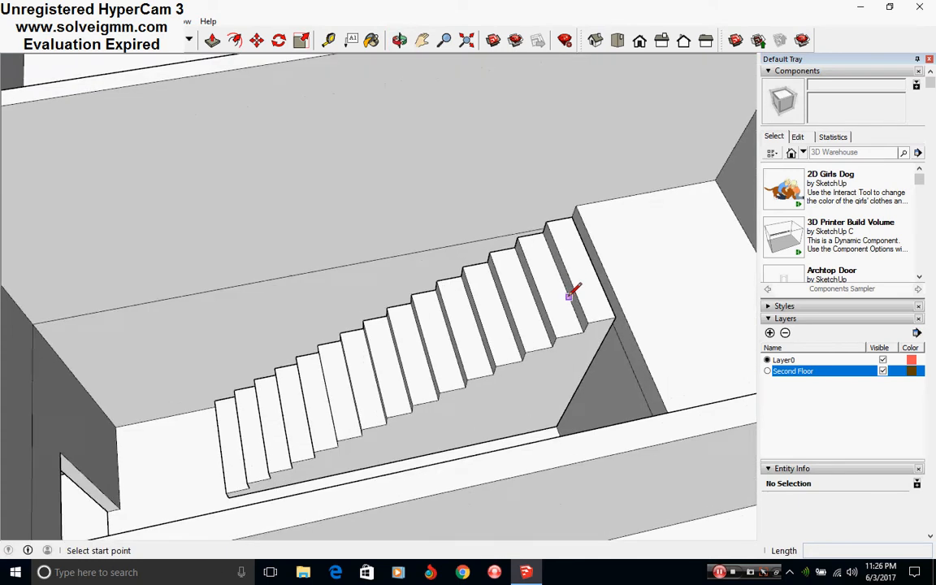
{"action": "middle_click_drag", "start_coordinate": [383, 410], "coordinate": [502, 282]}
{"action": "right_click", "coordinate": [494, 297]}
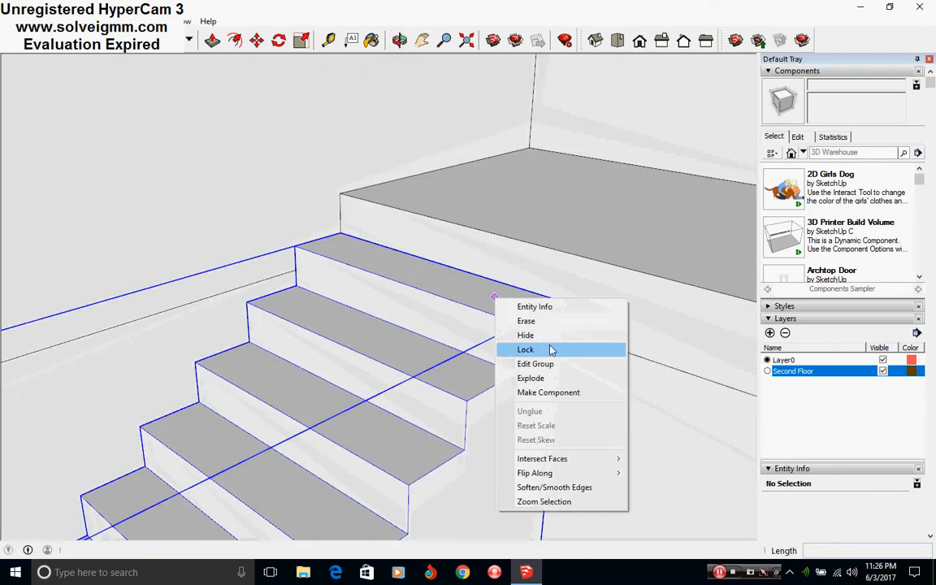
{"action": "left_click", "coordinate": [532, 377]}
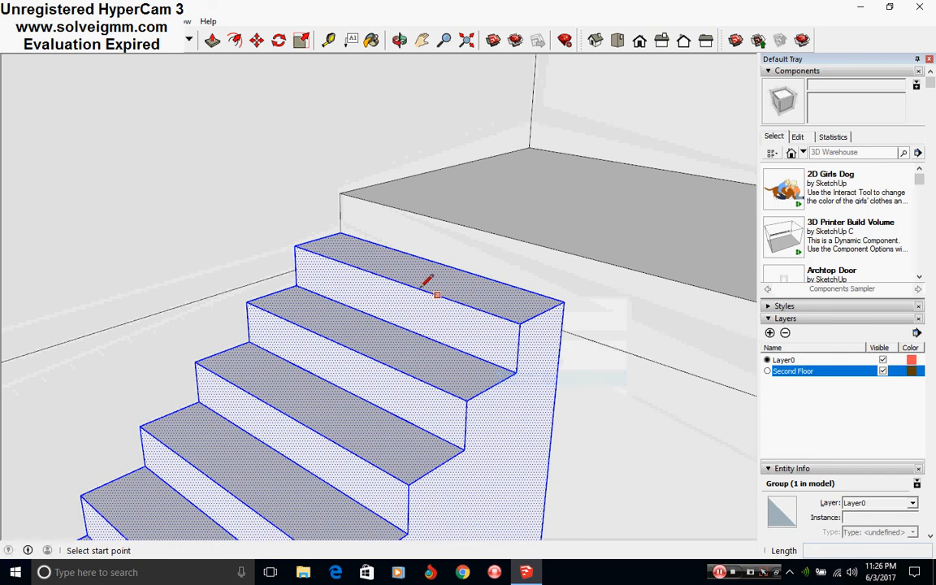
Step: Draw lines across the top step's riser and its 11" side at the height of the wall seam
{"action": "right_click", "coordinate": [551, 205]}
{"action": "key", "text": "Escape"}
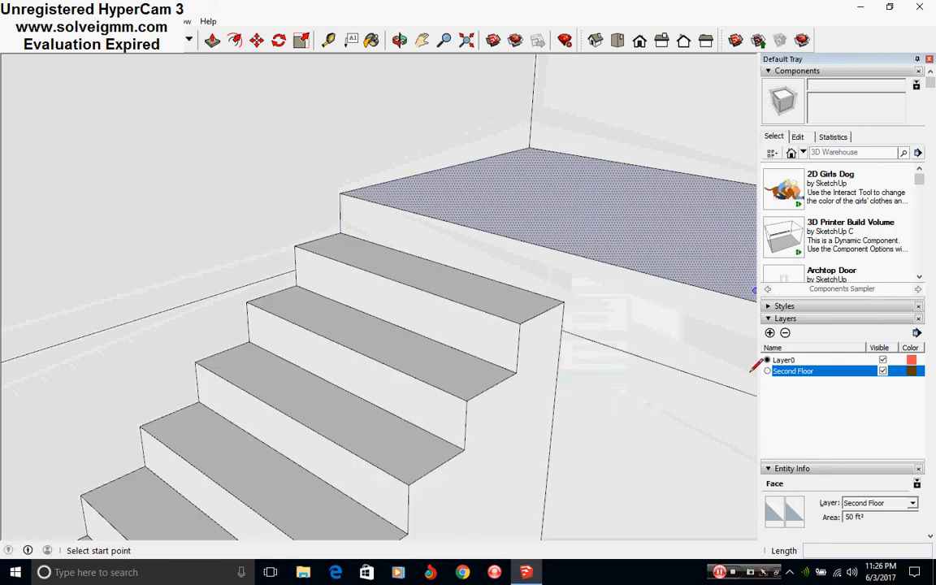
{"action": "left_click", "coordinate": [517, 353]}
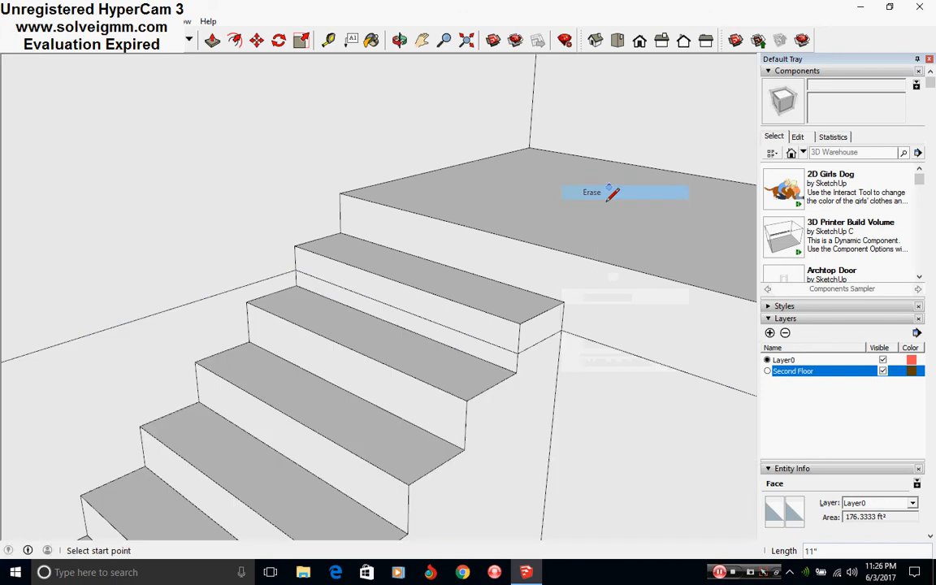
Step: Hide the 6' wall seam beside the top step and the seam lines across that step's side and riser
{"action": "middle_click_drag", "start_coordinate": [616, 191], "coordinate": [326, 234]}
{"action": "left_click_drag", "start_coordinate": [326, 234], "coordinate": [402, 372]}
{"action": "mouse_move", "coordinate": [402, 373]}
{"action": "middle_mouse_down"}
{"action": "mouse_move", "coordinate": [428, 320]}
{"action": "mouse_move", "coordinate": [506, 332]}
{"action": "middle_mouse_up"}
{"action": "right_click", "coordinate": [540, 346]}
{"action": "left_click", "coordinate": [561, 381]}
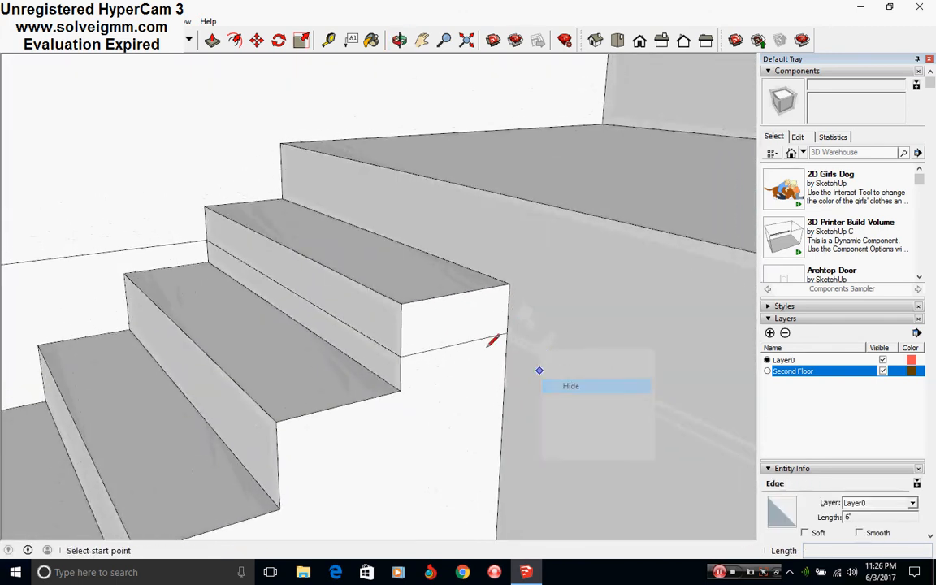
{"action": "right_click", "coordinate": [476, 341]}
{"action": "right_click", "coordinate": [476, 342]}
{"action": "left_click", "coordinate": [508, 378]}
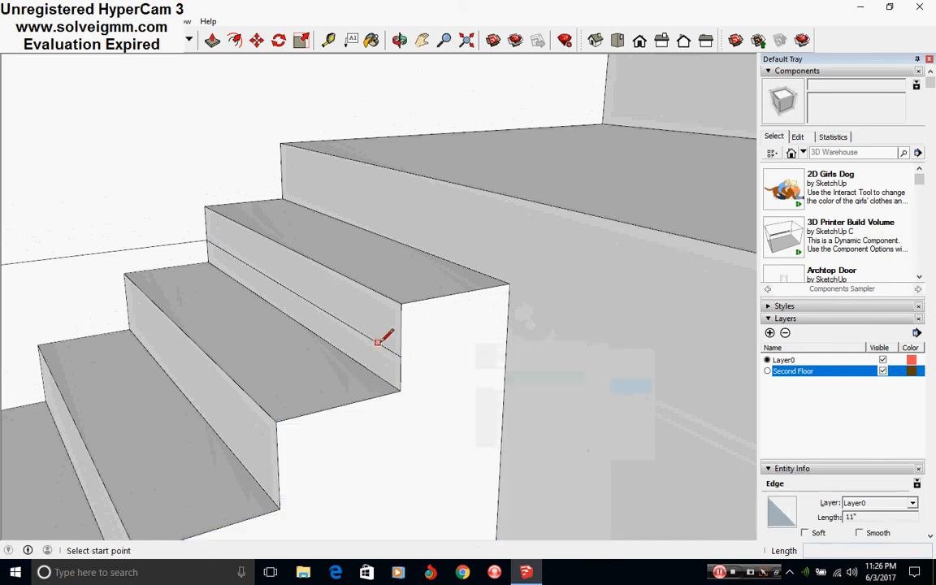
{"action": "right_click", "coordinate": [381, 345]}
{"action": "left_click", "coordinate": [412, 384]}
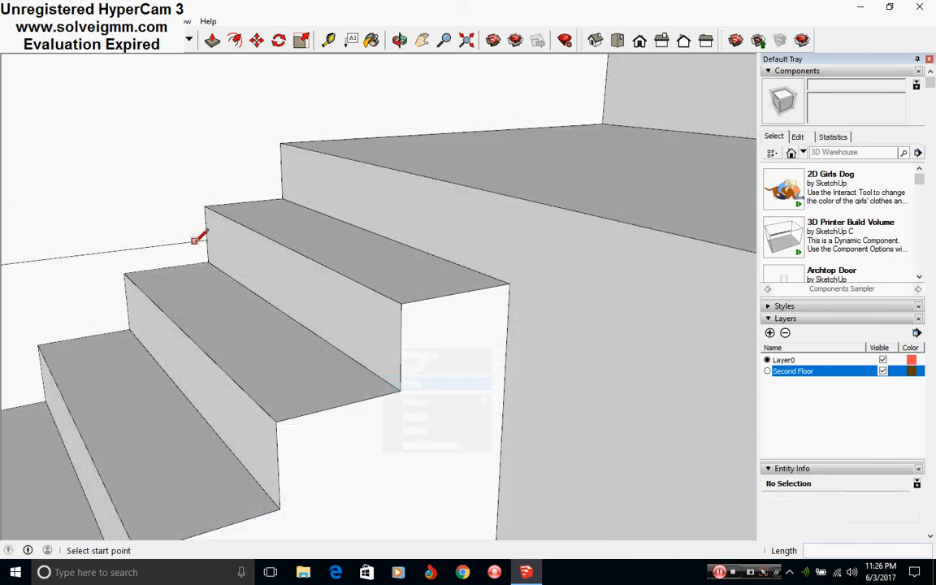
Step: Hide the floor seam lines on the stairwell walls: beside the stairs, above the doorway and along the opposite wall
{"action": "right_click", "coordinate": [195, 246]}
{"action": "left_click", "coordinate": [232, 280]}
{"action": "middle_click_drag", "start_coordinate": [568, 276], "coordinate": [191, 165]}
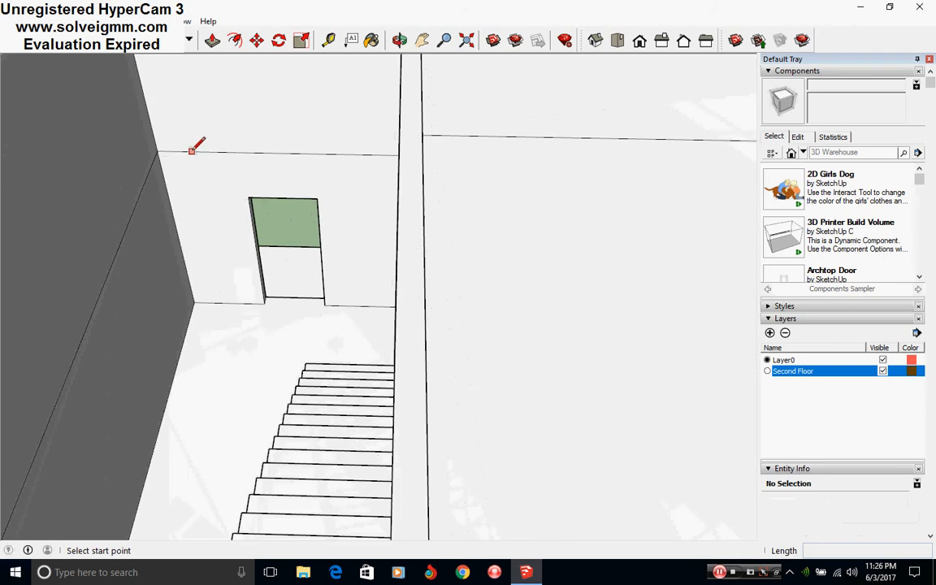
{"action": "right_click", "coordinate": [166, 151]}
{"action": "left_click", "coordinate": [219, 188]}
{"action": "right_click", "coordinate": [146, 180]}
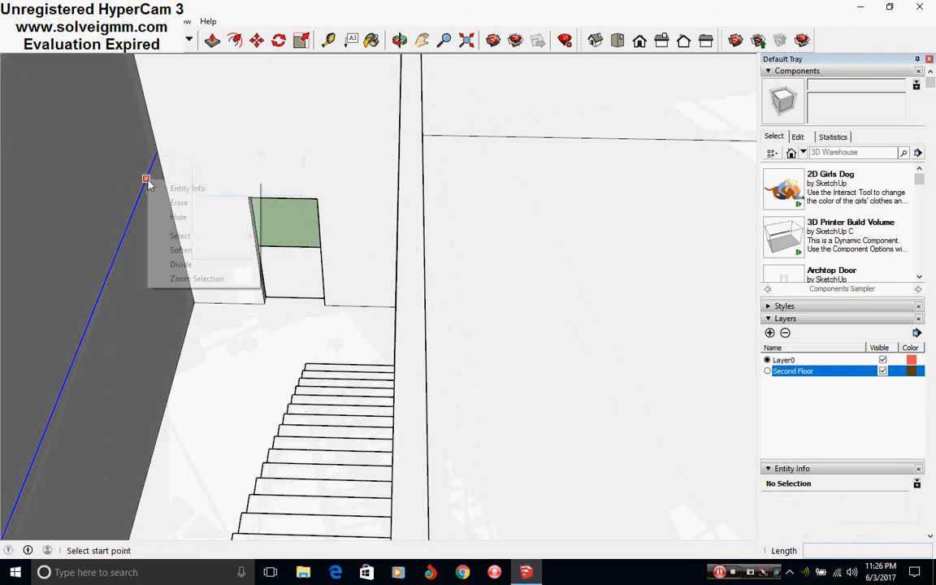
{"action": "left_click", "coordinate": [184, 217]}
Step: Erase the seam edges on the narrow face beside the staircase
{"action": "middle_click_drag", "start_coordinate": [88, 272], "coordinate": [516, 345]}
{"action": "scroll", "coordinate": [527, 263], "scroll_direction": "up", "scroll_amount": 5}
{"action": "mouse_move", "coordinate": [436, 193]}
{"action": "middle_mouse_down"}
{"action": "mouse_move", "coordinate": [515, 270]}
{"action": "mouse_move", "coordinate": [486, 299]}
{"action": "mouse_move", "coordinate": [251, 201]}
{"action": "mouse_move", "coordinate": [308, 228]}
{"action": "middle_mouse_up"}
{"action": "key", "text": "l"}
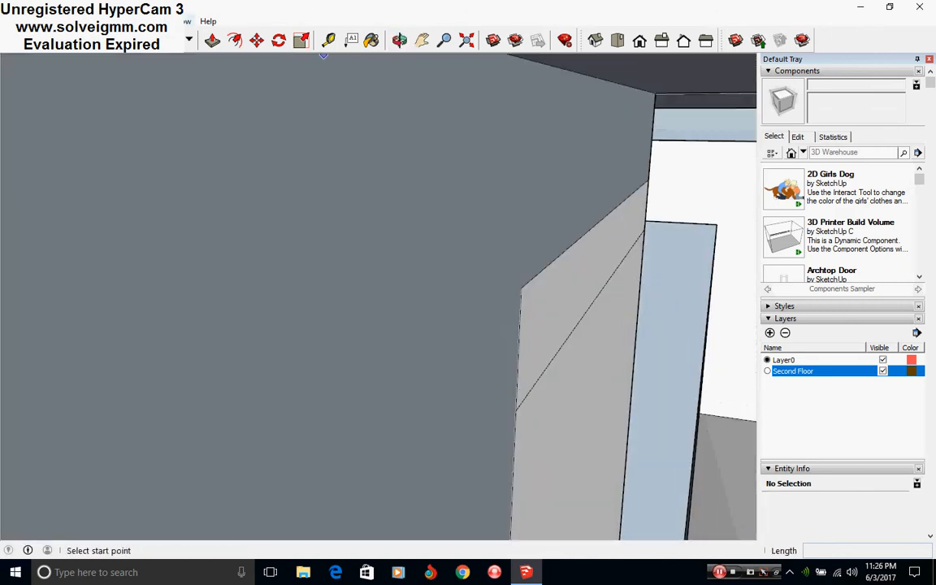
{"action": "key", "text": "e"}
{"action": "mouse_move", "coordinate": [644, 236]}
{"action": "left_mouse_down"}
{"action": "mouse_move", "coordinate": [650, 224]}
{"action": "mouse_move", "coordinate": [650, 238]}
{"action": "left_mouse_up"}
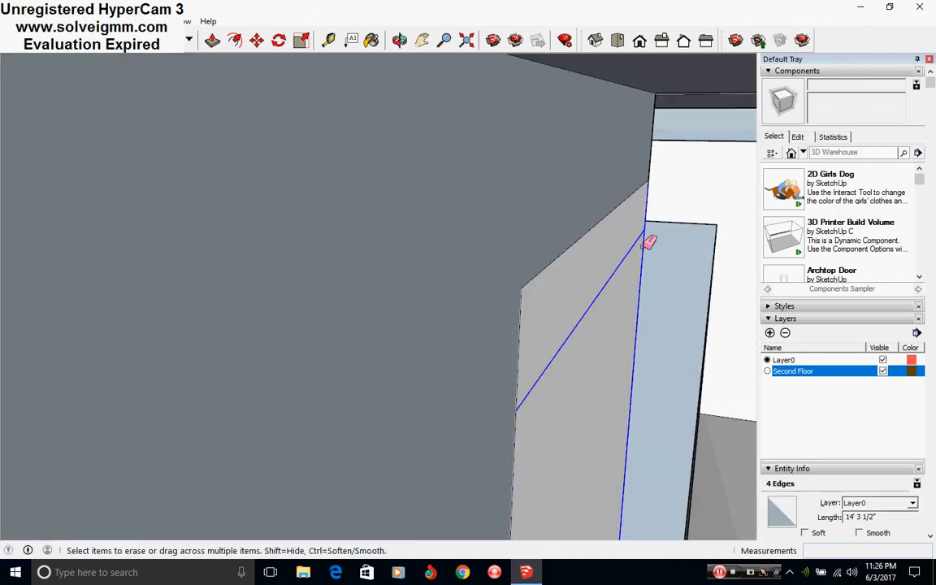
{"action": "mouse_move", "coordinate": [650, 238]}
{"action": "middle_mouse_down"}
{"action": "mouse_move", "coordinate": [932, 420]}
{"action": "mouse_move", "coordinate": [434, 377]}
{"action": "middle_mouse_up"}
{"action": "mouse_move", "coordinate": [485, 355]}
{"action": "middle_mouse_down"}
{"action": "mouse_move", "coordinate": [443, 339]}
{"action": "mouse_move", "coordinate": [441, 280]}
{"action": "middle_mouse_up"}
{"action": "key", "text": "l"}
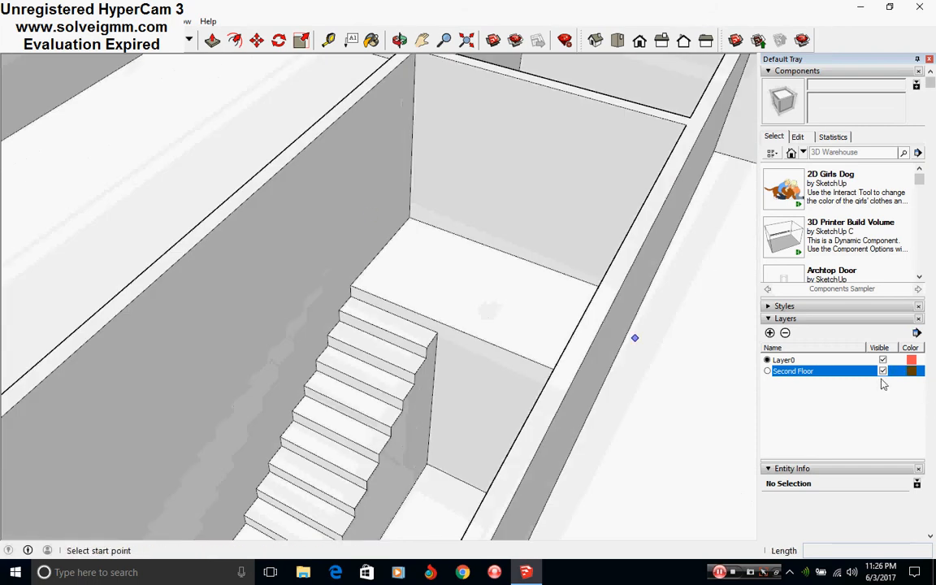
Step: Hide the Second Floor layer and assign the part of the top step above the ground-floor walls to Second Floor
{"action": "left_click", "coordinate": [883, 371]}
{"action": "middle_click_drag", "start_coordinate": [482, 347], "coordinate": [405, 318]}
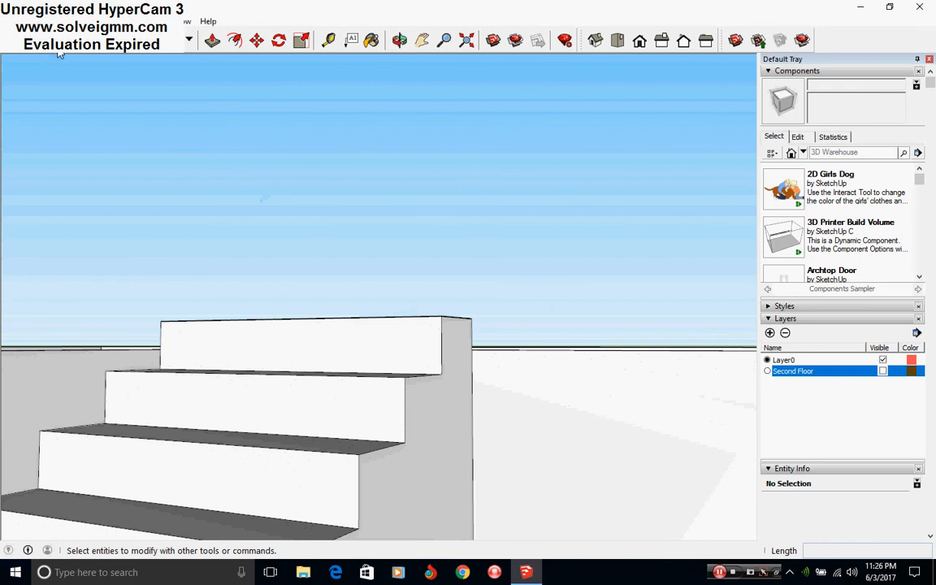
{"action": "key", "text": "space"}
{"action": "left_click_drag", "start_coordinate": [105, 337], "coordinate": [104, 327]}
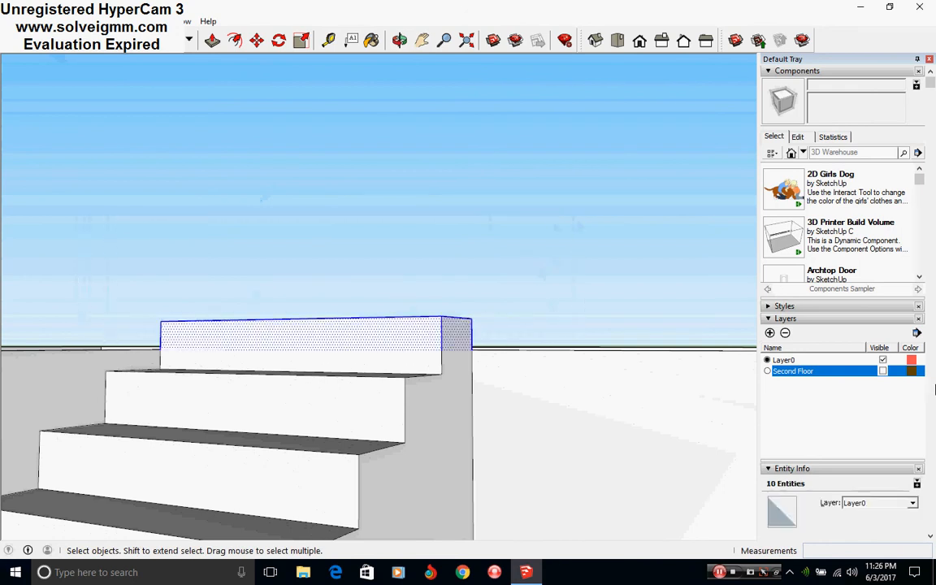
{"action": "left_click", "coordinate": [912, 503]}
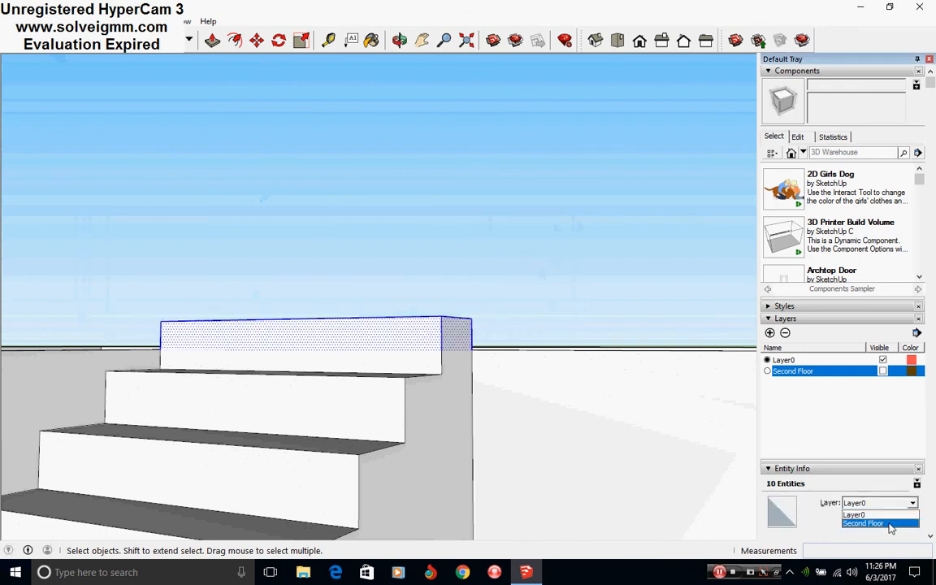
{"action": "left_click", "coordinate": [862, 524]}
{"action": "middle_click_drag", "start_coordinate": [283, 329], "coordinate": [433, 389]}
{"action": "scroll", "coordinate": [425, 307], "scroll_direction": "down", "scroll_amount": 4}
{"action": "scroll", "coordinate": [363, 351], "scroll_direction": "down", "scroll_amount": 2}
{"action": "scroll", "coordinate": [433, 388], "scroll_direction": "up", "scroll_amount": 1}
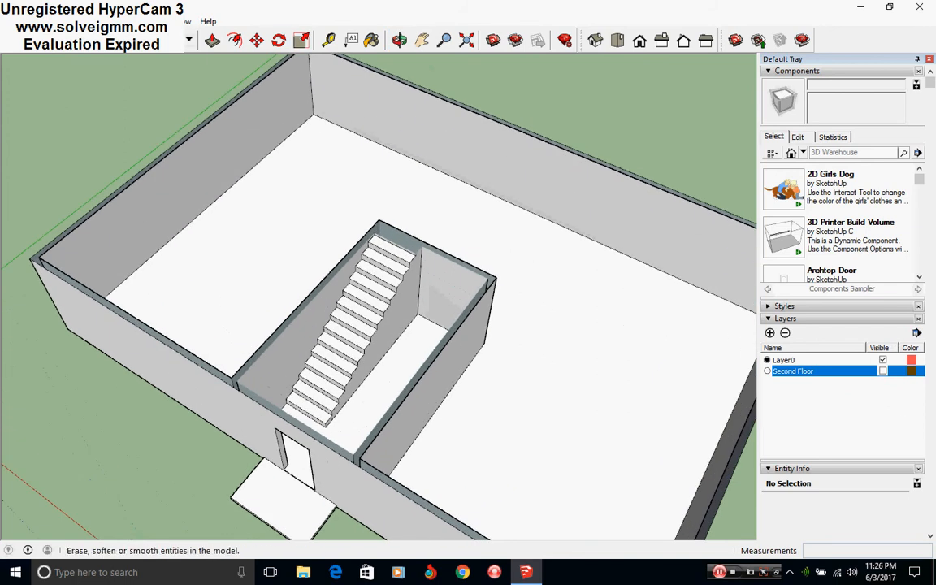
Step: Draw a 1' line from the corner nearest the front door along the base of the stairwell's open long wall
{"action": "left_click", "coordinate": [70, 40]}
{"action": "scroll", "coordinate": [432, 293], "scroll_direction": "up", "scroll_amount": 3}
{"action": "mouse_move", "coordinate": [439, 297]}
{"action": "middle_mouse_down"}
{"action": "mouse_move", "coordinate": [800, 396]}
{"action": "mouse_move", "coordinate": [845, 398]}
{"action": "middle_mouse_up"}
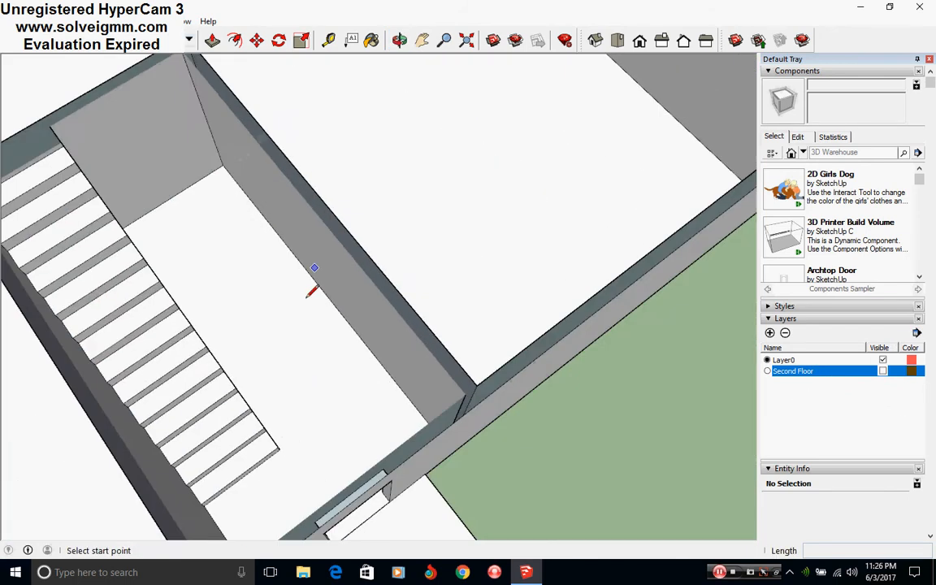
{"action": "mouse_move", "coordinate": [314, 288]}
{"action": "middle_mouse_down"}
{"action": "mouse_move", "coordinate": [446, 359]}
{"action": "mouse_move", "coordinate": [510, 361]}
{"action": "middle_mouse_up"}
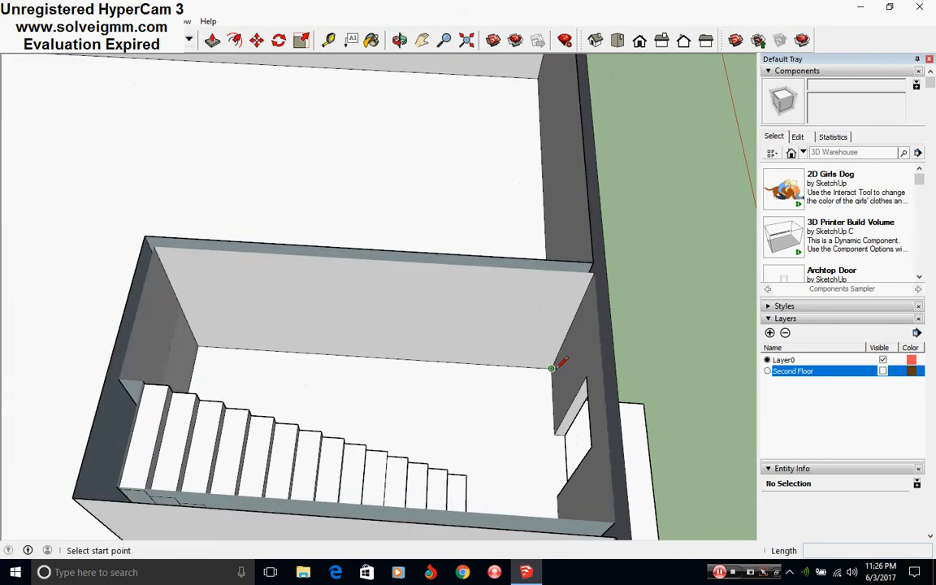
{"action": "left_click", "coordinate": [551, 368]}
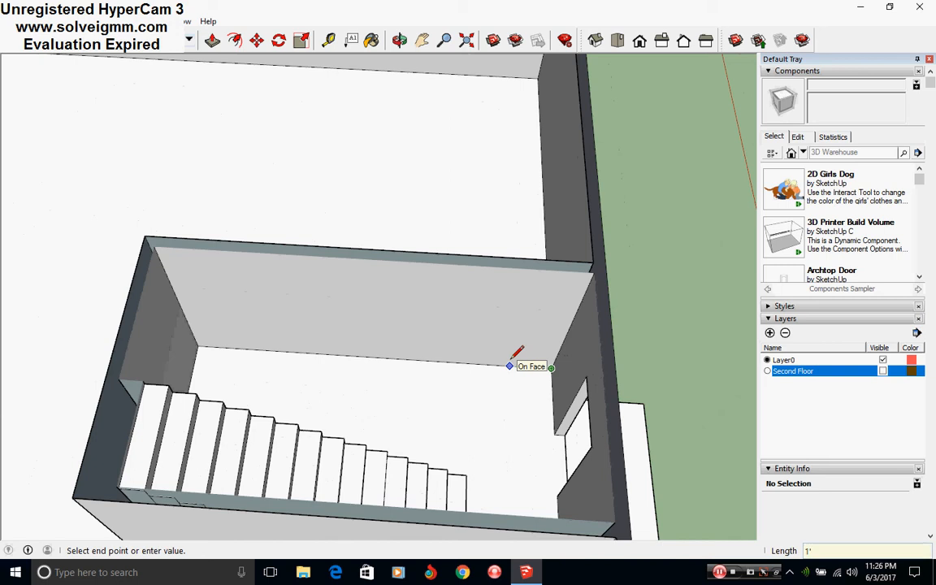
{"action": "key", "text": "Escape"}
Step: Draw a 6'8" tall doorway outline on the stairwell's open long wall, starting at the end of the 1' line
{"action": "left_click", "coordinate": [531, 367]}
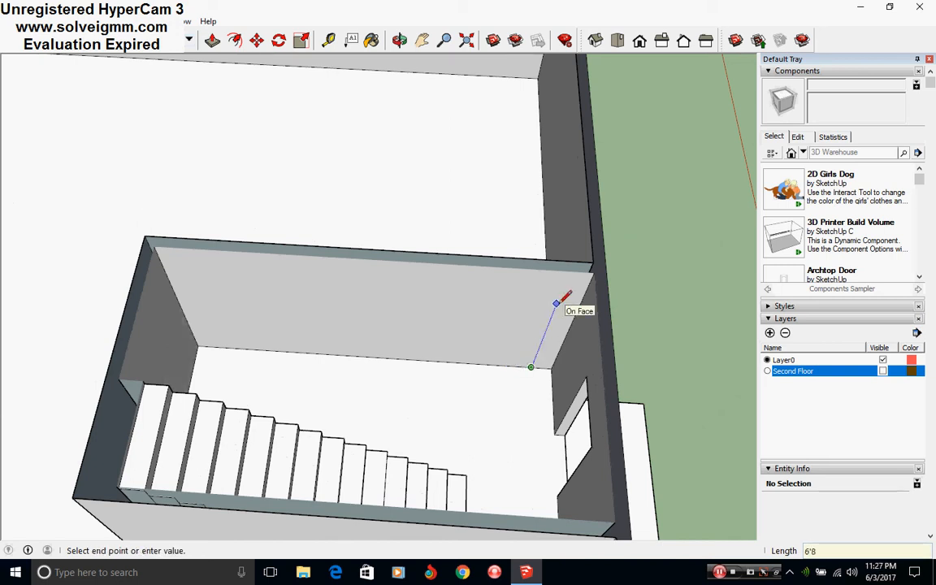
{"action": "left_click", "coordinate": [557, 301]}
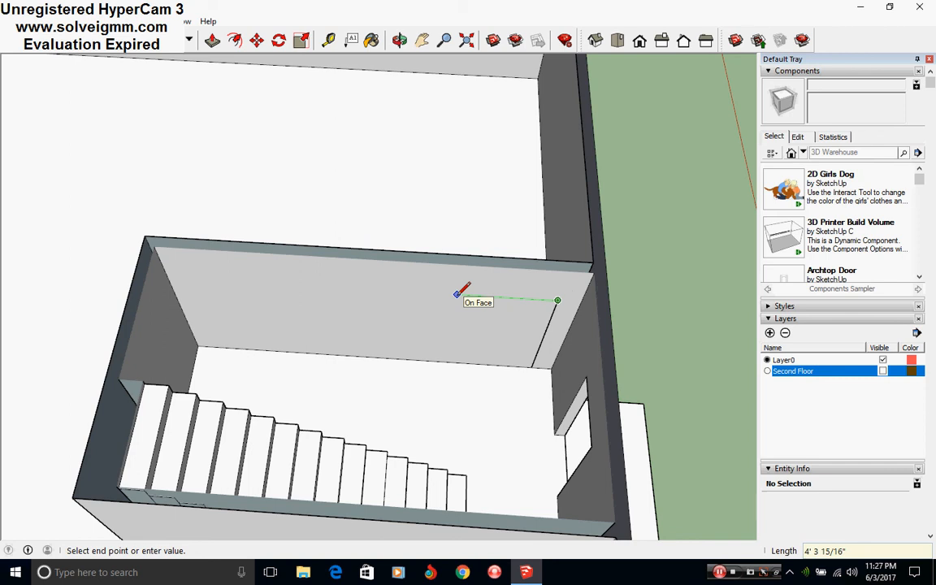
{"action": "left_click", "coordinate": [417, 291]}
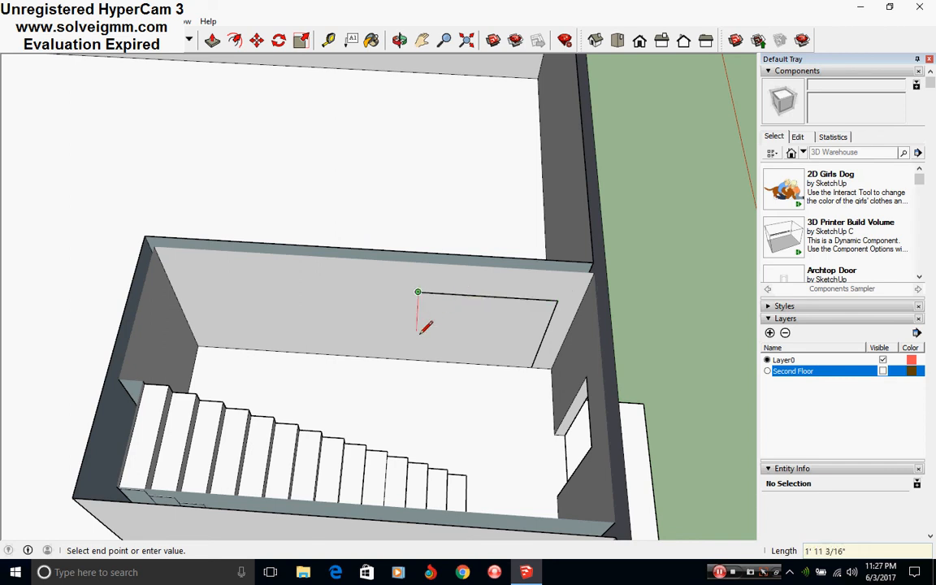
{"action": "left_click", "coordinate": [412, 359]}
Step: Draw a ground-floor doorway outline on the stair-side wall between the front corner and the first step, and push it through the wall
{"action": "middle_click_drag", "start_coordinate": [412, 359], "coordinate": [243, 283]}
{"action": "left_click", "coordinate": [236, 281]}
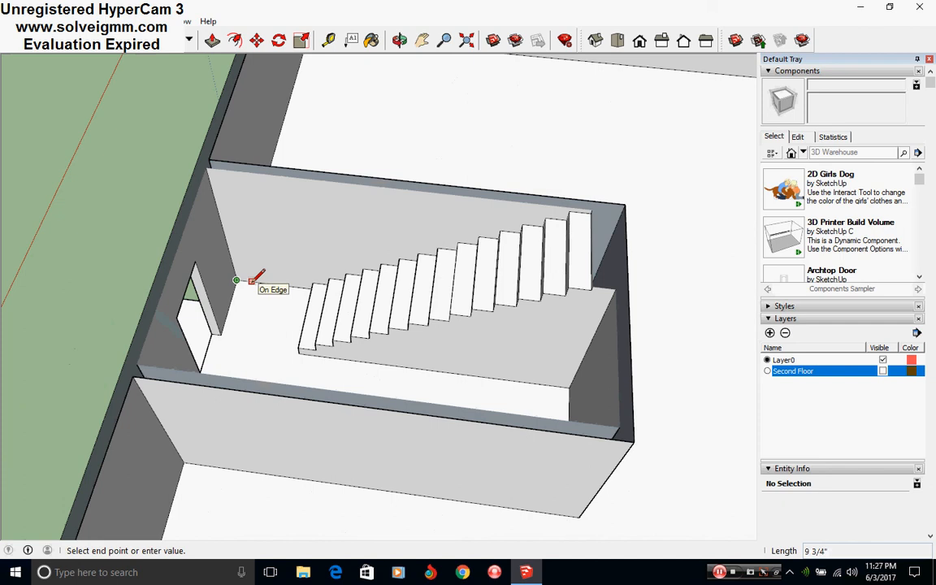
{"action": "key", "text": "Return"}
{"action": "left_click", "coordinate": [245, 280]}
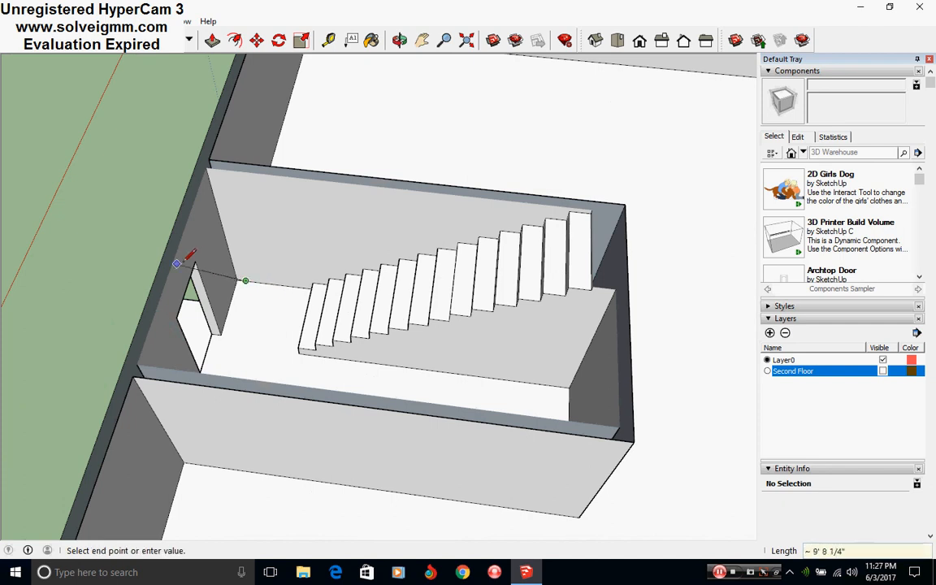
{"action": "left_click", "coordinate": [225, 202]}
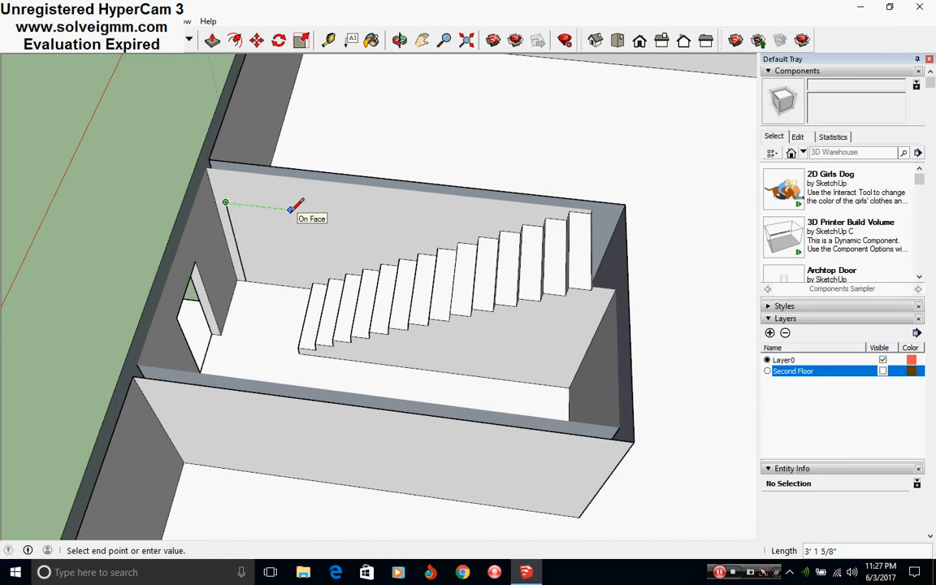
{"action": "left_click", "coordinate": [299, 285]}
{"action": "left_click", "coordinate": [212, 40]}
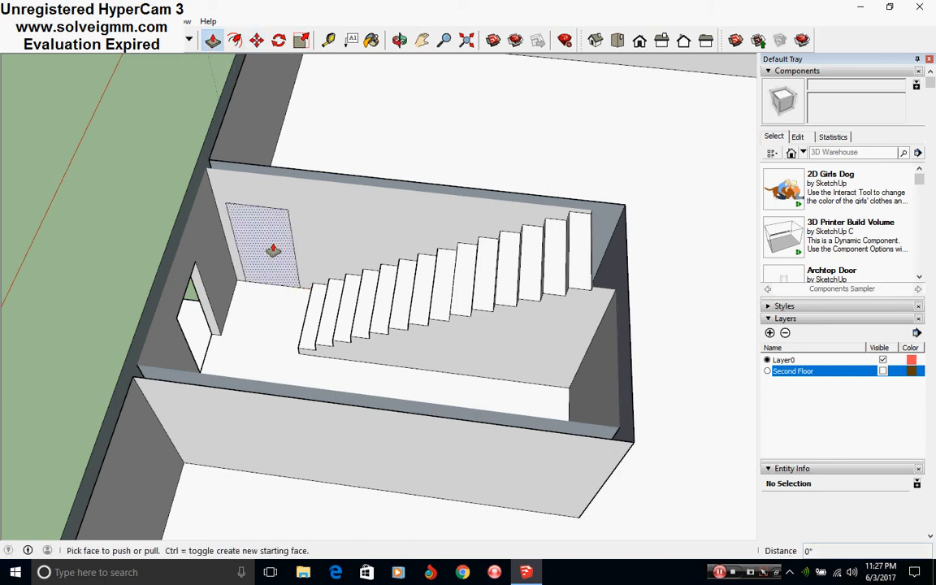
{"action": "left_click_drag", "start_coordinate": [273, 250], "coordinate": [274, 286]}
{"action": "right_click", "coordinate": [279, 280]}
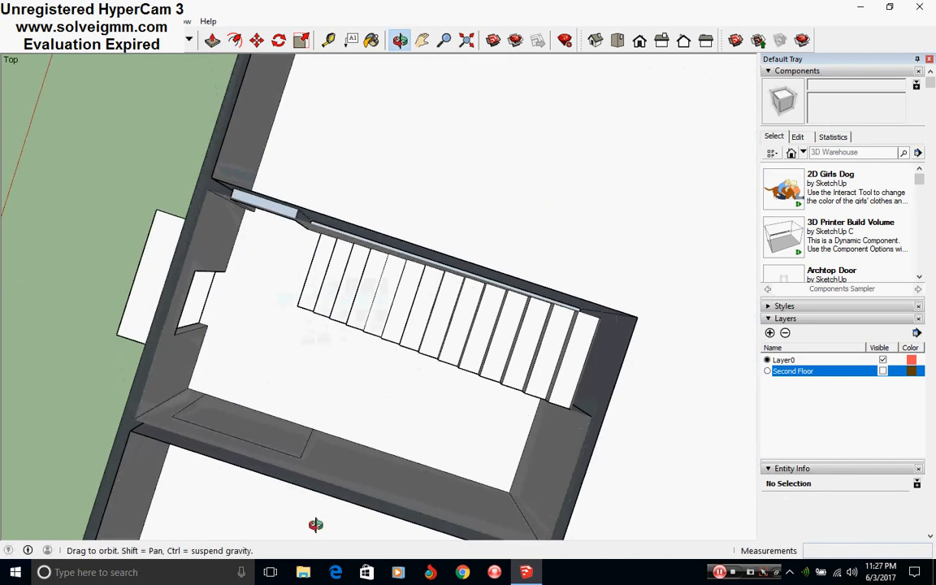
Step: Push the doorway outline on the stairwell's open long wall through to the adjoining room
{"action": "middle_click_drag", "start_coordinate": [315, 524], "coordinate": [266, 459]}
{"action": "left_click", "coordinate": [212, 40]}
{"action": "scroll", "coordinate": [317, 236], "scroll_direction": "up", "scroll_amount": 5}
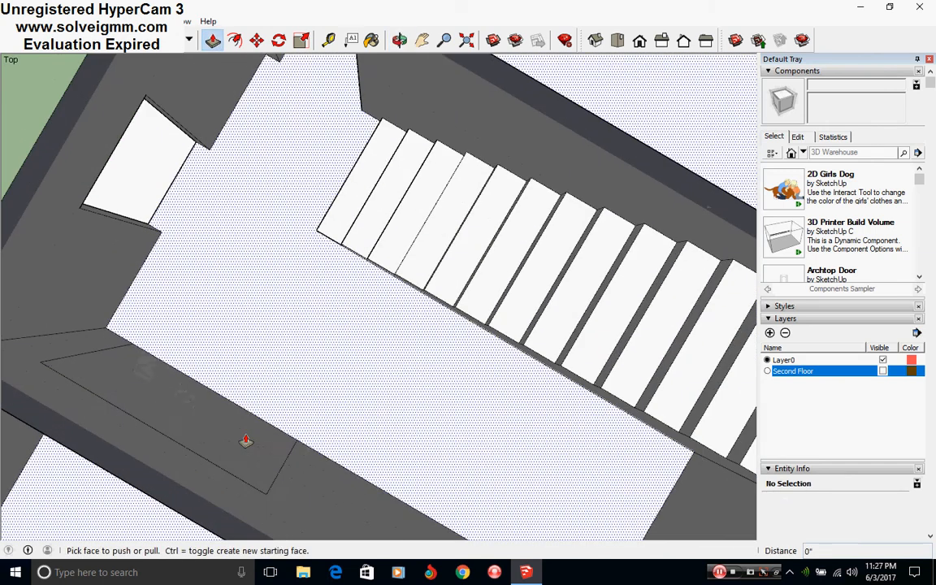
{"action": "left_click_drag", "start_coordinate": [257, 450], "coordinate": [193, 420]}
{"action": "middle_click_drag", "start_coordinate": [193, 420], "coordinate": [398, 389]}
{"action": "scroll", "coordinate": [393, 375], "scroll_direction": "down", "scroll_amount": 3}
Step: Make the Second Floor layer visible again
{"action": "left_click", "coordinate": [81, 40]}
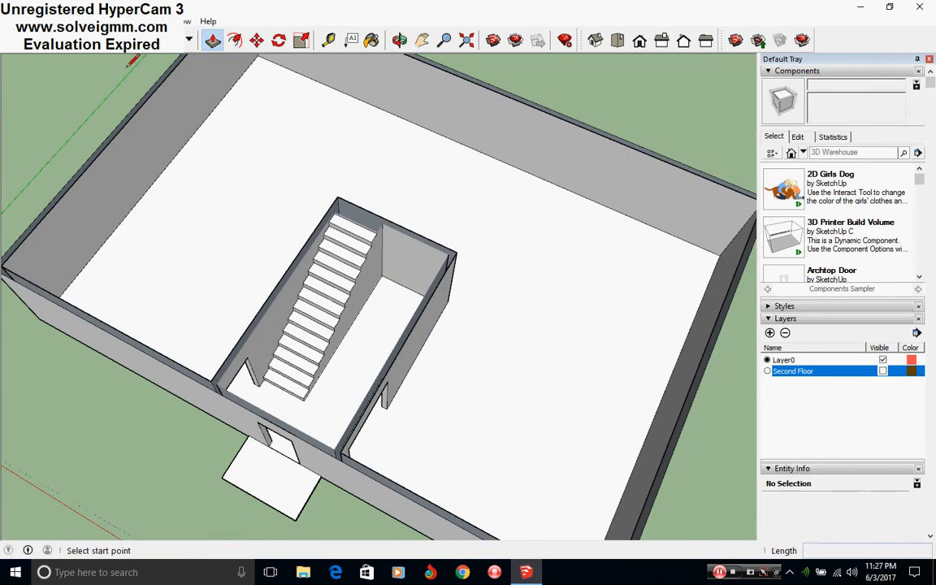
{"action": "left_click", "coordinate": [883, 370]}
{"action": "key", "text": "o"}
{"action": "scroll", "coordinate": [439, 184], "scroll_direction": "up", "scroll_amount": 5}
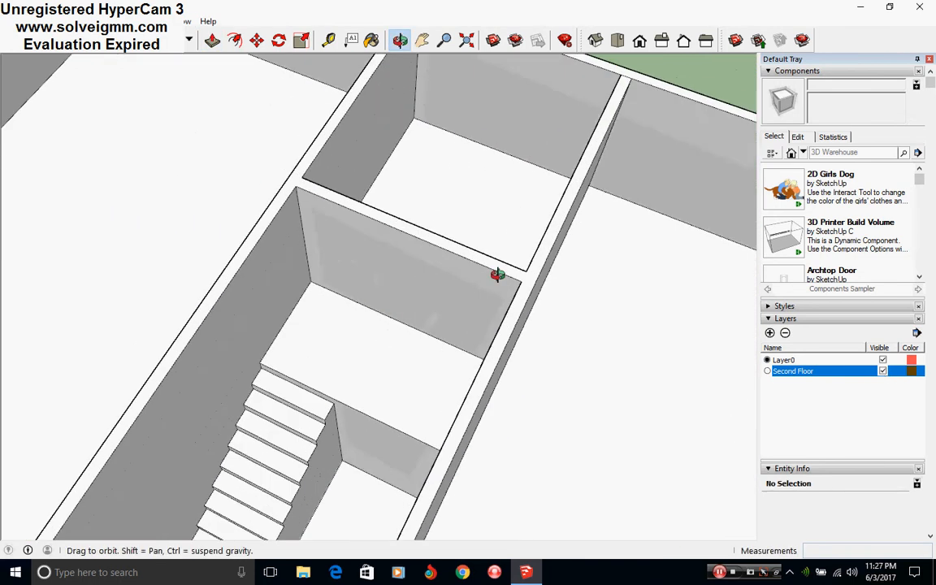
{"action": "middle_click_drag", "start_coordinate": [497, 275], "coordinate": [426, 303]}
{"action": "left_click", "coordinate": [410, 307]}
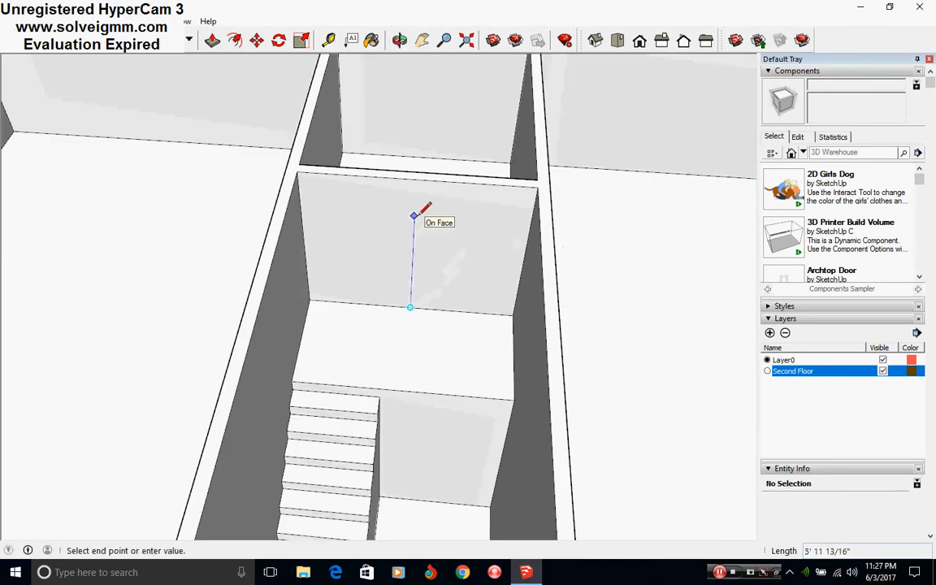
{"action": "middle_click_drag", "start_coordinate": [413, 216], "coordinate": [65, 274]}
{"action": "middle_click_drag", "start_coordinate": [163, 279], "coordinate": [342, 327]}
{"action": "key", "text": "Escape"}
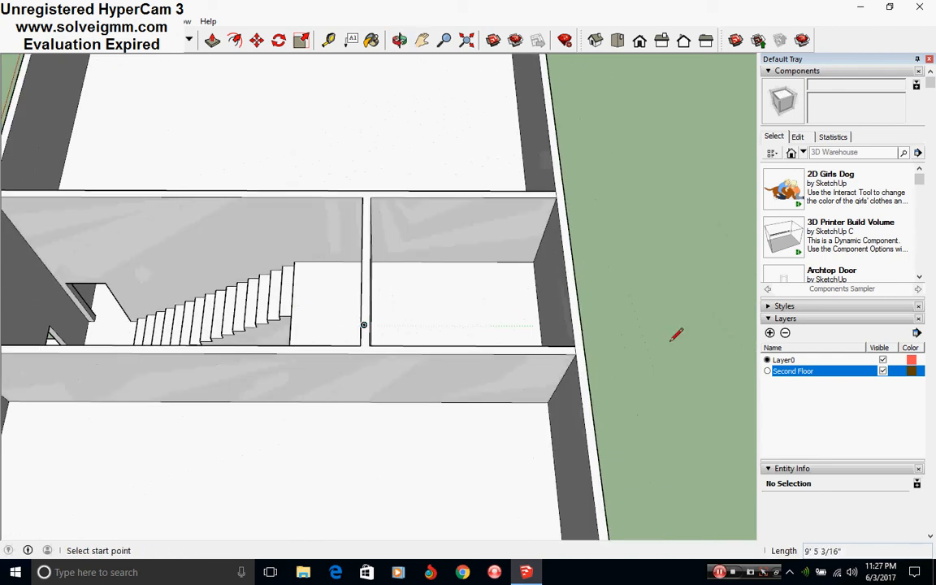
Step: Make Second Floor the current layer and outline a 2'6" by 6'8" doorway on the landing's stair-side wall, 6" from the corner
{"action": "middle_click_drag", "start_coordinate": [612, 301], "coordinate": [367, 267]}
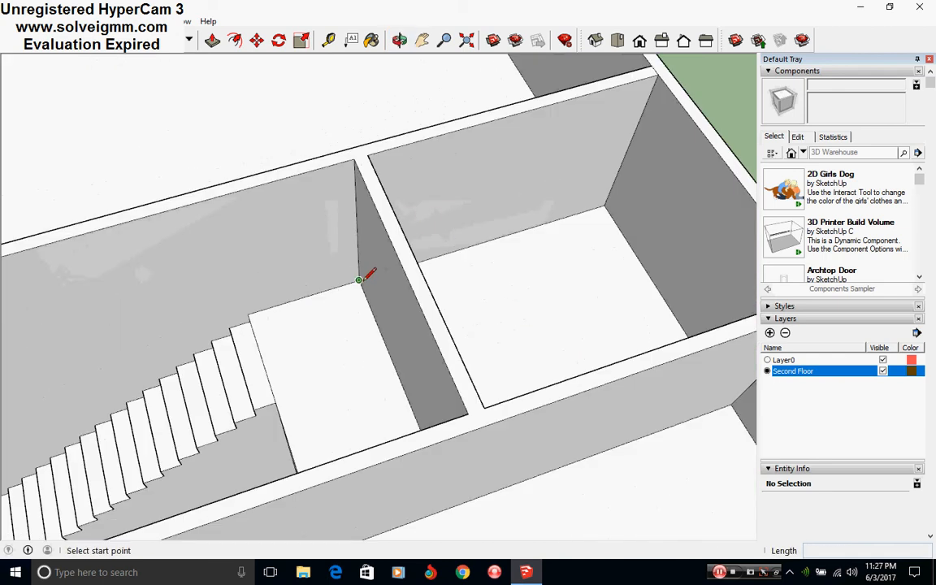
{"action": "left_click", "coordinate": [341, 280]}
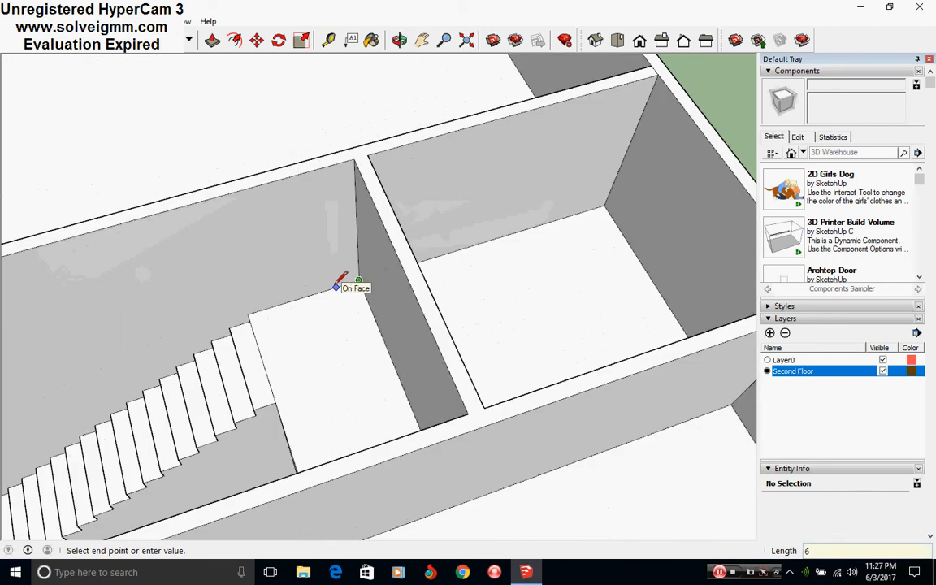
{"action": "key", "text": "Return"}
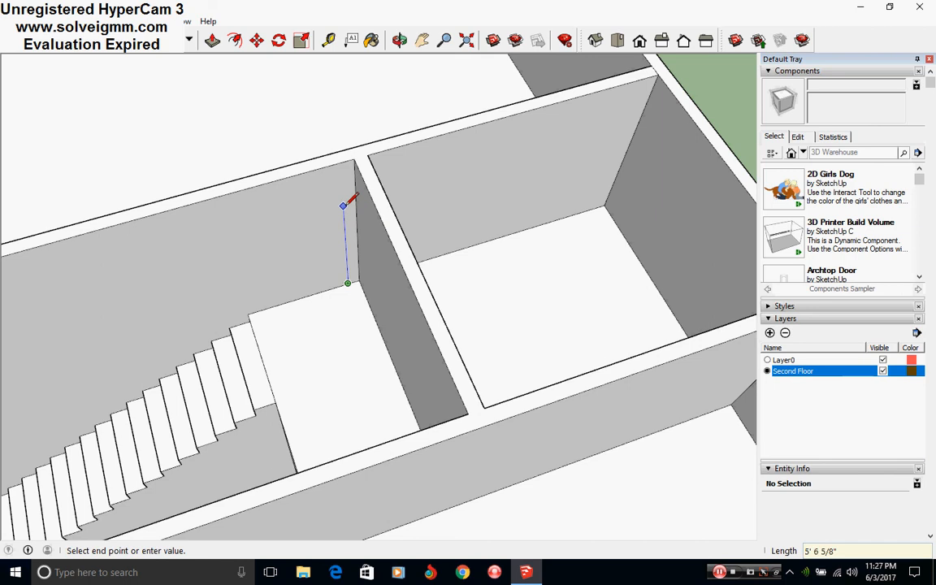
{"action": "left_click", "coordinate": [343, 206]}
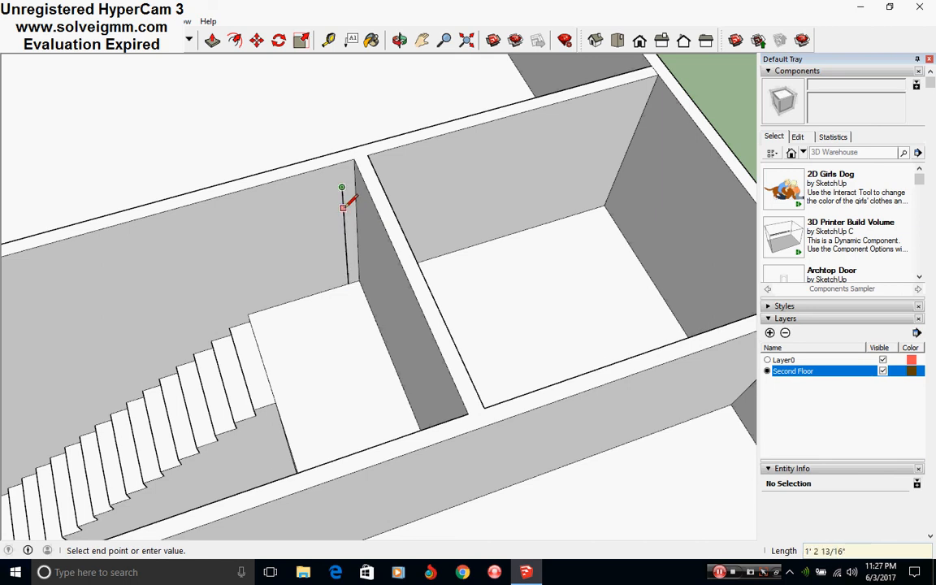
{"action": "left_click", "coordinate": [275, 204]}
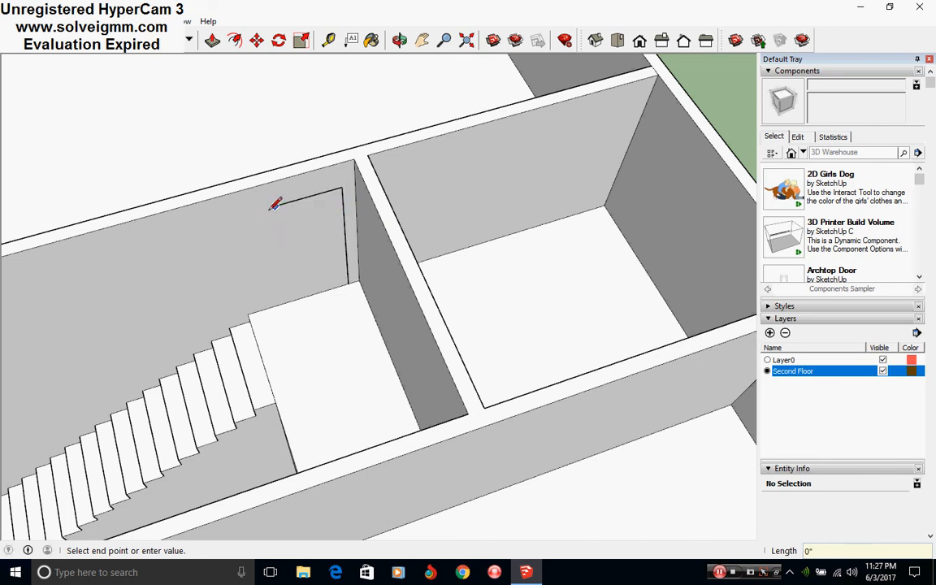
{"action": "left_click", "coordinate": [293, 299]}
{"action": "right_click", "coordinate": [294, 297]}
{"action": "left_click", "coordinate": [260, 44]}
{"action": "middle_click_drag", "start_coordinate": [341, 285], "coordinate": [230, 355]}
{"action": "left_click", "coordinate": [184, 369]}
{"action": "key", "text": "ctrl"}
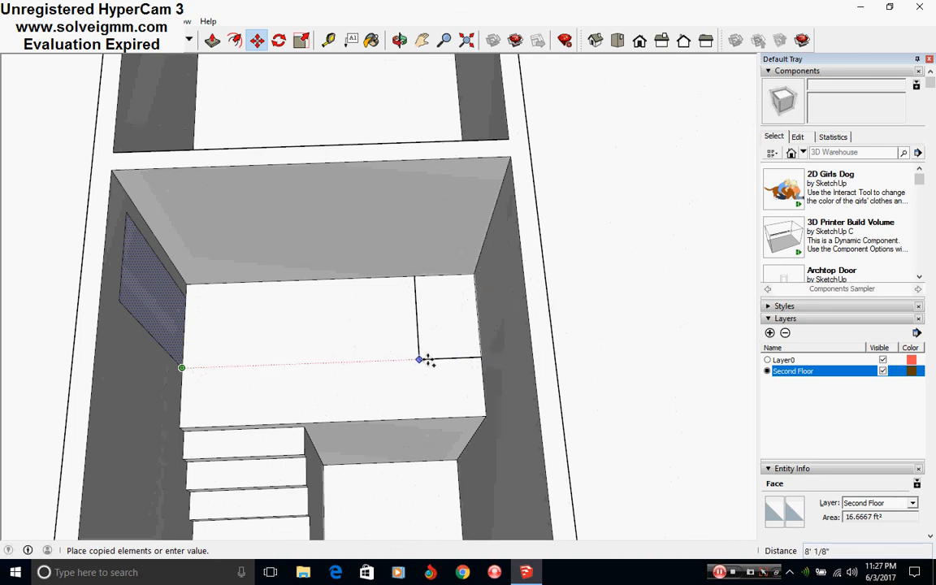
{"action": "scroll", "coordinate": [471, 364], "scroll_direction": "down", "scroll_amount": 4}
{"action": "scroll", "coordinate": [473, 362], "scroll_direction": "up", "scroll_amount": 4}
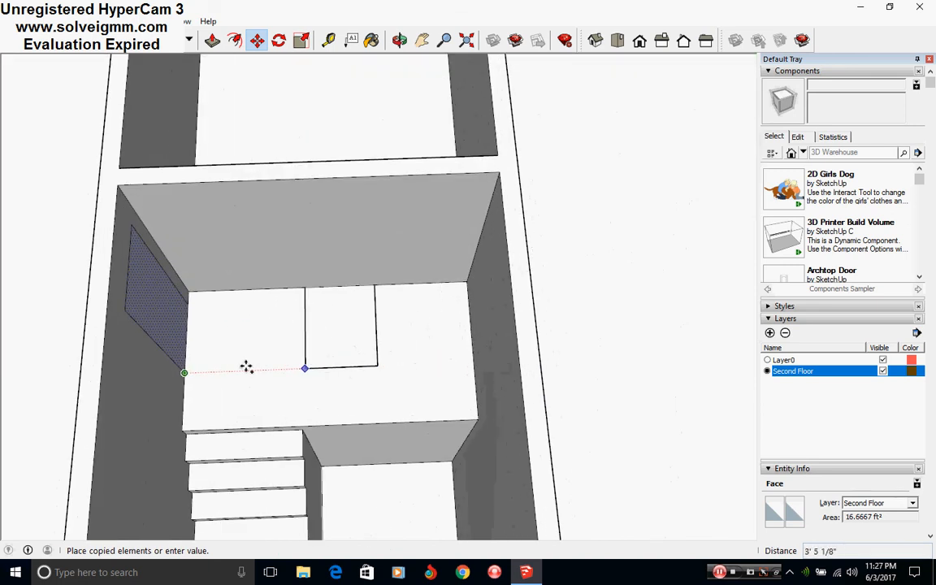
{"action": "key", "text": "Escape"}
Step: Push the landing's stair-side doorway outline 6" through the wall
{"action": "left_click", "coordinate": [234, 39]}
{"action": "left_click", "coordinate": [211, 40]}
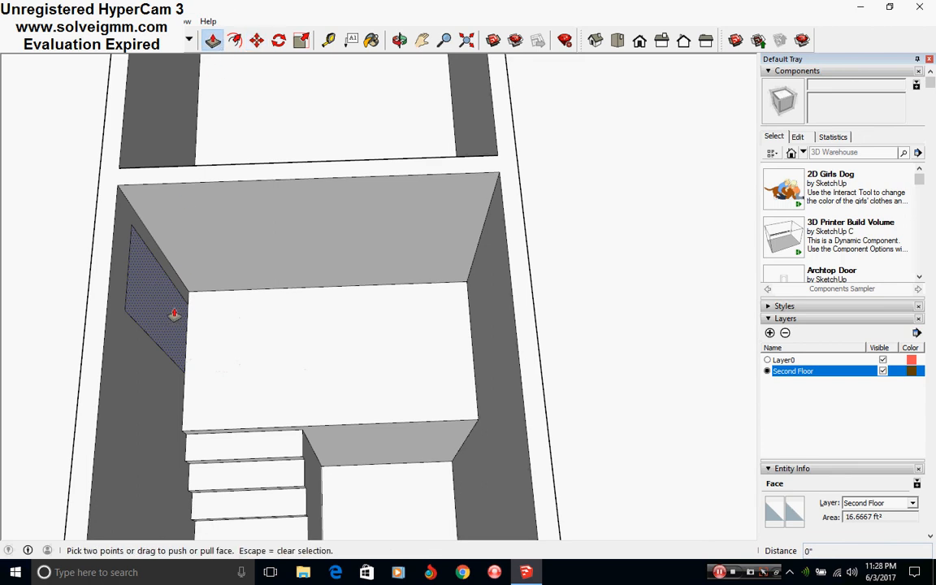
{"action": "left_click", "coordinate": [176, 313]}
{"action": "left_click", "coordinate": [152, 325]}
Step: Draw a 2'6" line along the base of the new landing opening to rebuild its face
{"action": "left_click", "coordinate": [166, 40]}
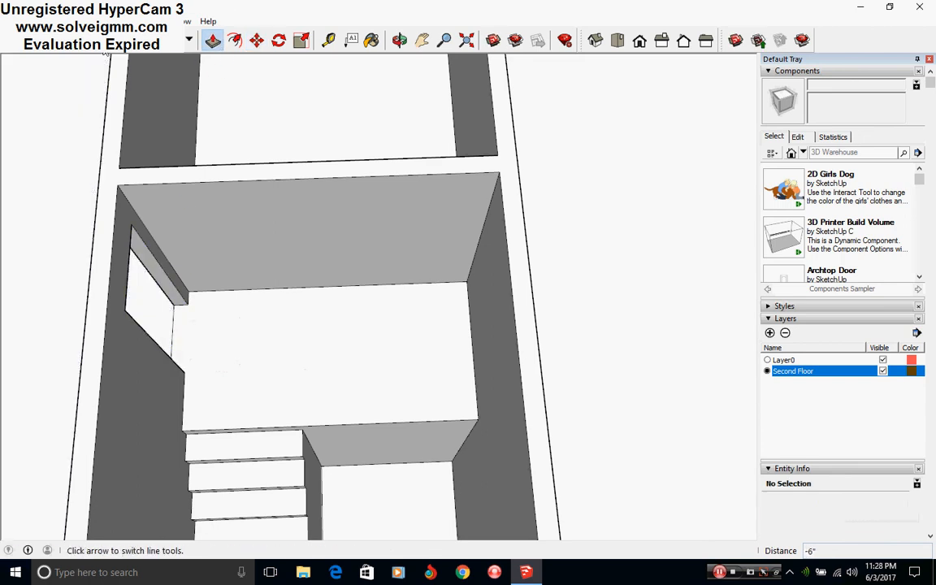
{"action": "left_click", "coordinate": [186, 304]}
{"action": "left_click", "coordinate": [186, 372]}
Step: Copy the rebuilt doorway face 10' across the landing onto the opposite wall
{"action": "right_click", "coordinate": [157, 309]}
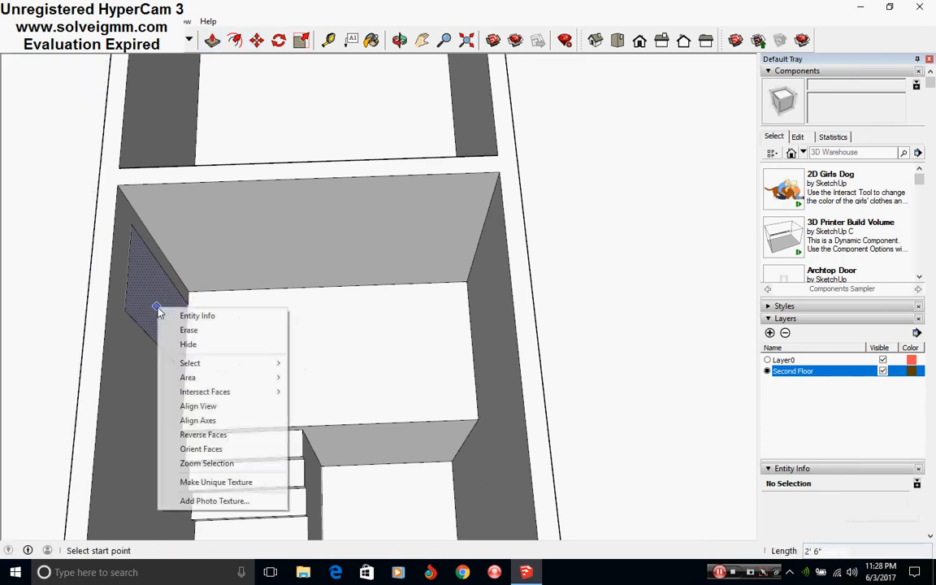
{"action": "key", "text": "Escape"}
{"action": "left_click", "coordinate": [257, 39]}
{"action": "left_click", "coordinate": [205, 220]}
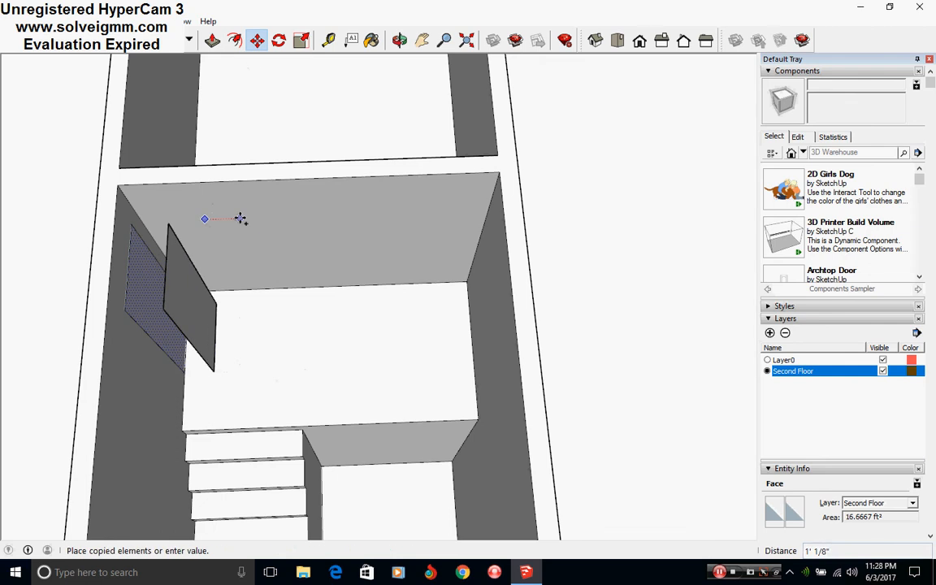
{"action": "type", "text": "10'"}
{"action": "key", "text": "Return"}
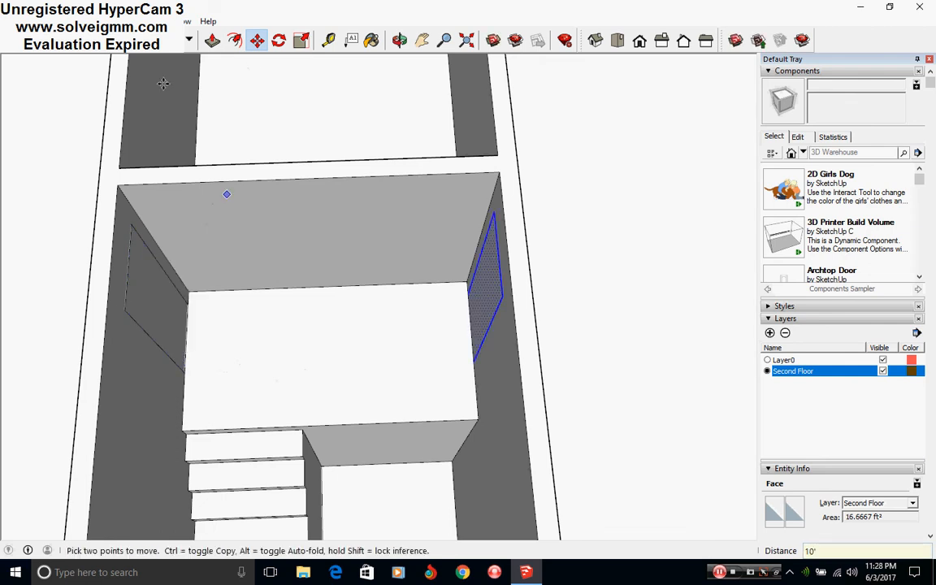
Step: Push the copied doorway face 6" through its wall and erase the face closing the original landing opening
{"action": "key", "text": "p"}
{"action": "left_click", "coordinate": [473, 311]}
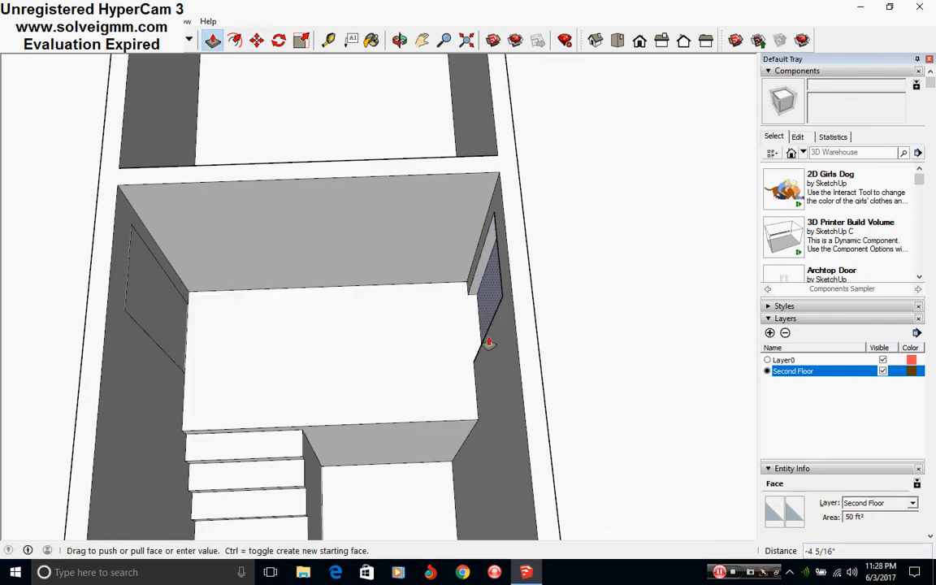
{"action": "left_click", "coordinate": [491, 355]}
{"action": "key", "text": "e"}
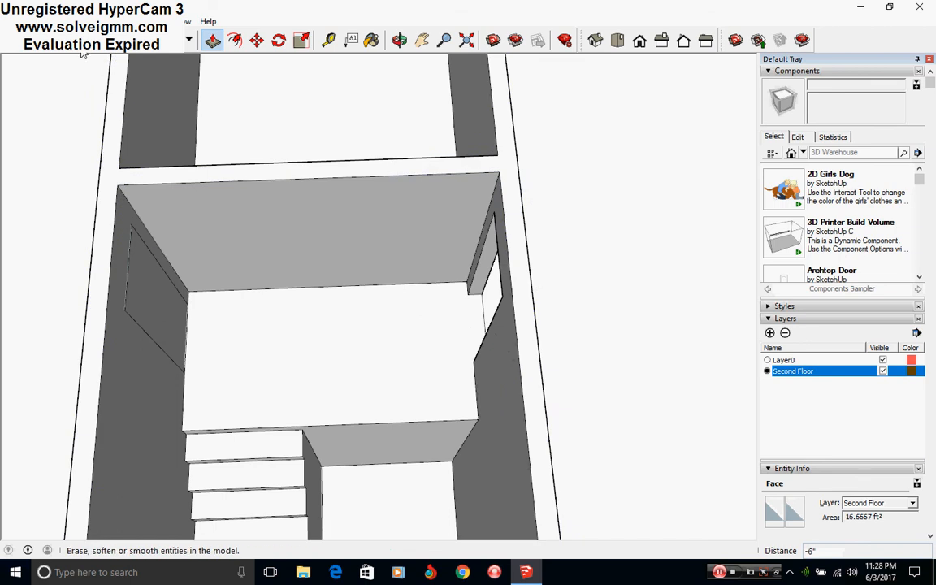
{"action": "left_click", "coordinate": [171, 337]}
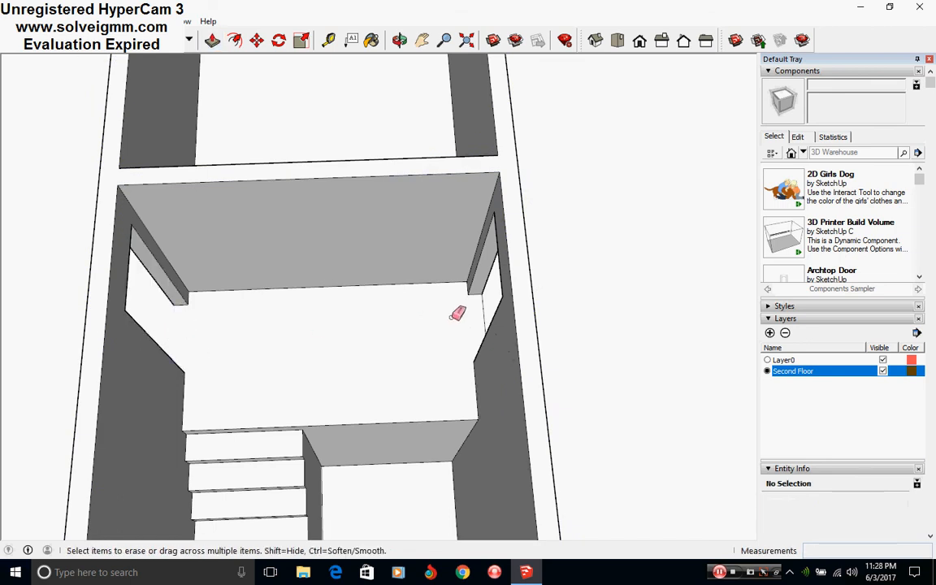
Step: Outline a 2'6" by 6'8" doorway near the corner of the landing's end wall and push it 6" through to the back room
{"action": "middle_click_drag", "start_coordinate": [377, 385], "coordinate": [293, 319]}
{"action": "scroll", "coordinate": [293, 319], "scroll_direction": "down", "scroll_amount": 3}
{"action": "left_click", "coordinate": [105, 39]}
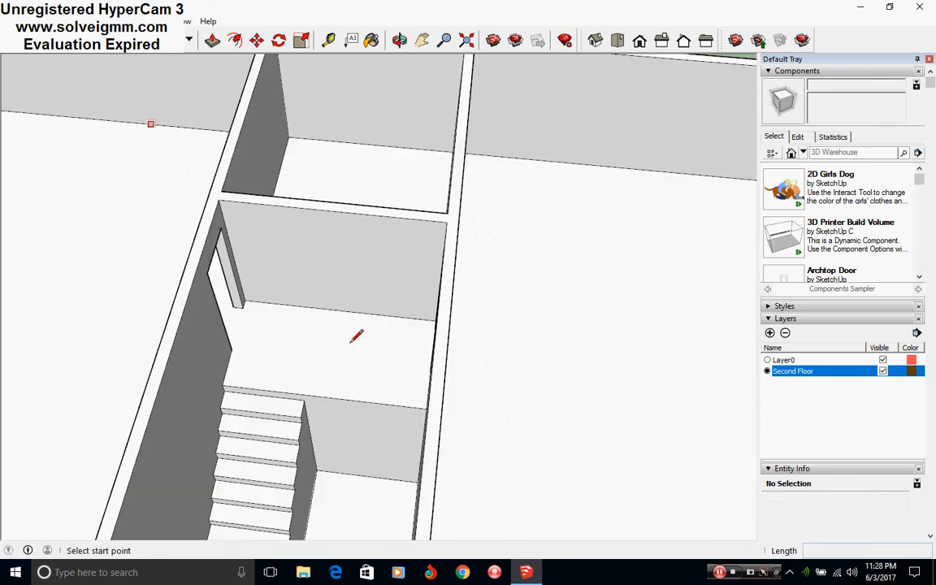
{"action": "scroll", "coordinate": [396, 311], "scroll_direction": "up", "scroll_amount": 1}
{"action": "mouse_move", "coordinate": [397, 310]}
{"action": "middle_mouse_down"}
{"action": "mouse_move", "coordinate": [473, 315]}
{"action": "mouse_move", "coordinate": [437, 306]}
{"action": "middle_mouse_up"}
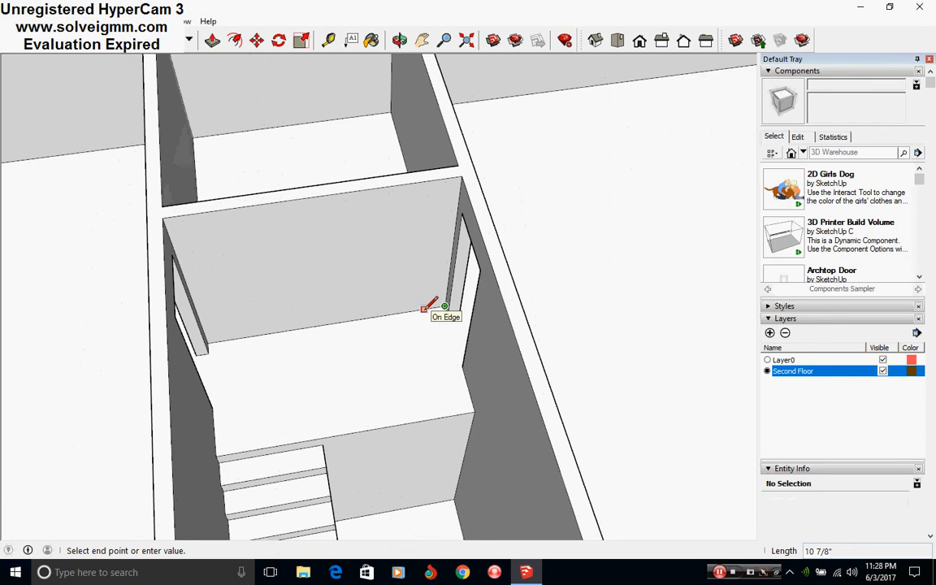
{"action": "key", "text": "Escape"}
{"action": "left_click", "coordinate": [433, 307]}
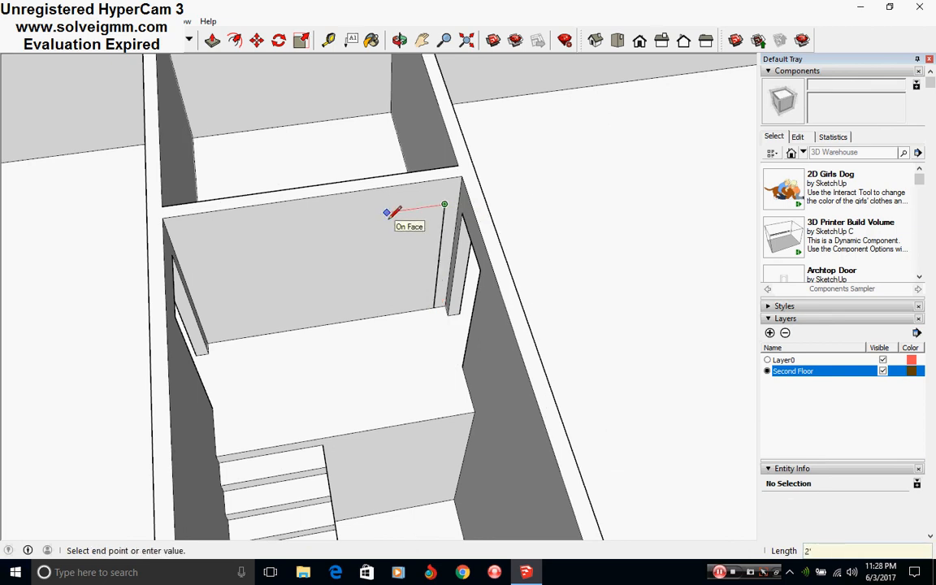
{"action": "left_click", "coordinate": [374, 214]}
{"action": "left_click", "coordinate": [375, 316]}
{"action": "left_click", "coordinate": [213, 40]}
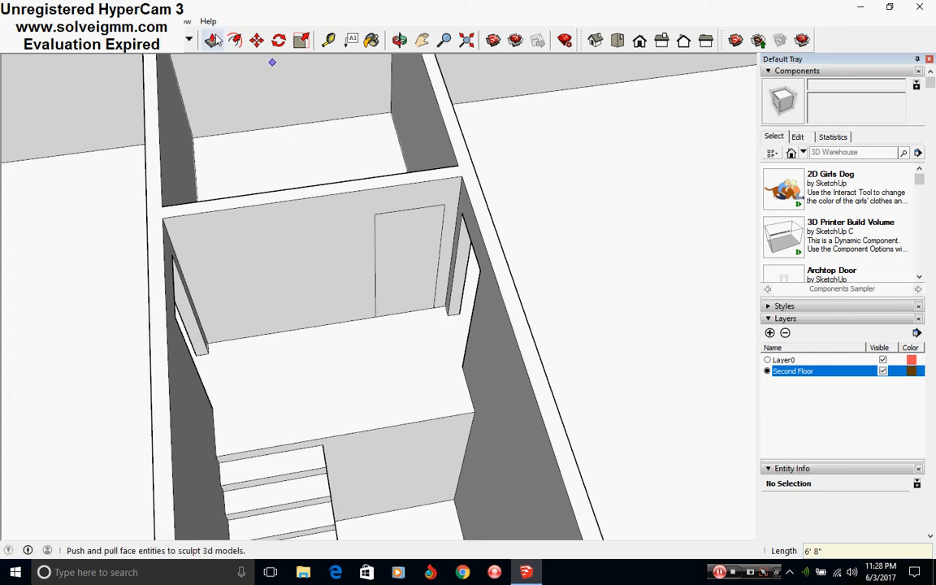
{"action": "left_click_drag", "start_coordinate": [388, 246], "coordinate": [396, 259]}
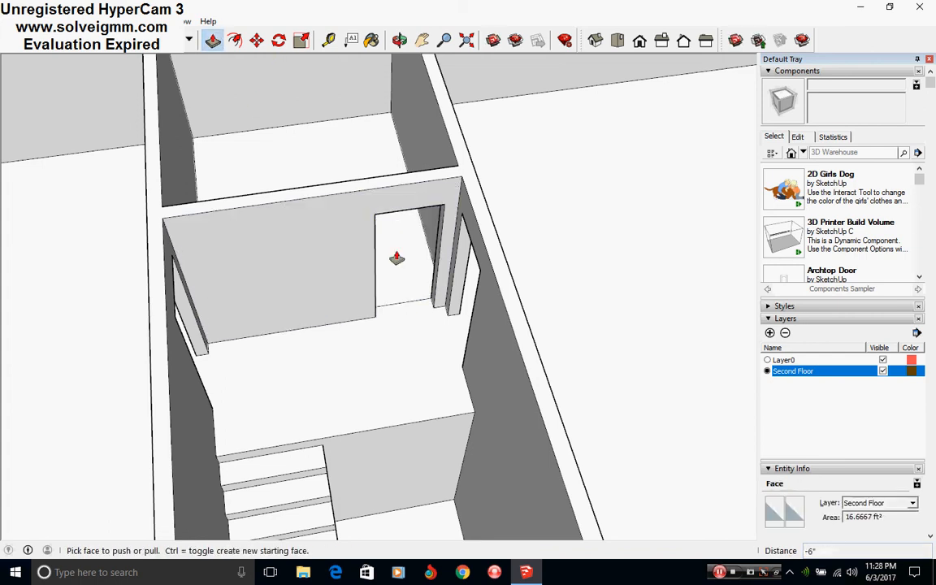
Step: Examine the finished openings around the stairwell and landing from several sides of the house
{"action": "left_click", "coordinate": [157, 40]}
{"action": "scroll", "coordinate": [410, 312], "scroll_direction": "down", "scroll_amount": 5}
{"action": "middle_click_drag", "start_coordinate": [410, 312], "coordinate": [230, 374]}
{"action": "middle_click_drag", "start_coordinate": [617, 341], "coordinate": [482, 206]}
{"action": "scroll", "coordinate": [488, 203], "scroll_direction": "up", "scroll_amount": 6}
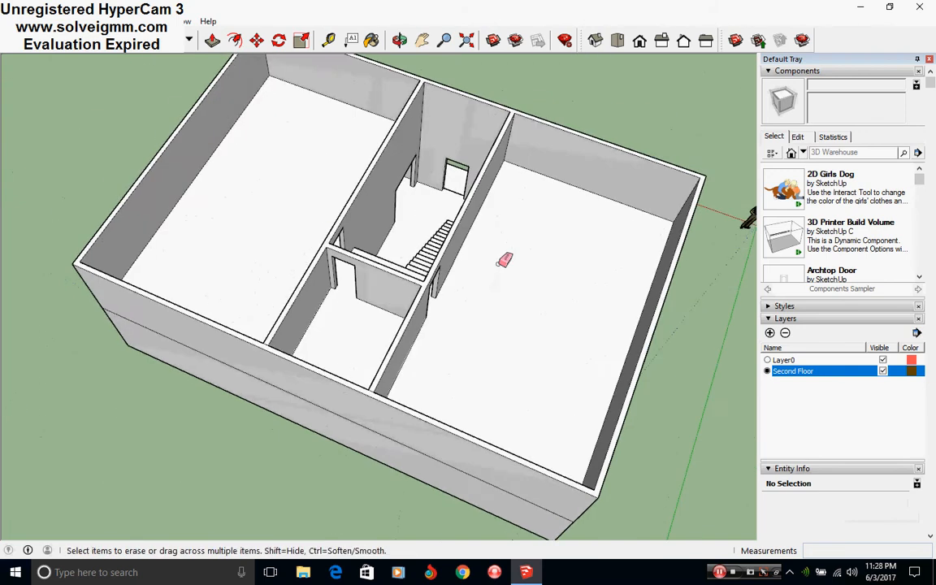
{"action": "mouse_move", "coordinate": [382, 304]}
{"action": "middle_mouse_down"}
{"action": "mouse_move", "coordinate": [855, 371]}
{"action": "mouse_move", "coordinate": [464, 405]}
{"action": "mouse_move", "coordinate": [563, 392]}
{"action": "mouse_move", "coordinate": [486, 355]}
{"action": "mouse_move", "coordinate": [361, 400]}
{"action": "mouse_move", "coordinate": [714, 451]}
{"action": "mouse_move", "coordinate": [403, 380]}
{"action": "mouse_move", "coordinate": [382, 325]}
{"action": "middle_mouse_up"}
{"action": "scroll", "coordinate": [374, 363], "scroll_direction": "down", "scroll_amount": 3}
{"action": "scroll", "coordinate": [374, 325], "scroll_direction": "up", "scroll_amount": 2}
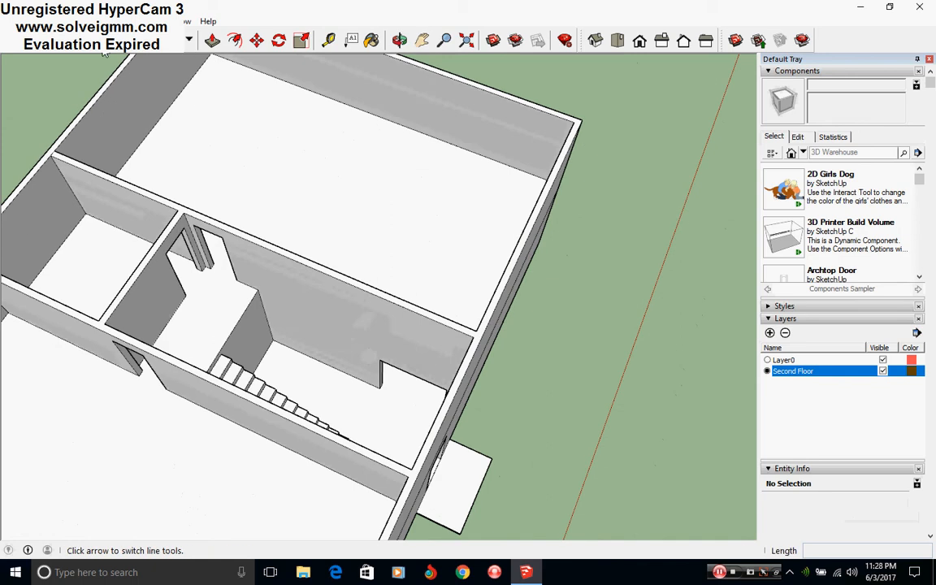
Step: Make Layer0 the active layer and temporarily hide the Second Floor layer to inspect the ground-floor stairwell
{"action": "middle_click_drag", "start_coordinate": [488, 358], "coordinate": [347, 368]}
{"action": "key", "text": "l"}
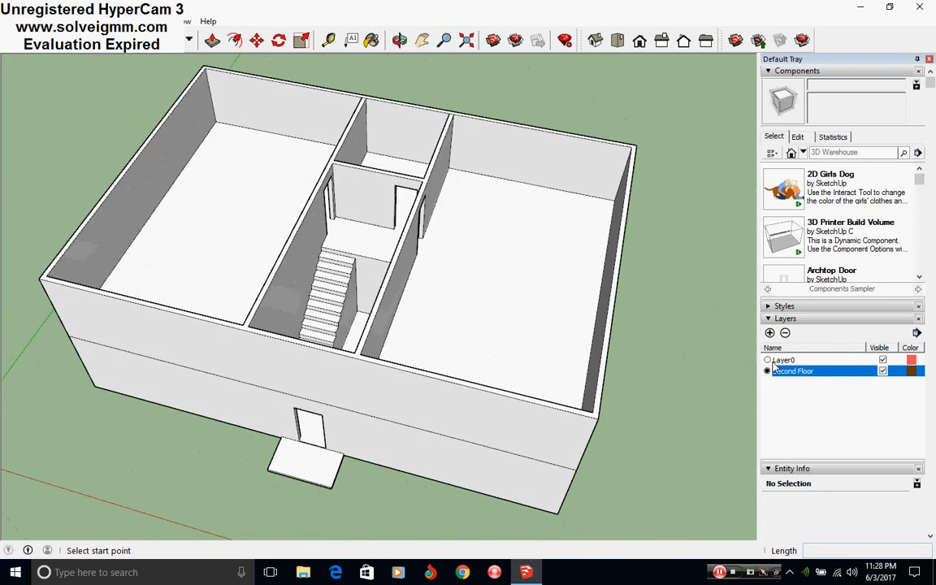
{"action": "left_click", "coordinate": [768, 360]}
{"action": "left_click", "coordinate": [883, 371]}
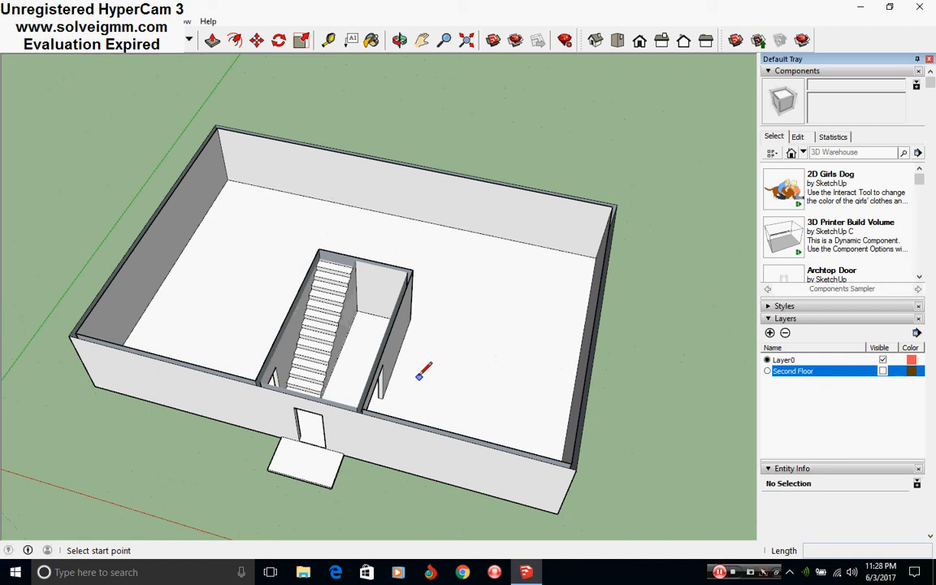
{"action": "middle_click_drag", "start_coordinate": [419, 373], "coordinate": [626, 414]}
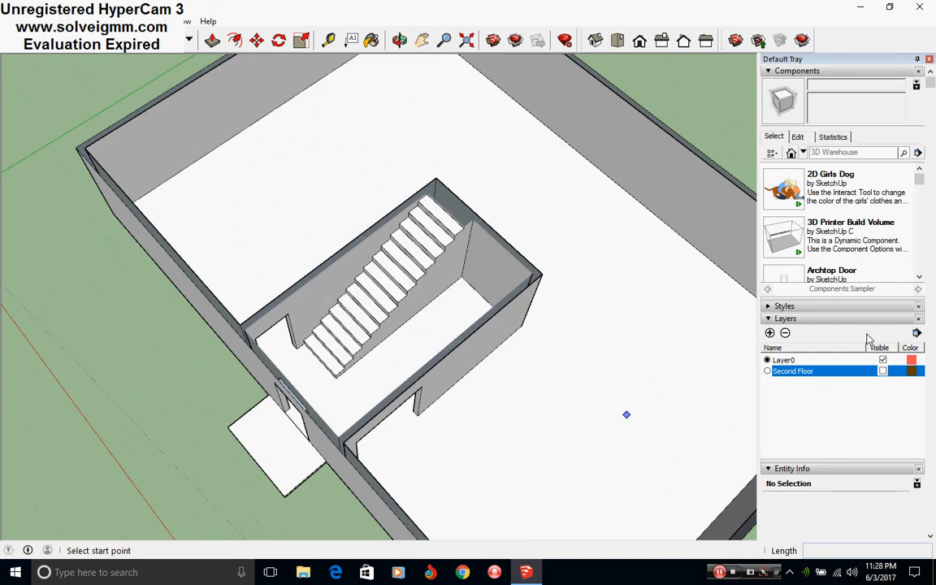
{"action": "left_click", "coordinate": [883, 371]}
Step: Examine the staircase, landing and doorways on both floors from above, from the back room and from the front of the house
{"action": "middle_click_drag", "start_coordinate": [649, 320], "coordinate": [41, 376]}
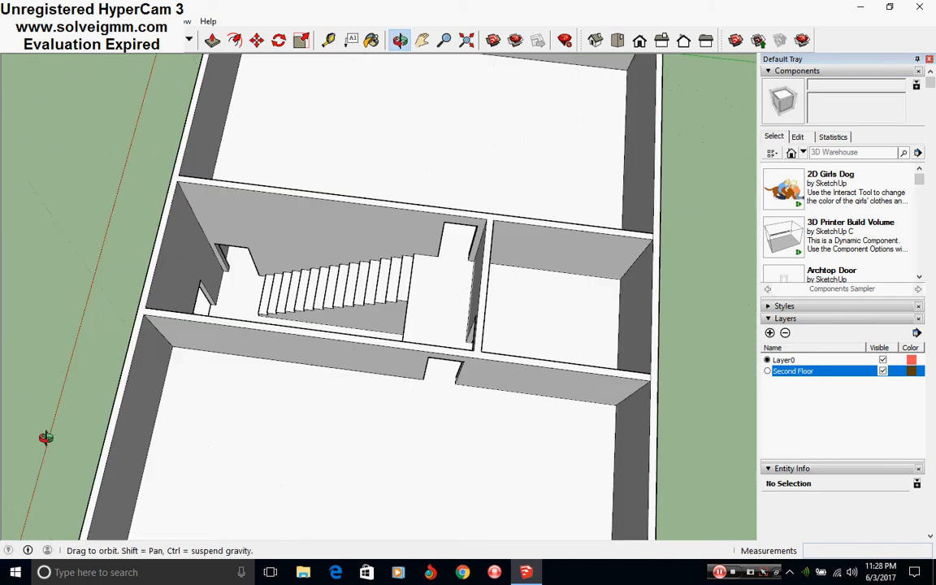
{"action": "scroll", "coordinate": [334, 172], "scroll_direction": "up", "scroll_amount": 5}
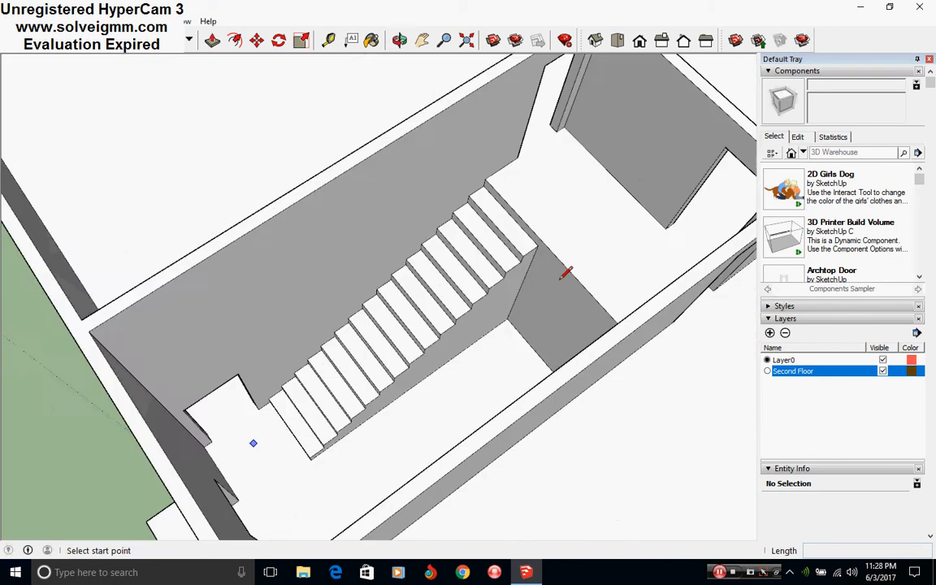
{"action": "middle_click_drag", "start_coordinate": [566, 273], "coordinate": [351, 325]}
{"action": "key", "text": "l"}
{"action": "scroll", "coordinate": [357, 316], "scroll_direction": "up", "scroll_amount": 3}
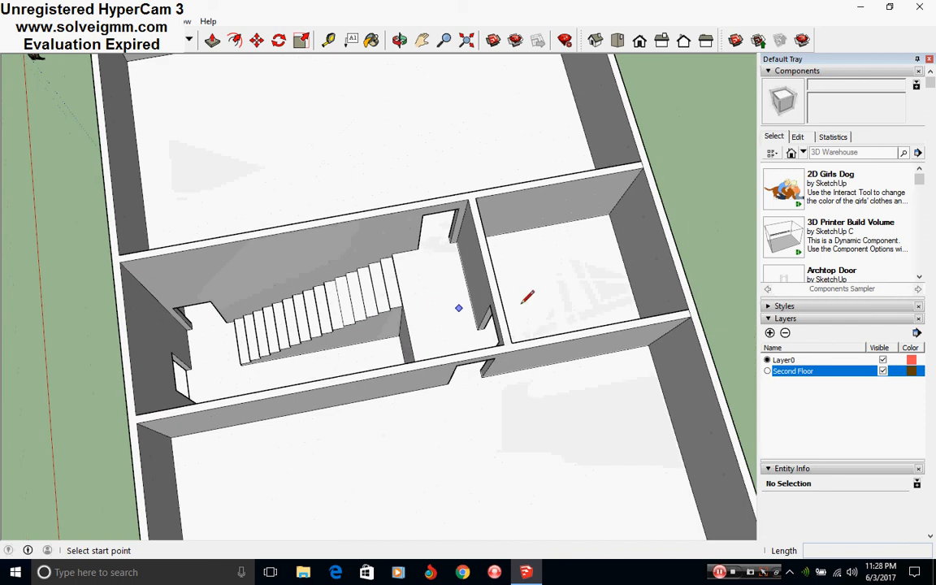
{"action": "middle_click_drag", "start_coordinate": [522, 302], "coordinate": [294, 131]}
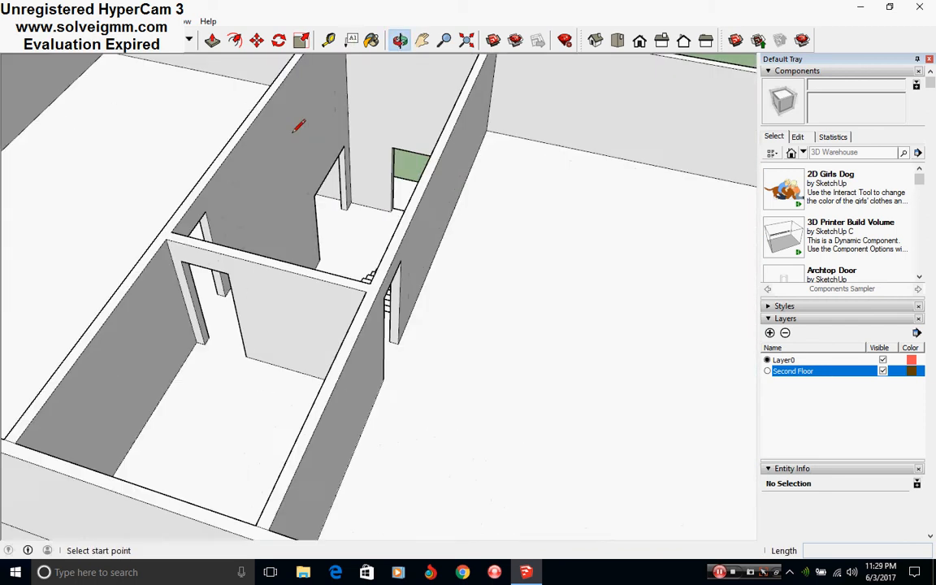
{"action": "scroll", "coordinate": [295, 130], "scroll_direction": "down", "scroll_amount": 5}
{"action": "scroll", "coordinate": [284, 292], "scroll_direction": "up", "scroll_amount": 6}
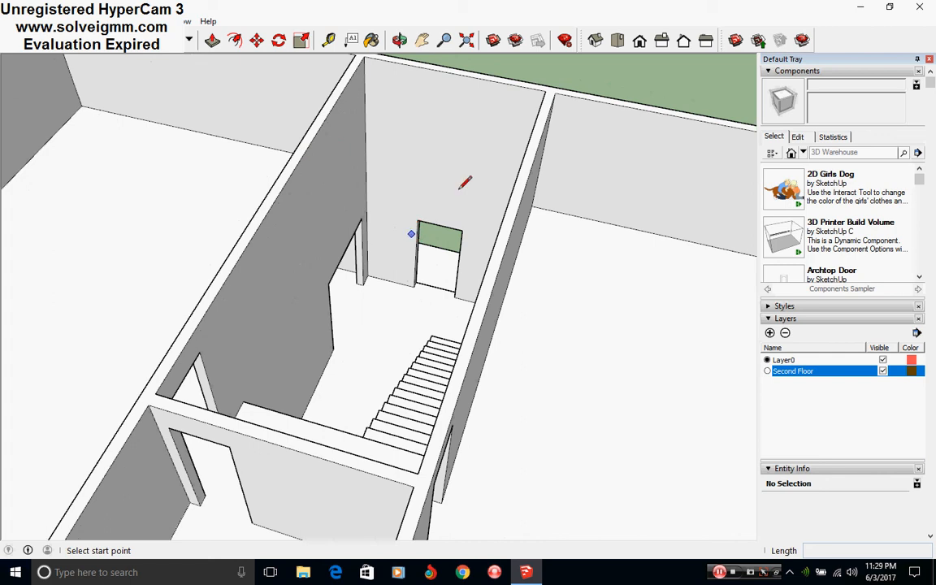
{"action": "middle_click_drag", "start_coordinate": [323, 208], "coordinate": [201, 242]}
{"action": "scroll", "coordinate": [253, 267], "scroll_direction": "down", "scroll_amount": 2}
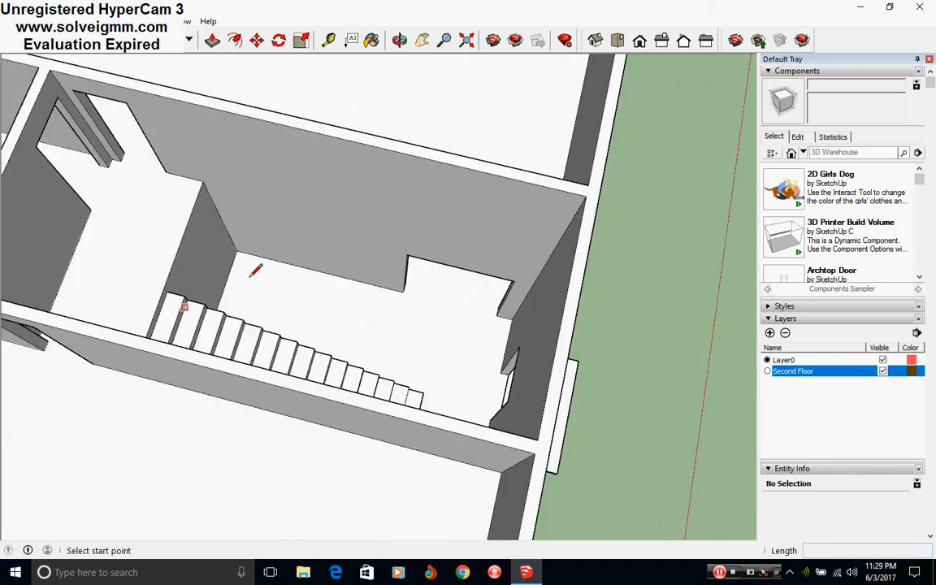
{"action": "scroll", "coordinate": [367, 276], "scroll_direction": "up", "scroll_amount": 3}
{"action": "middle_click_drag", "start_coordinate": [369, 307], "coordinate": [509, 243]}
{"action": "middle_click_drag", "start_coordinate": [376, 336], "coordinate": [548, 353]}
{"action": "scroll", "coordinate": [548, 353], "scroll_direction": "up", "scroll_amount": 2}
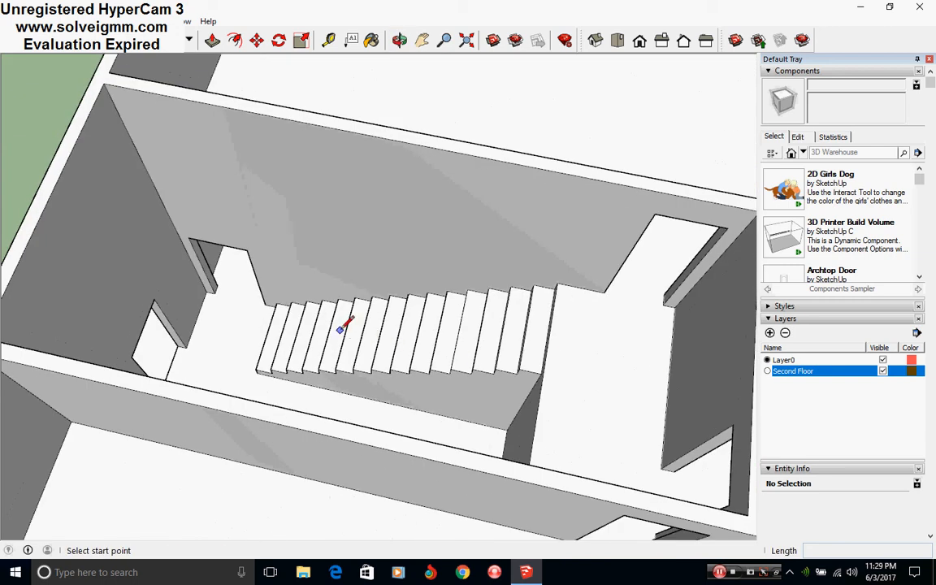
{"action": "scroll", "coordinate": [223, 328], "scroll_direction": "down", "scroll_amount": 3}
{"action": "middle_click_drag", "start_coordinate": [223, 328], "coordinate": [96, 377]}
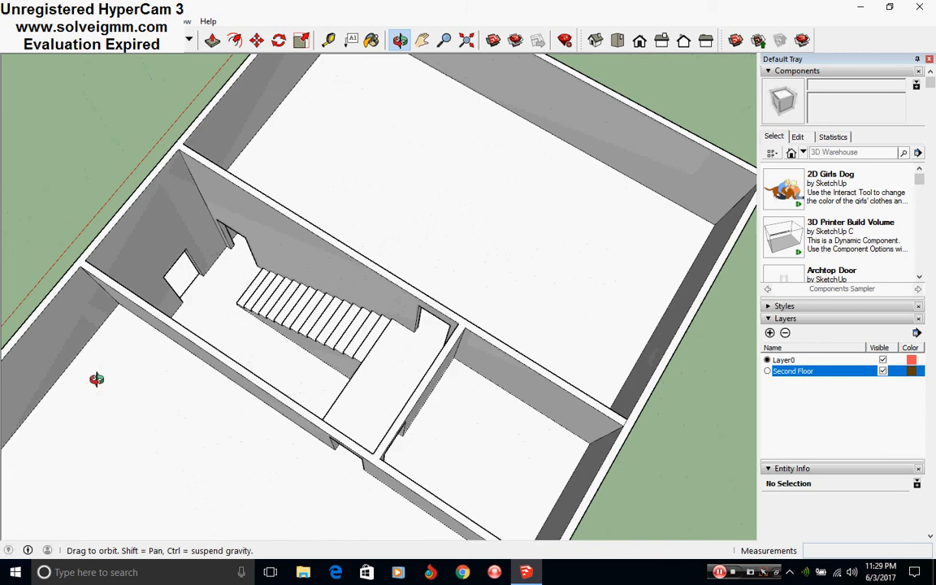
{"action": "middle_click_drag", "start_coordinate": [205, 274], "coordinate": [334, 391]}
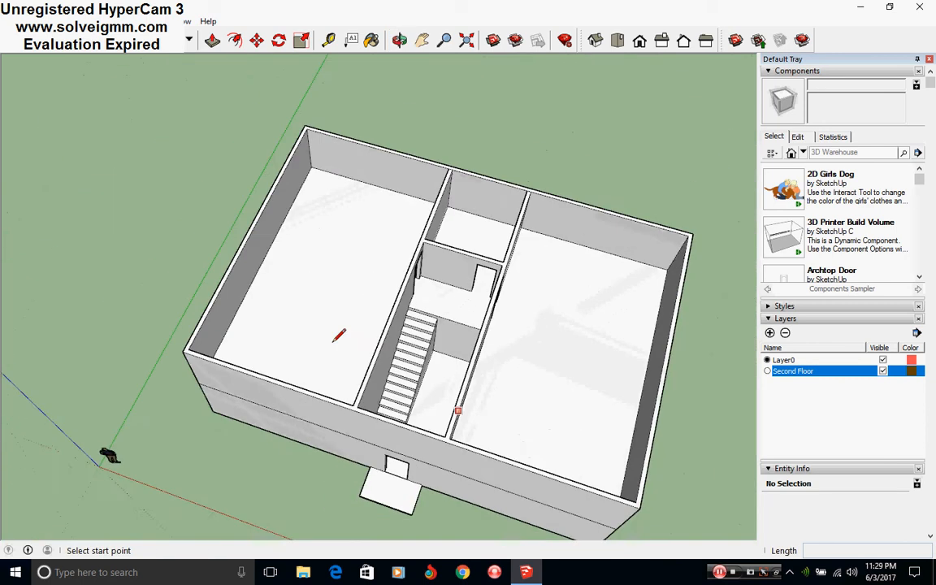
{"action": "scroll", "coordinate": [334, 391], "scroll_direction": "down", "scroll_amount": 3}
{"action": "middle_click_drag", "start_coordinate": [428, 428], "coordinate": [388, 286]}
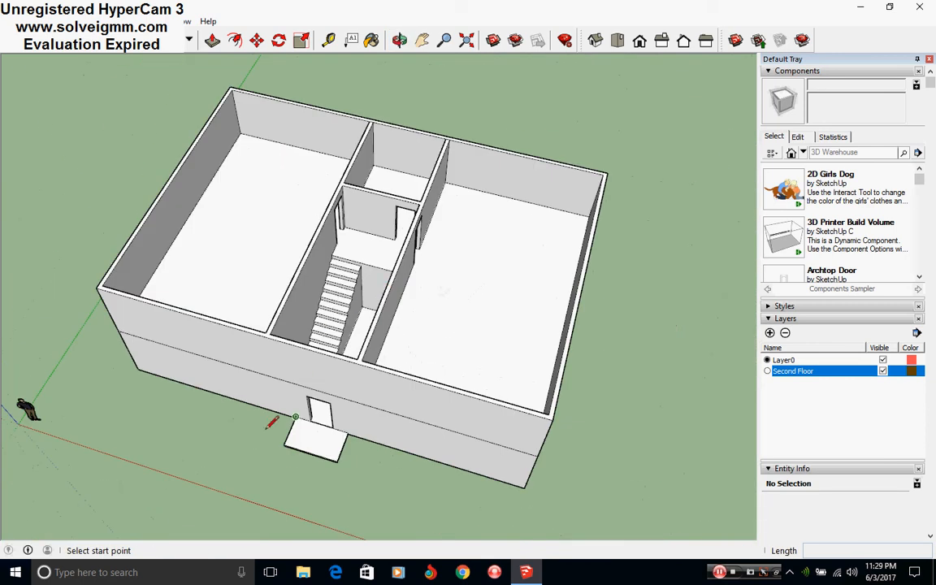